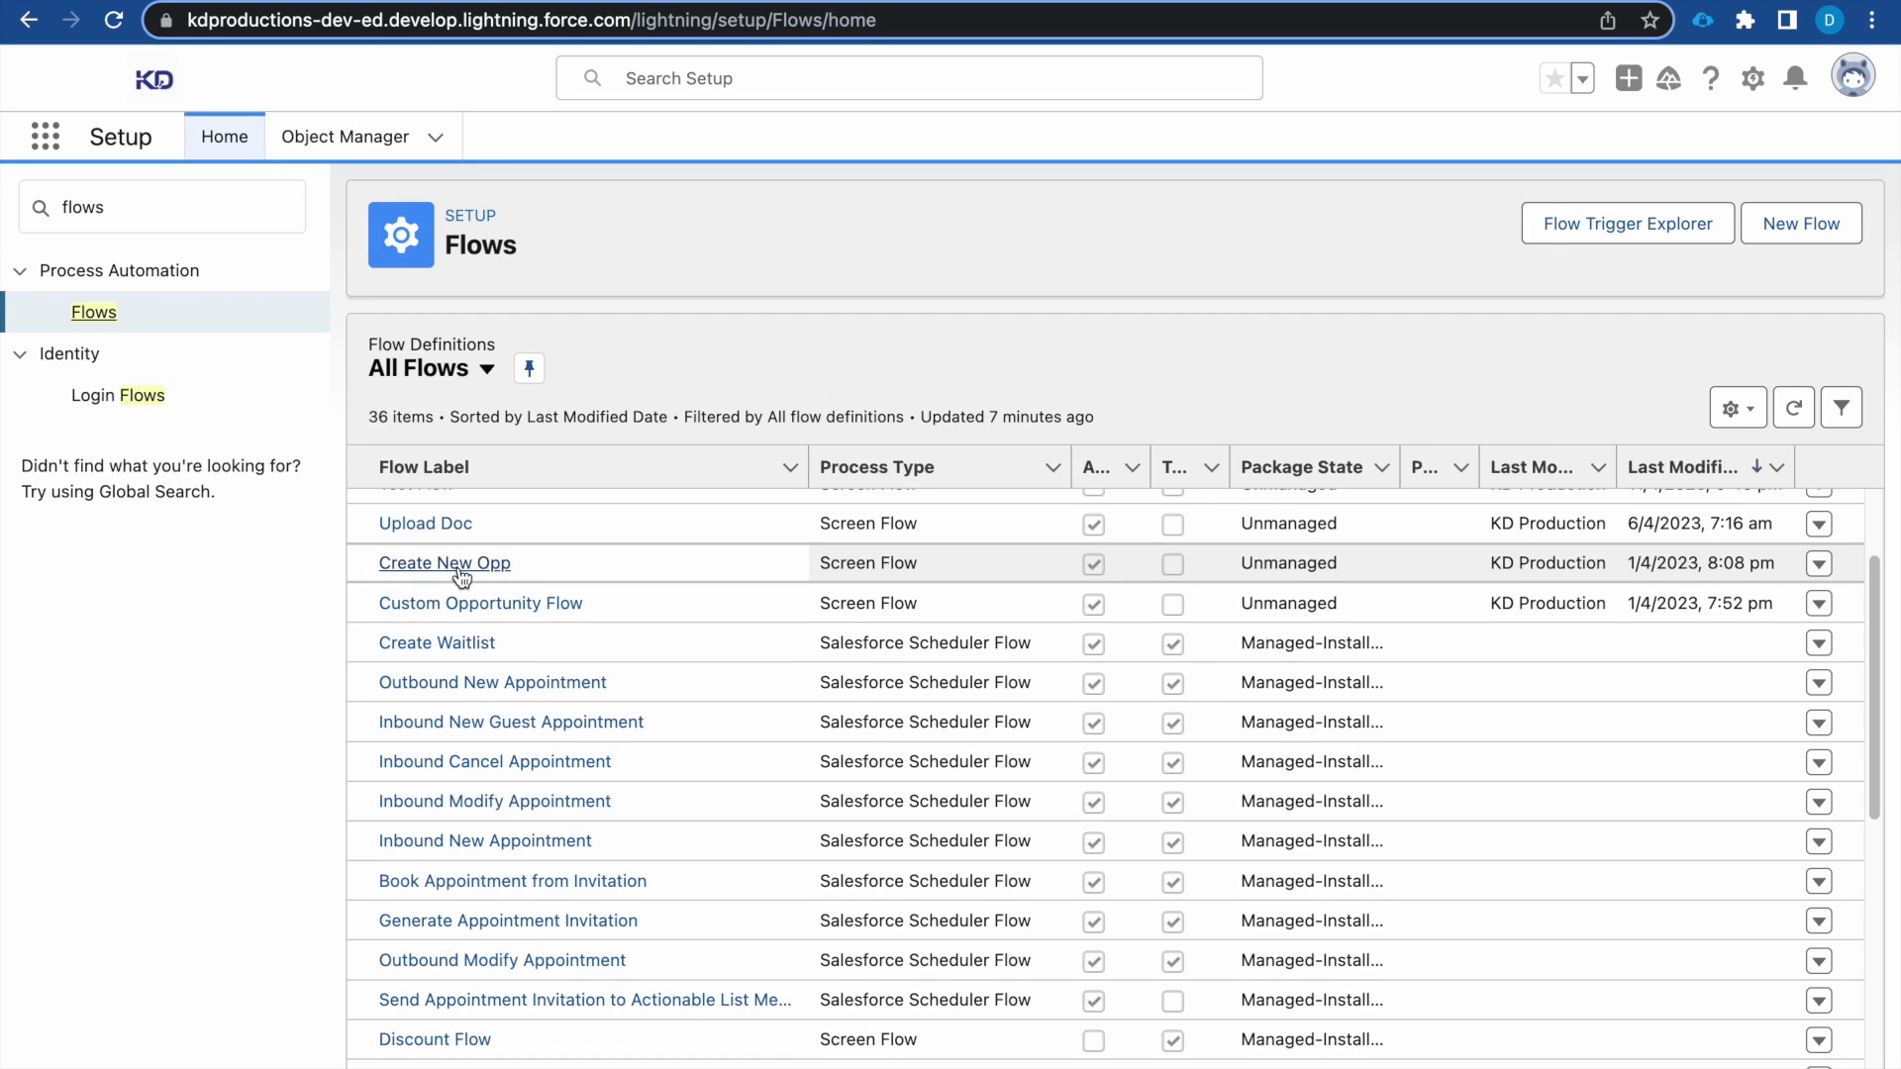
# - From the Flows setup page, bring up the New Flow dialog with its flow type choices
pyautogui.rightClick(459, 568)
pyautogui.click(661, 371)
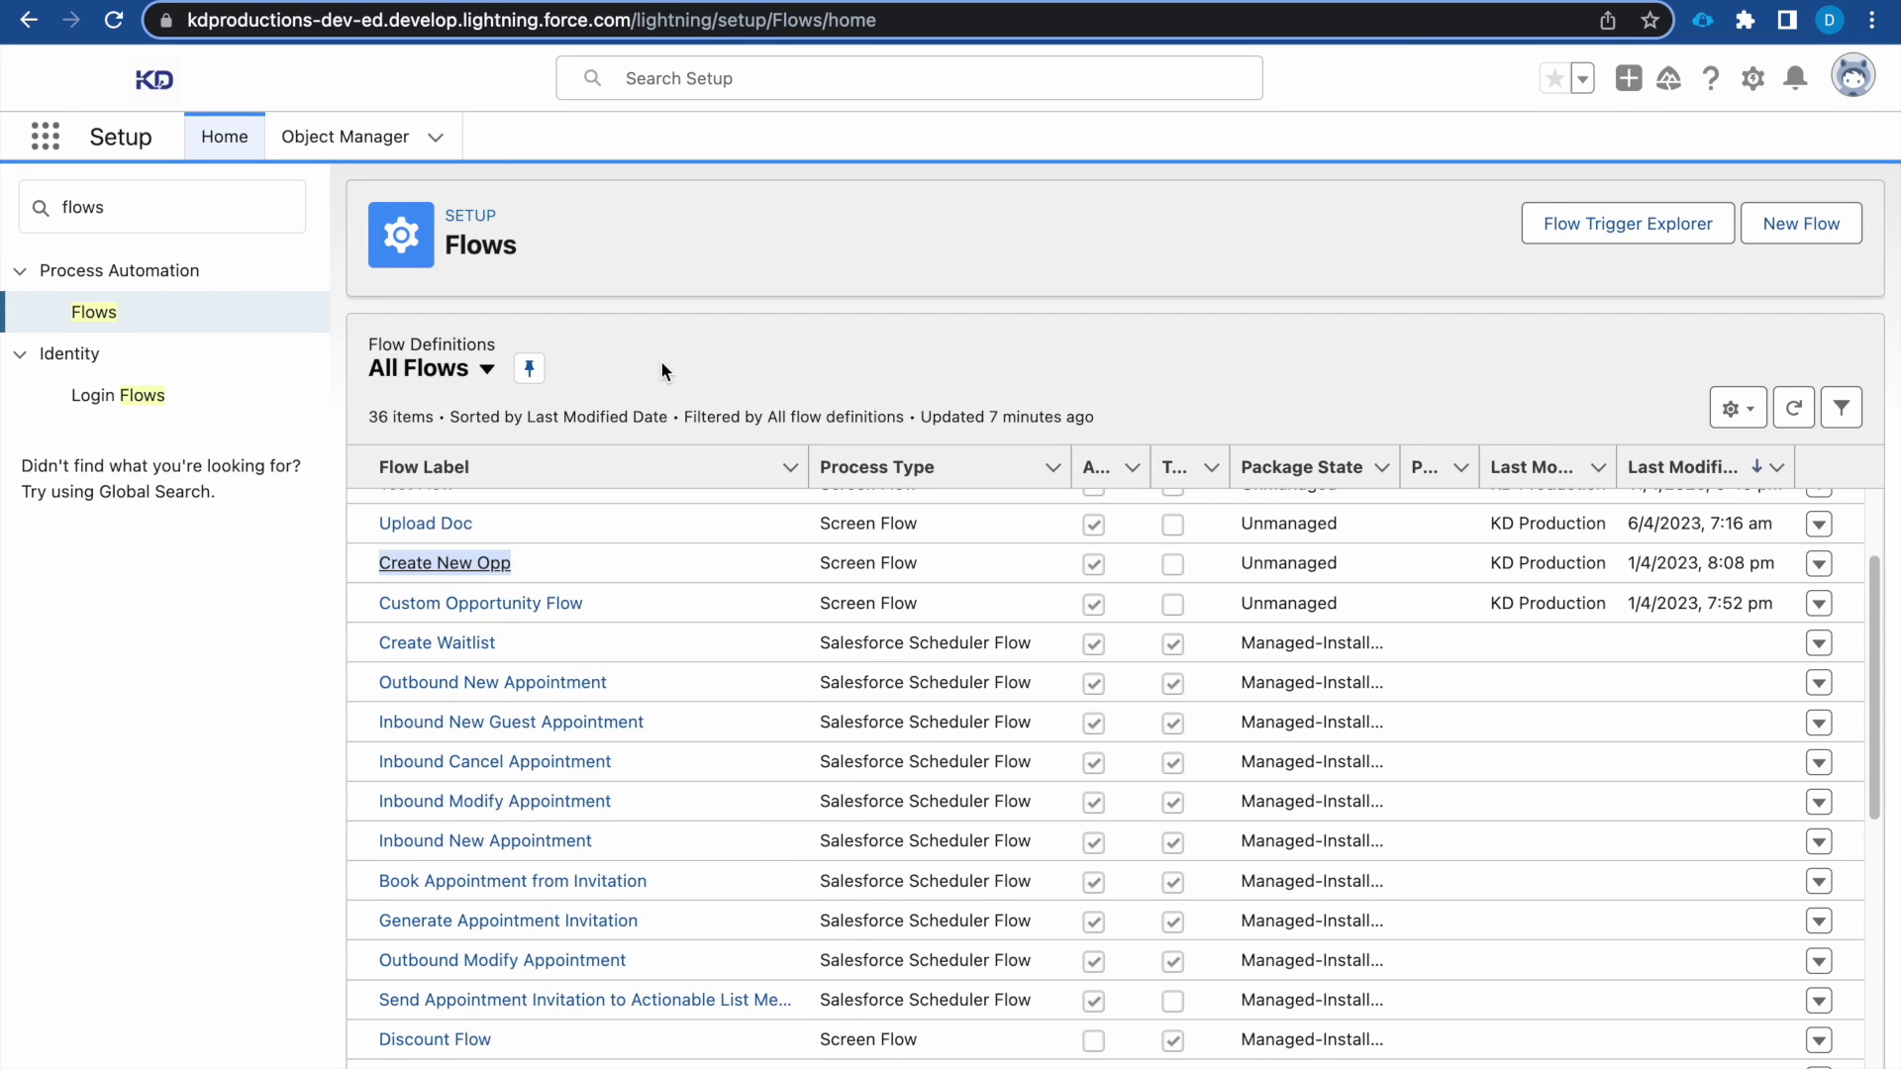
pyautogui.click(661, 370)
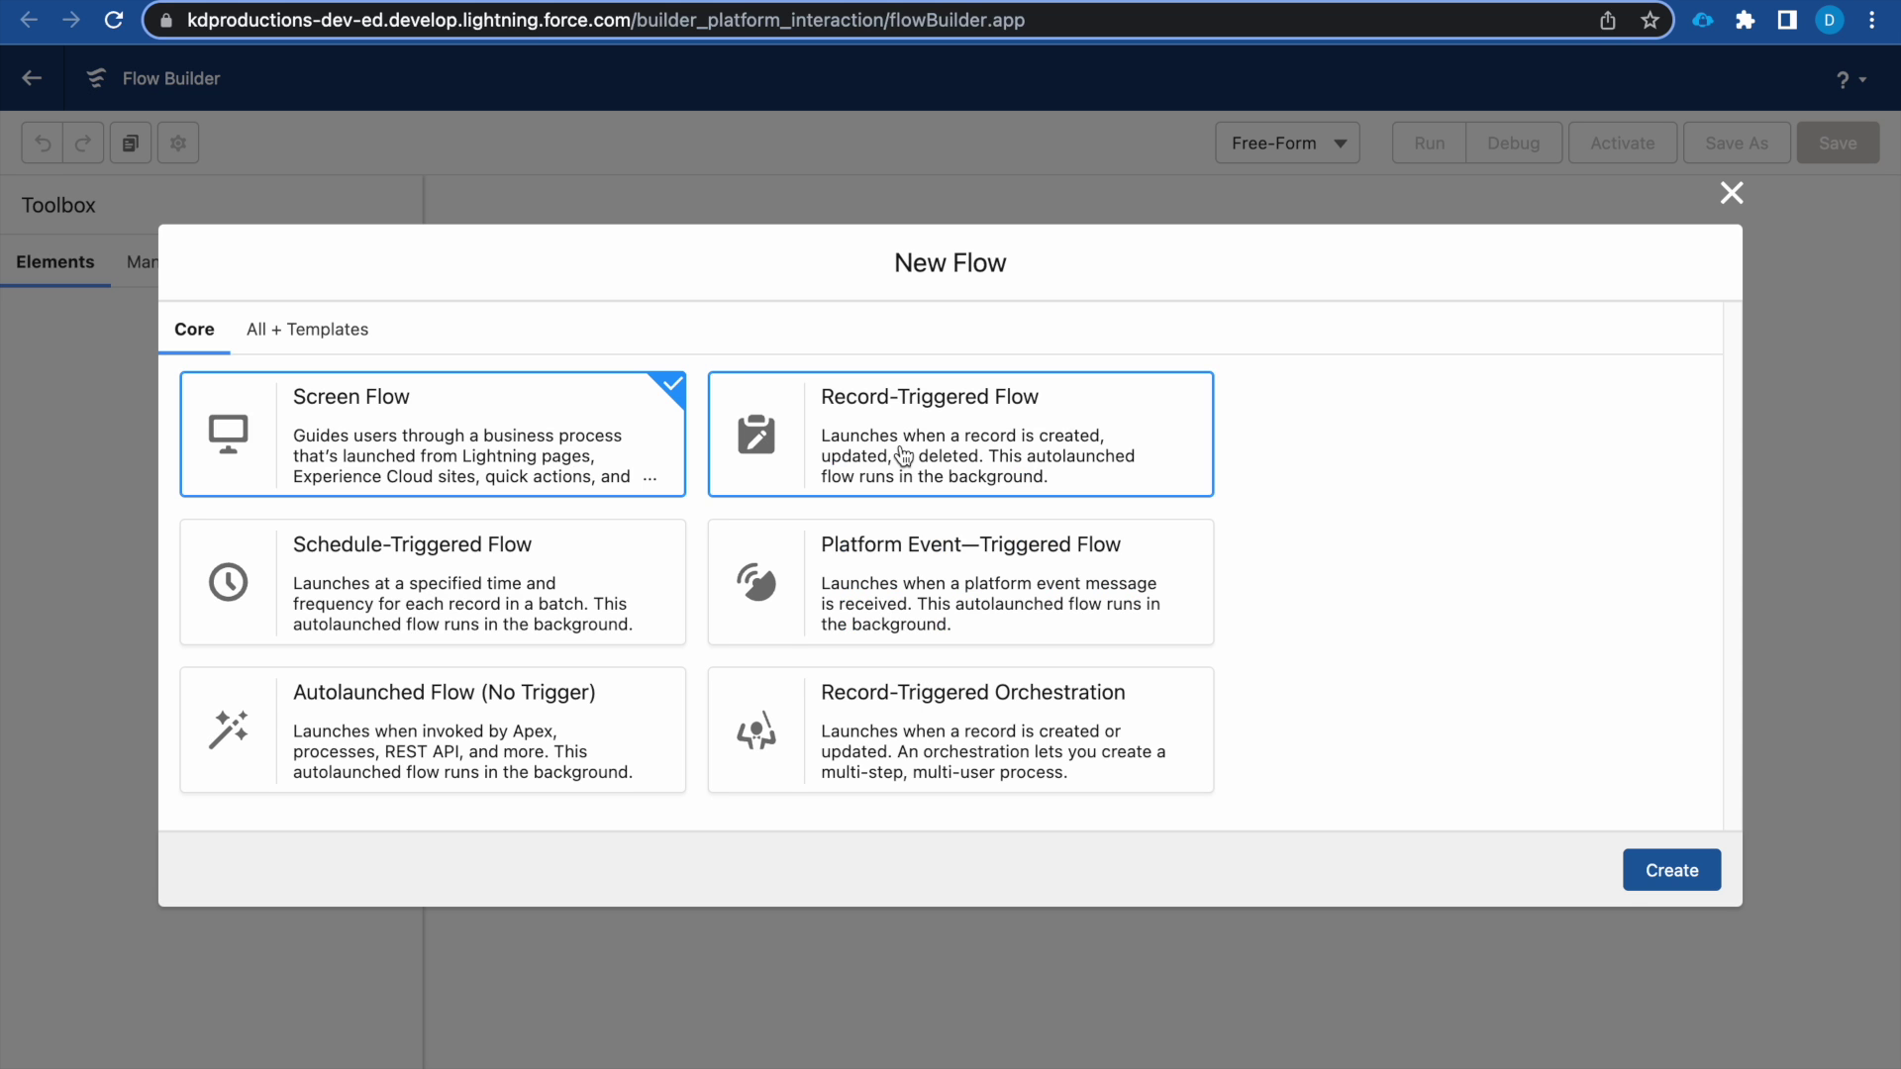
# - Create a record-triggered flow on the Case object that runs when a record is updated
pyautogui.click(1022, 476)
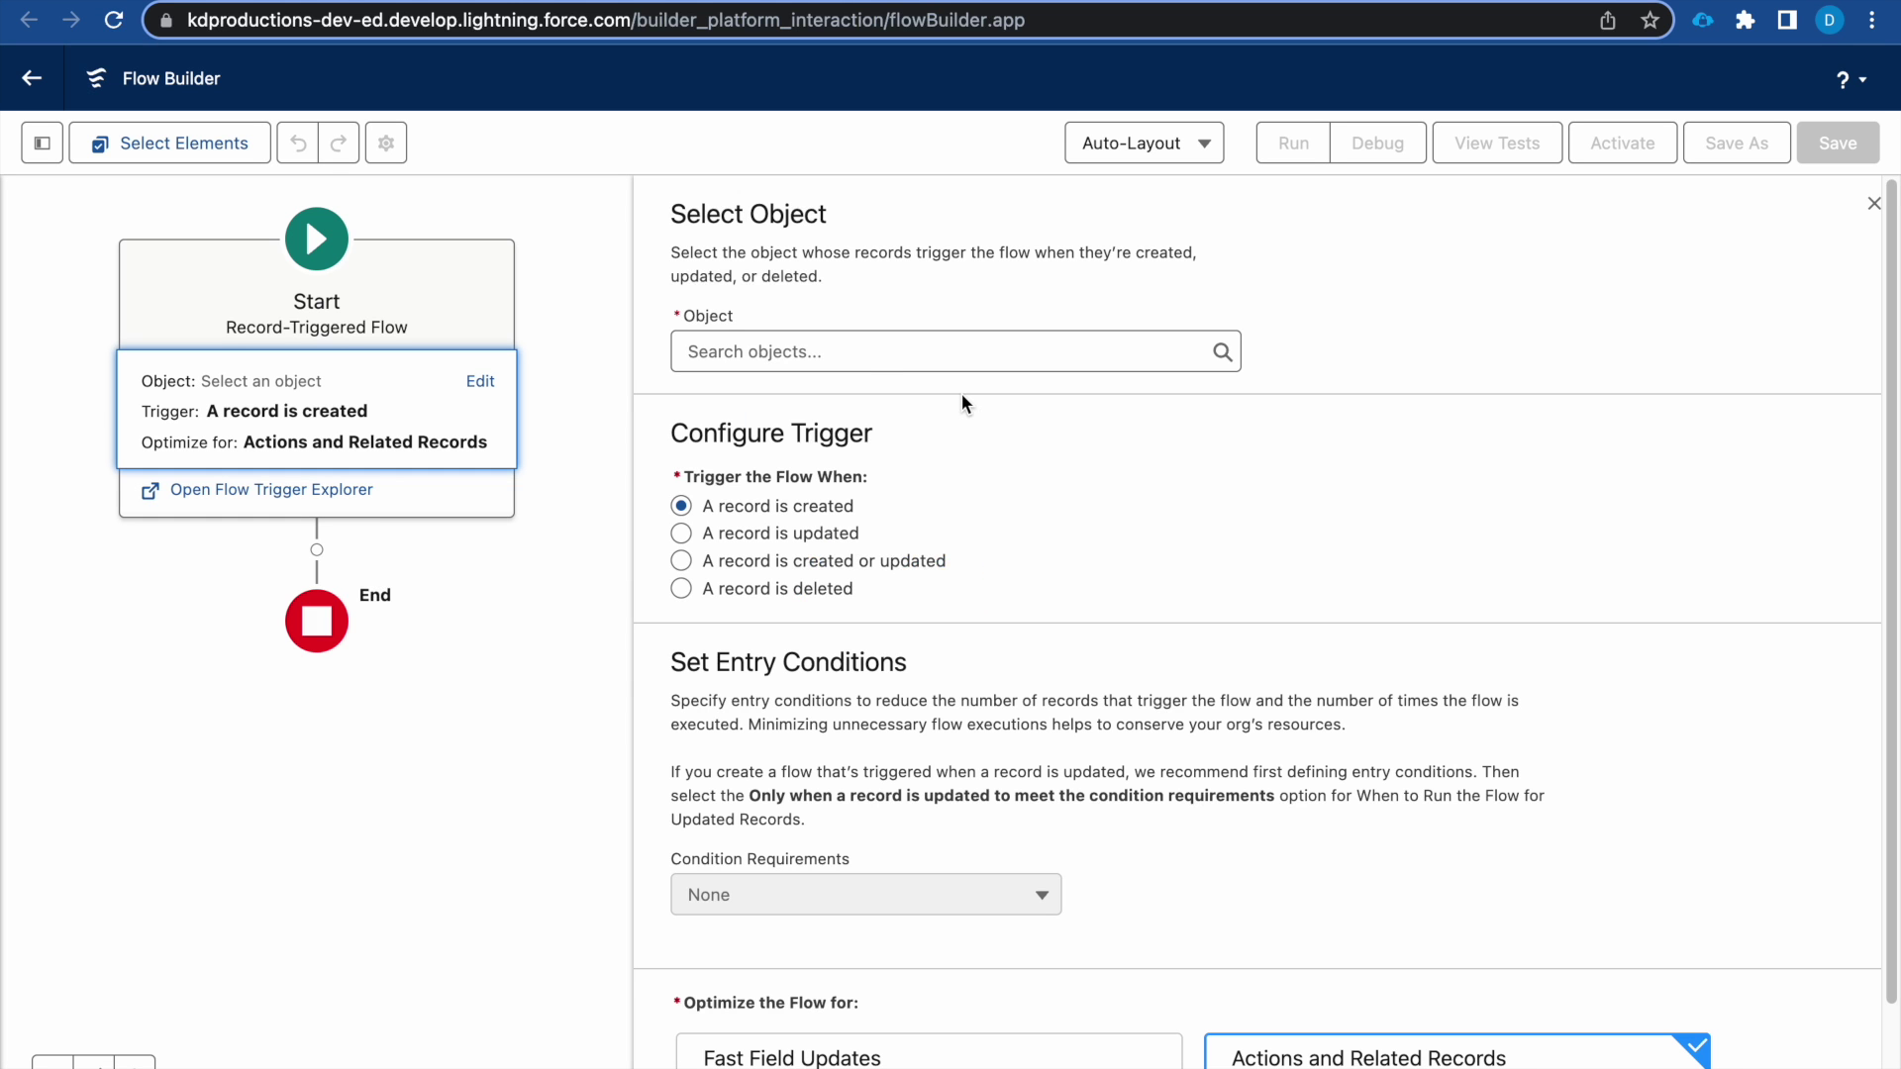
pyautogui.click(872, 356)
pyautogui.write('Caae')
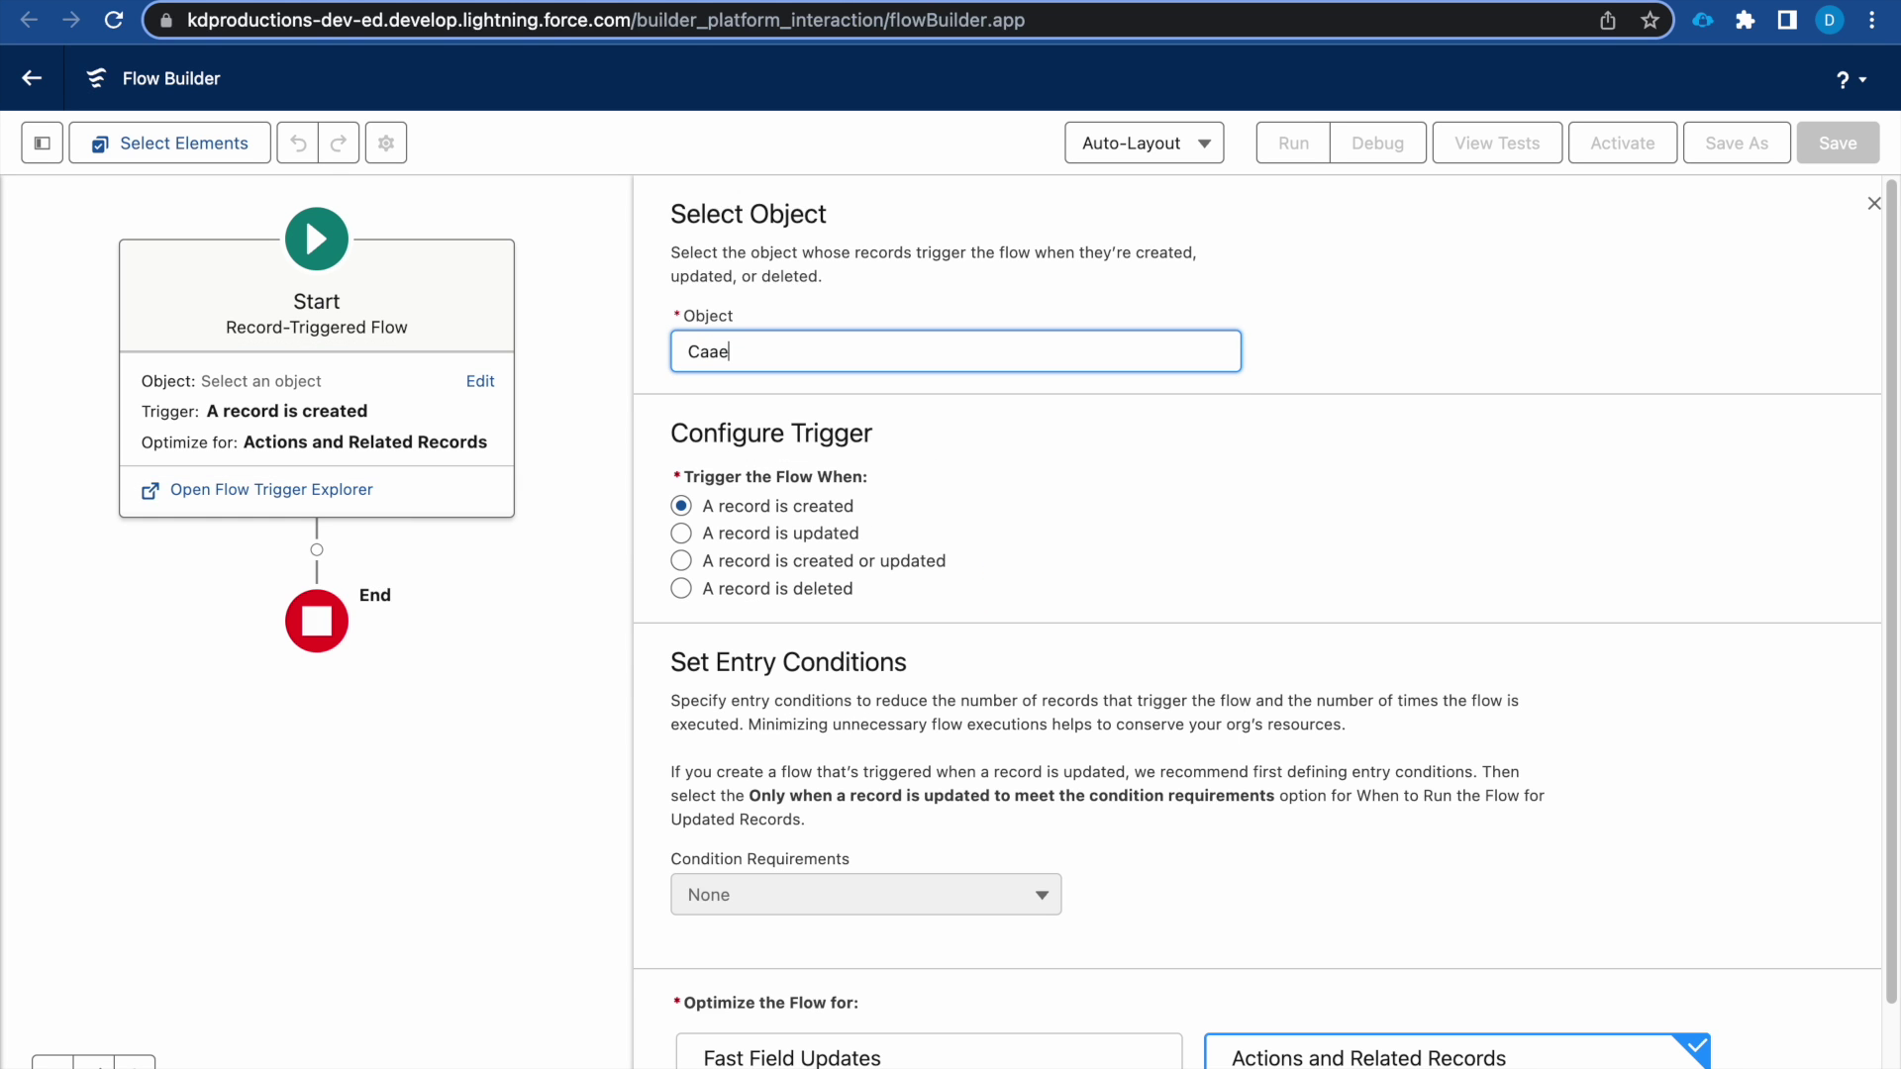
pyautogui.press('BackSpace')
pyautogui.press('BackSpace')
pyautogui.write('se')
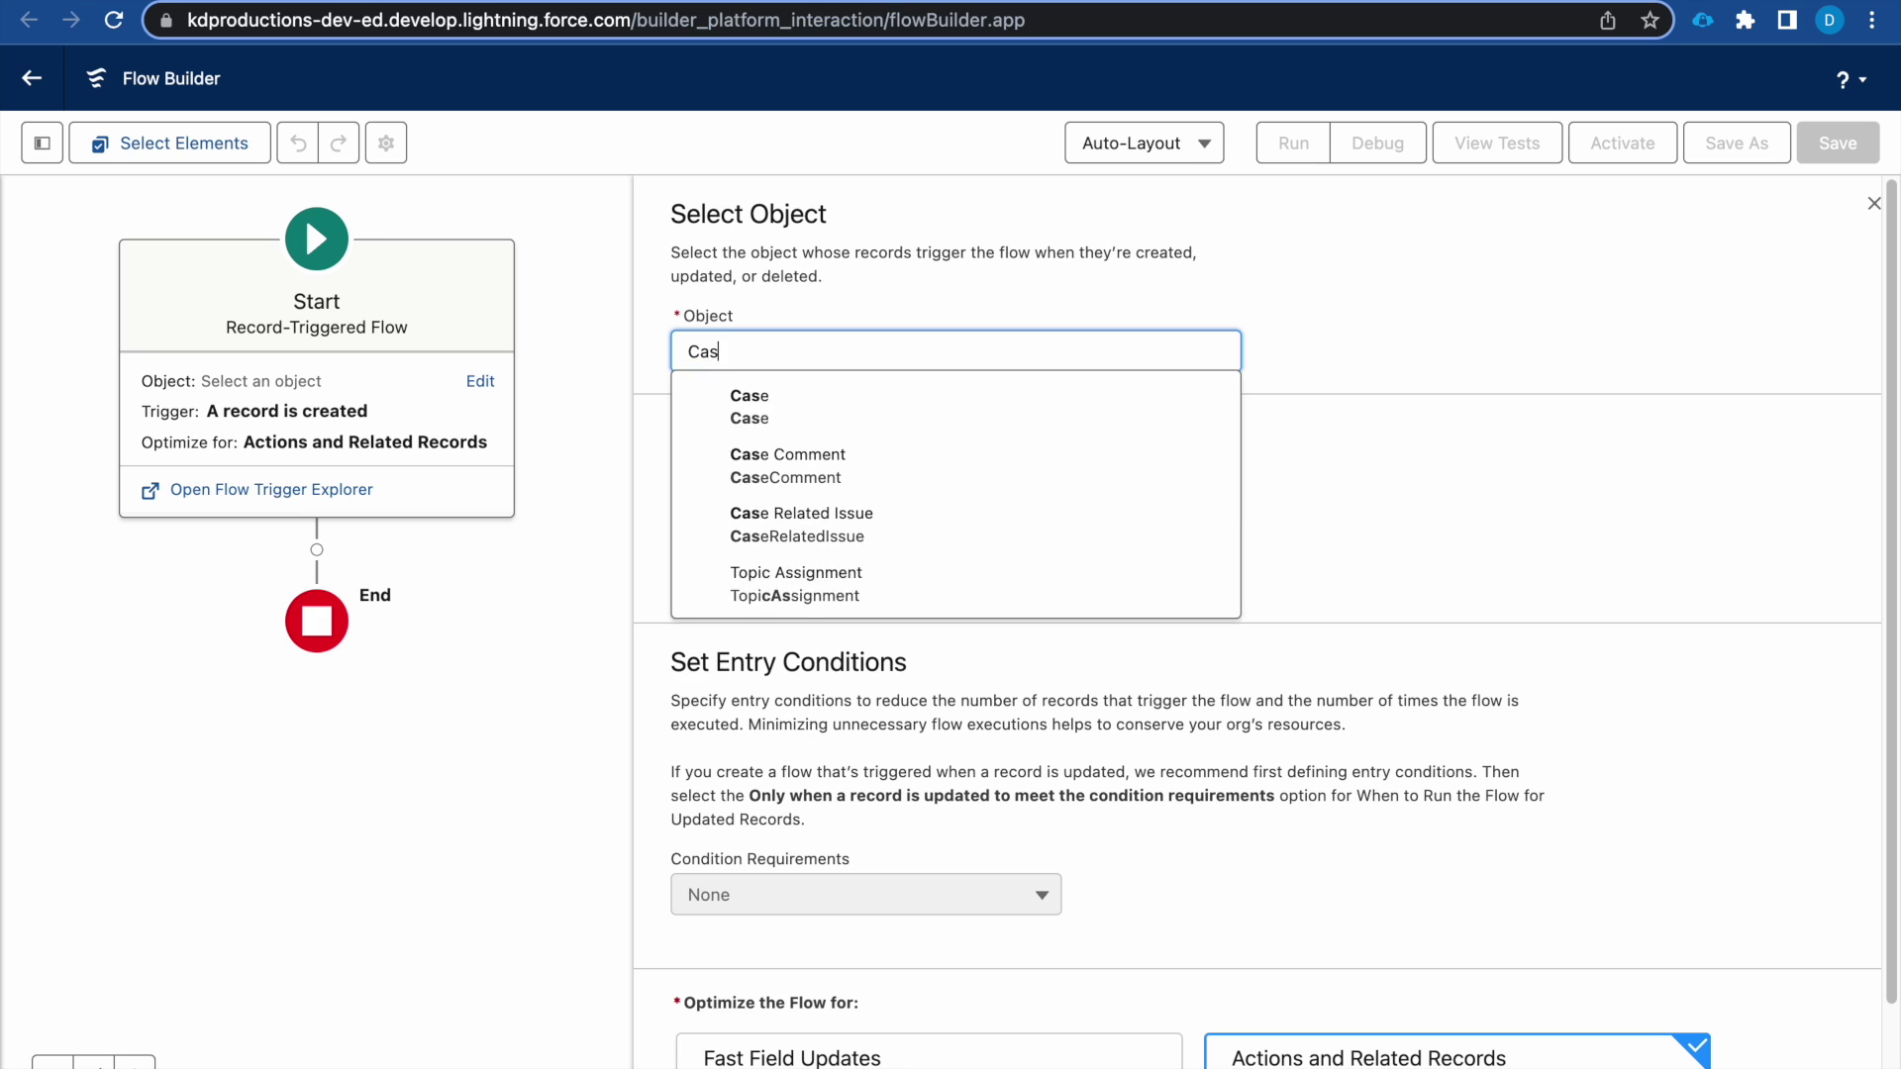
pyautogui.click(864, 443)
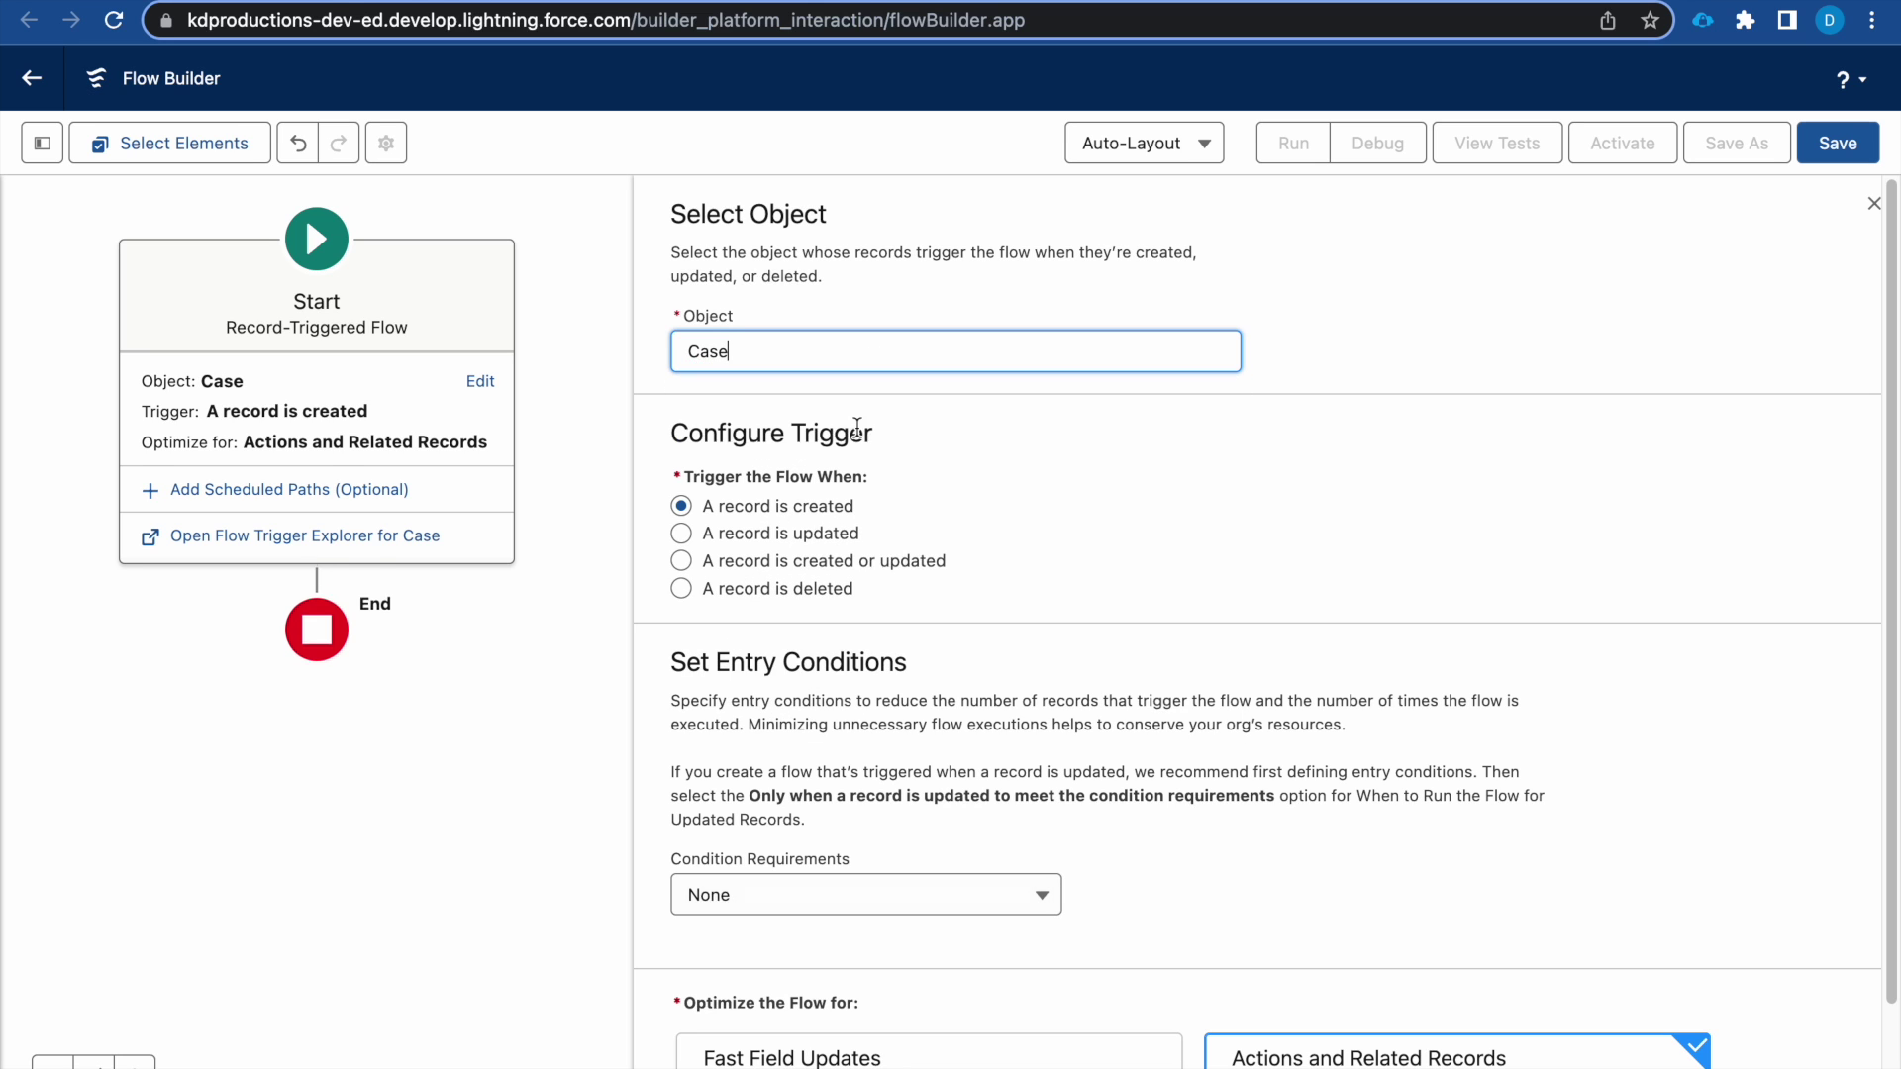
pyautogui.click(828, 540)
# - Require all conditions to be met, with Status Equals Closed, and close the trigger settings
pyautogui.click(785, 895)
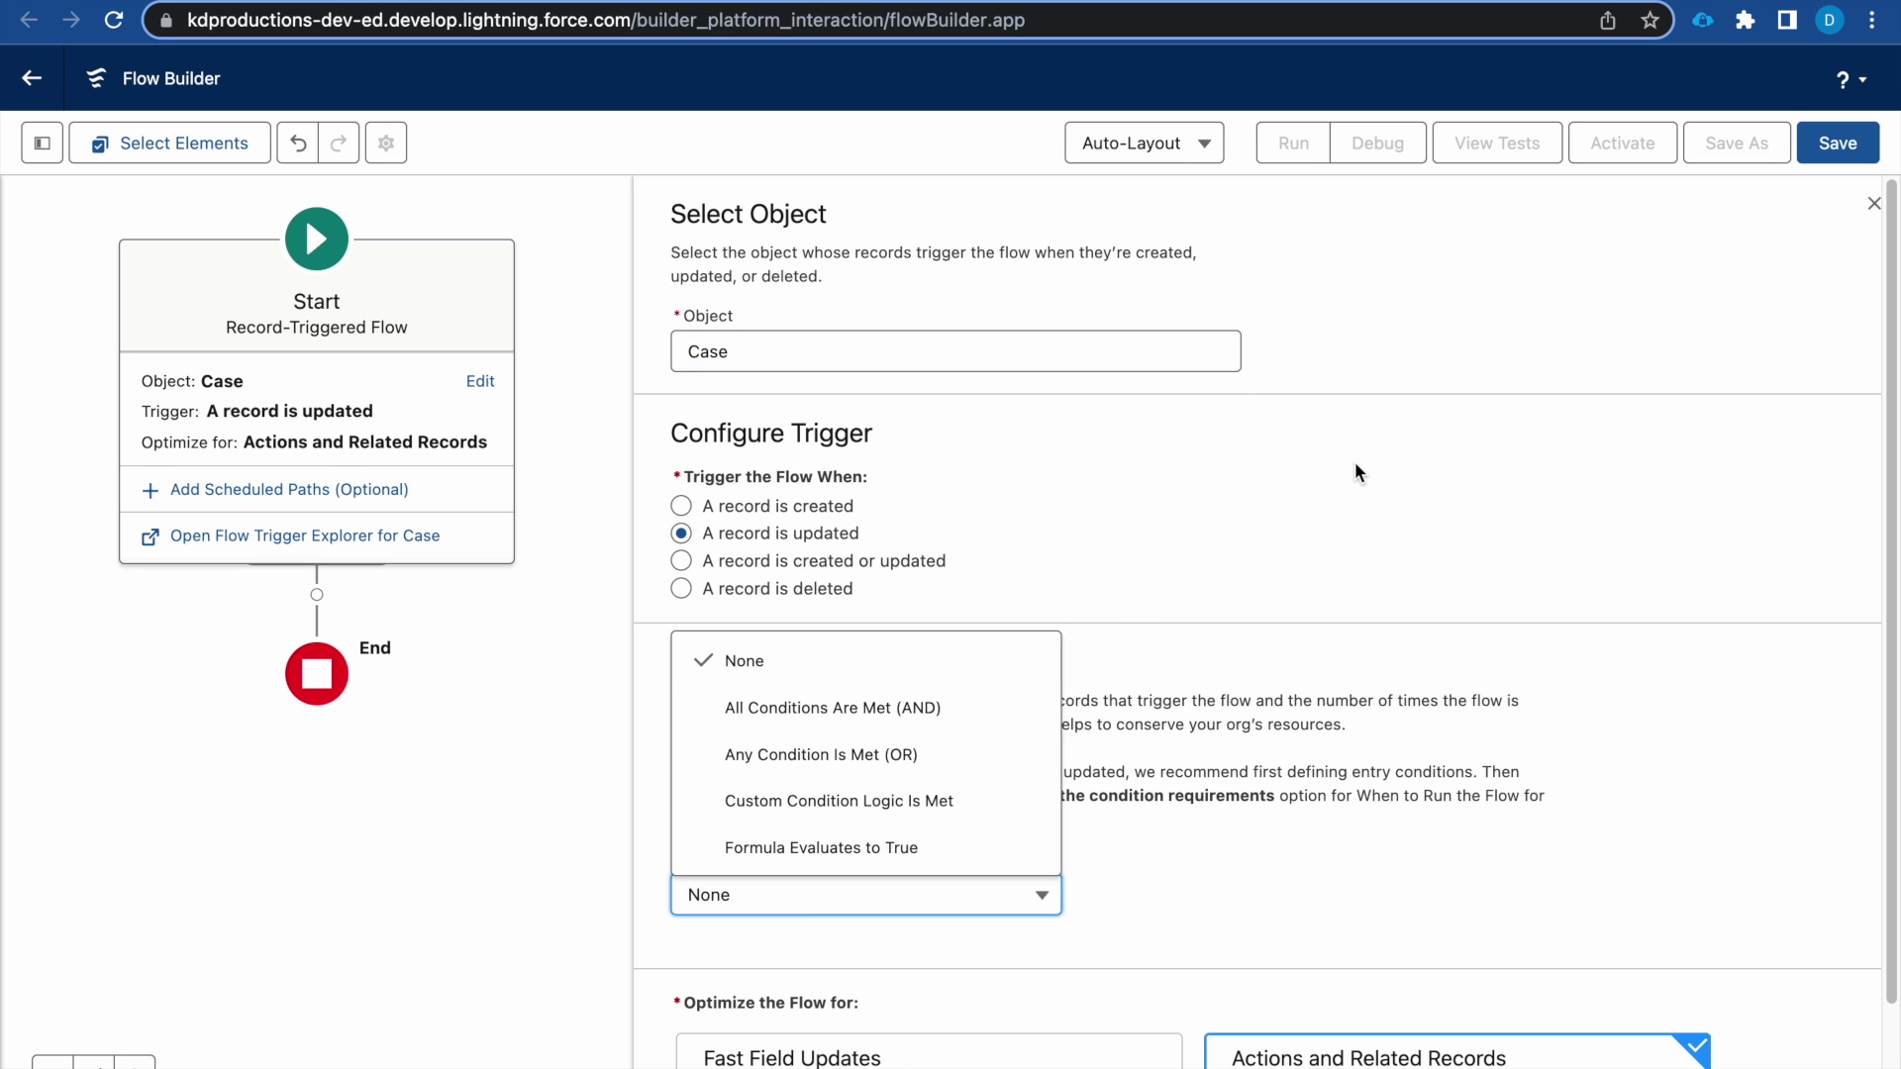
pyautogui.scroll(-2, 1356, 472)
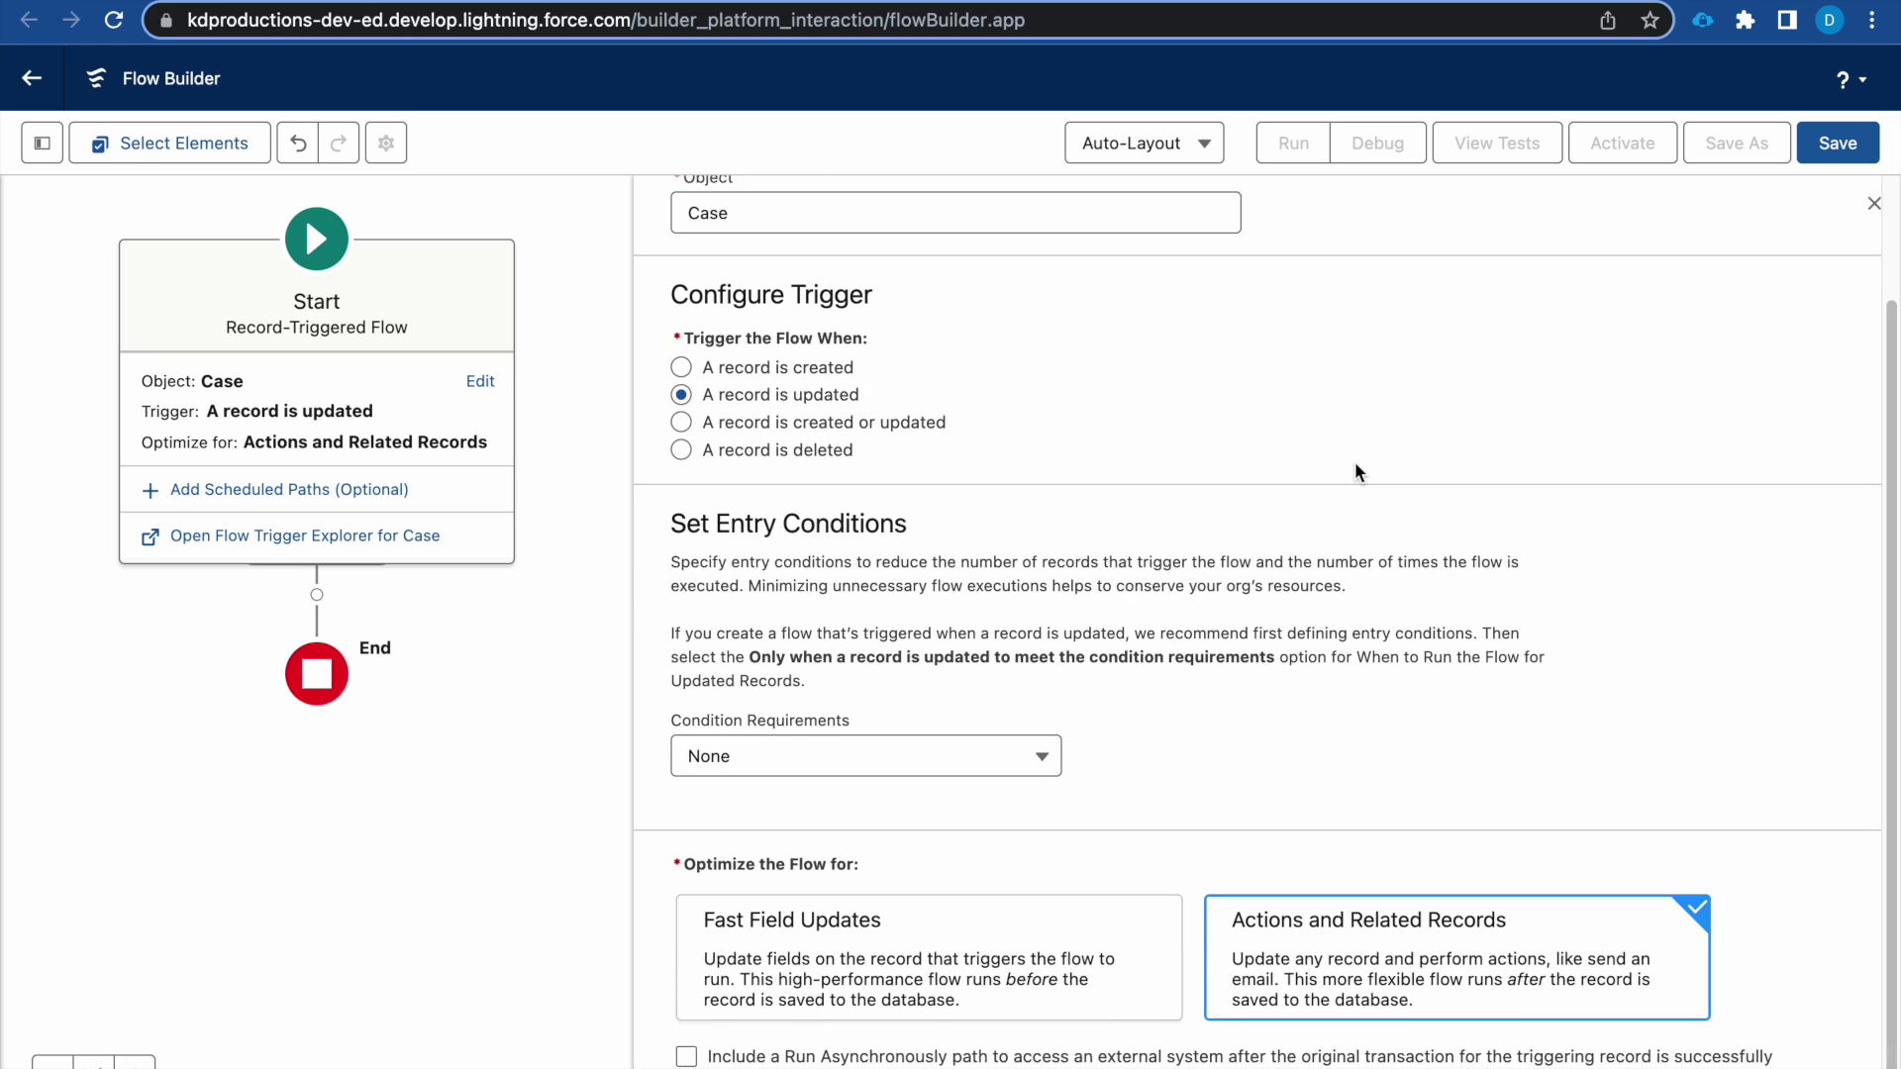
pyautogui.click(940, 760)
pyautogui.click(868, 577)
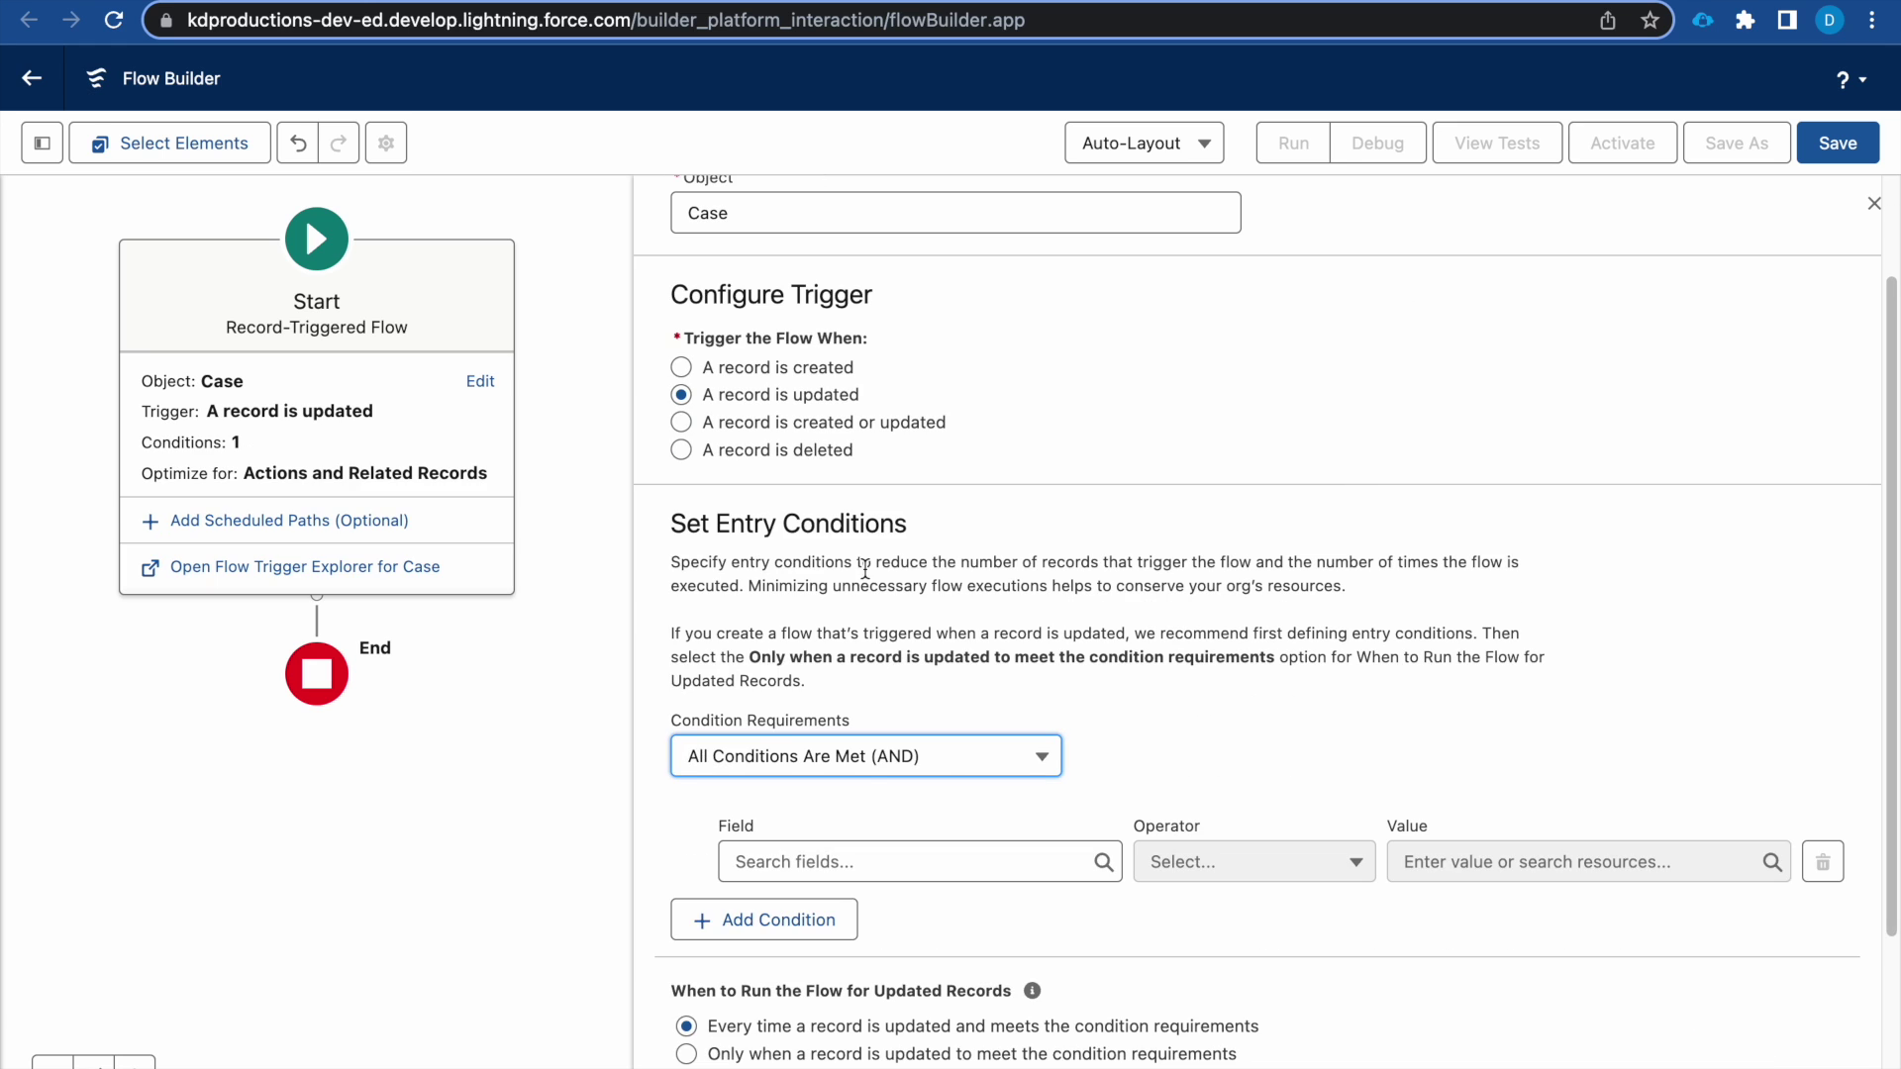
pyautogui.click(867, 875)
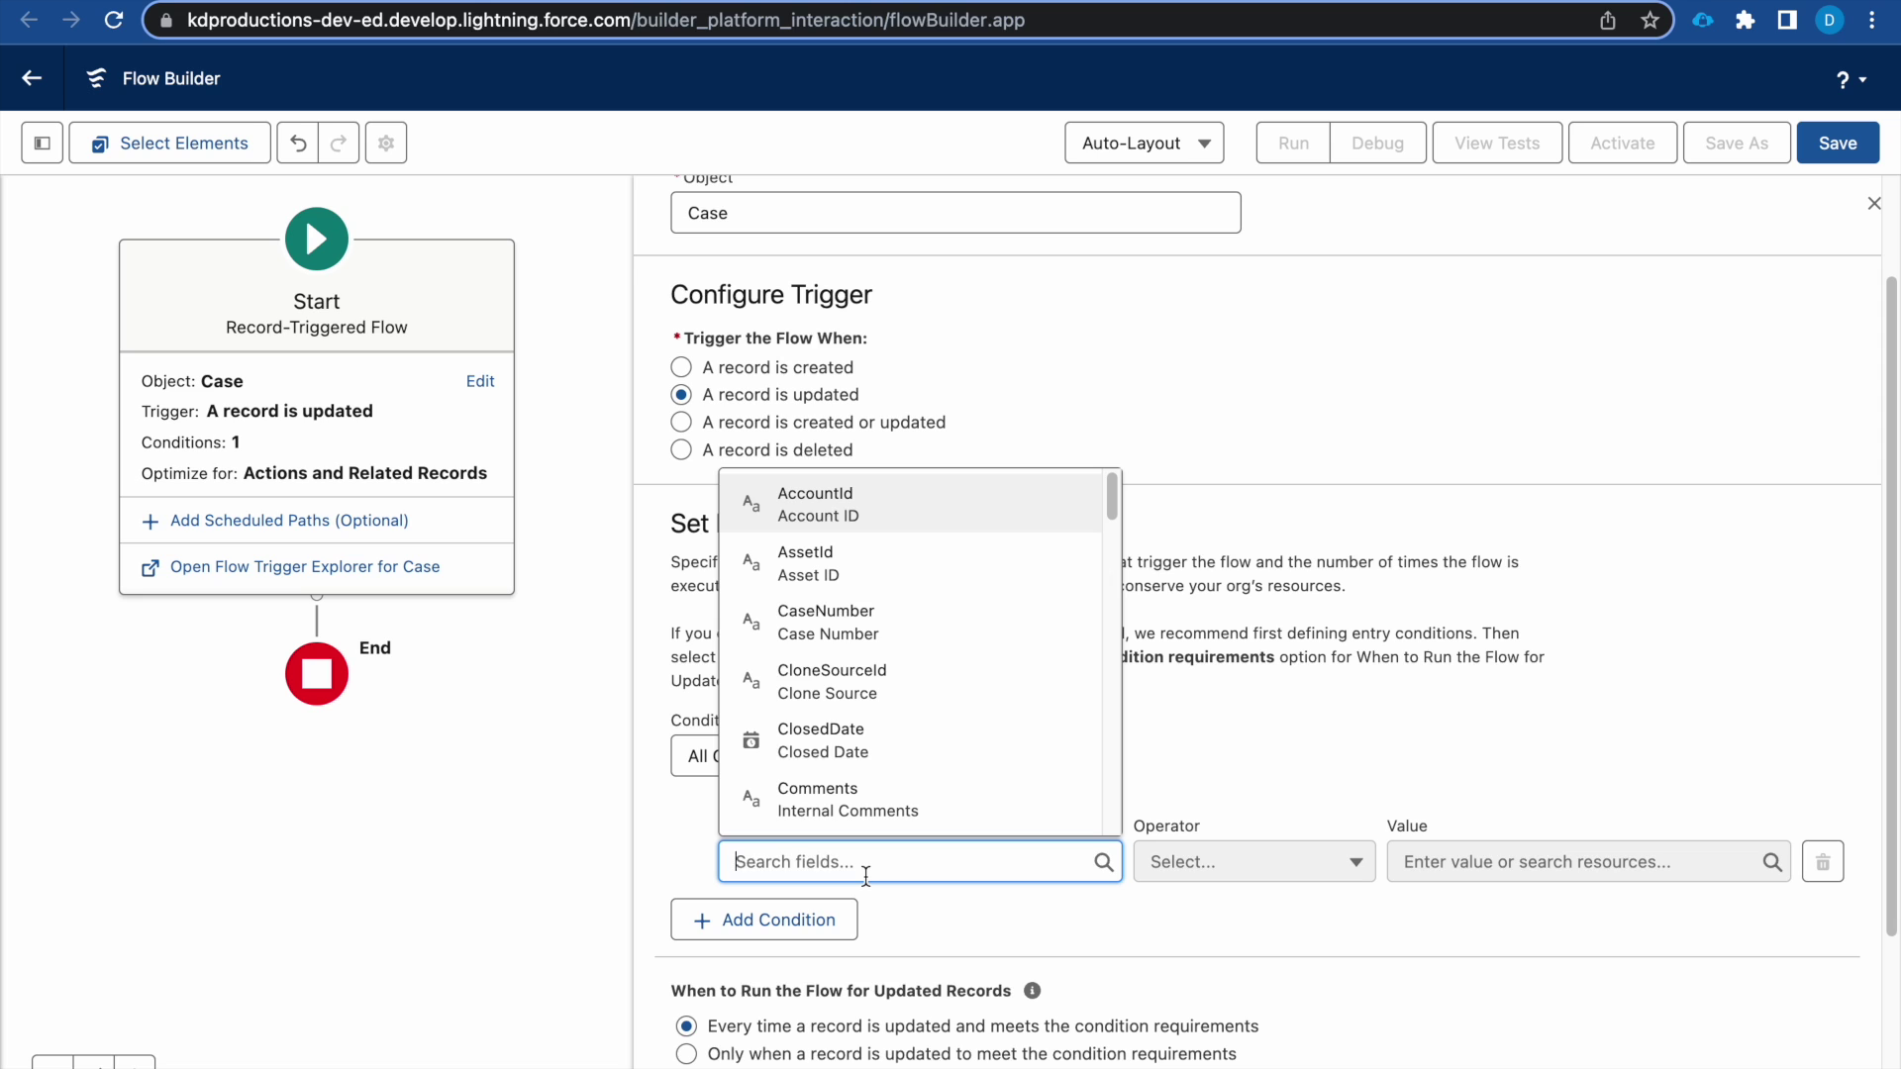
pyautogui.write('Stat')
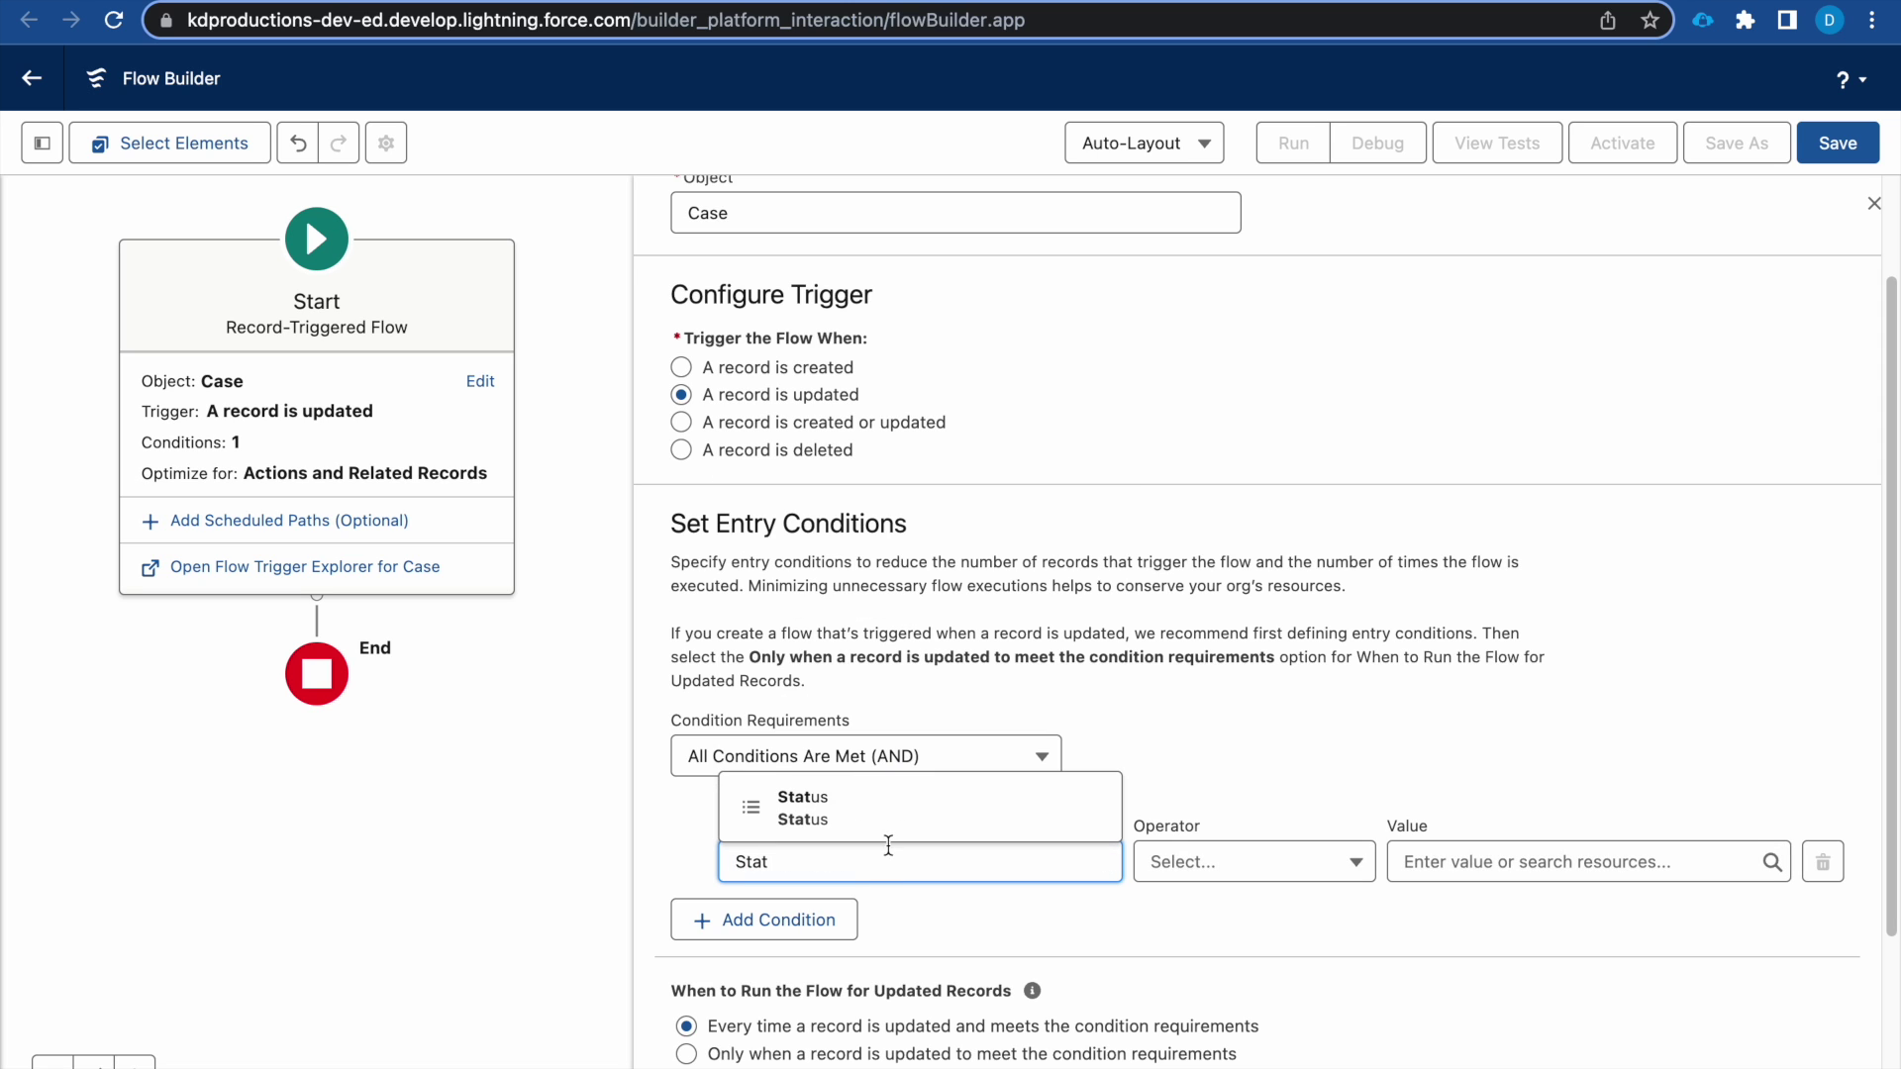
pyautogui.click(883, 822)
pyautogui.click(1443, 873)
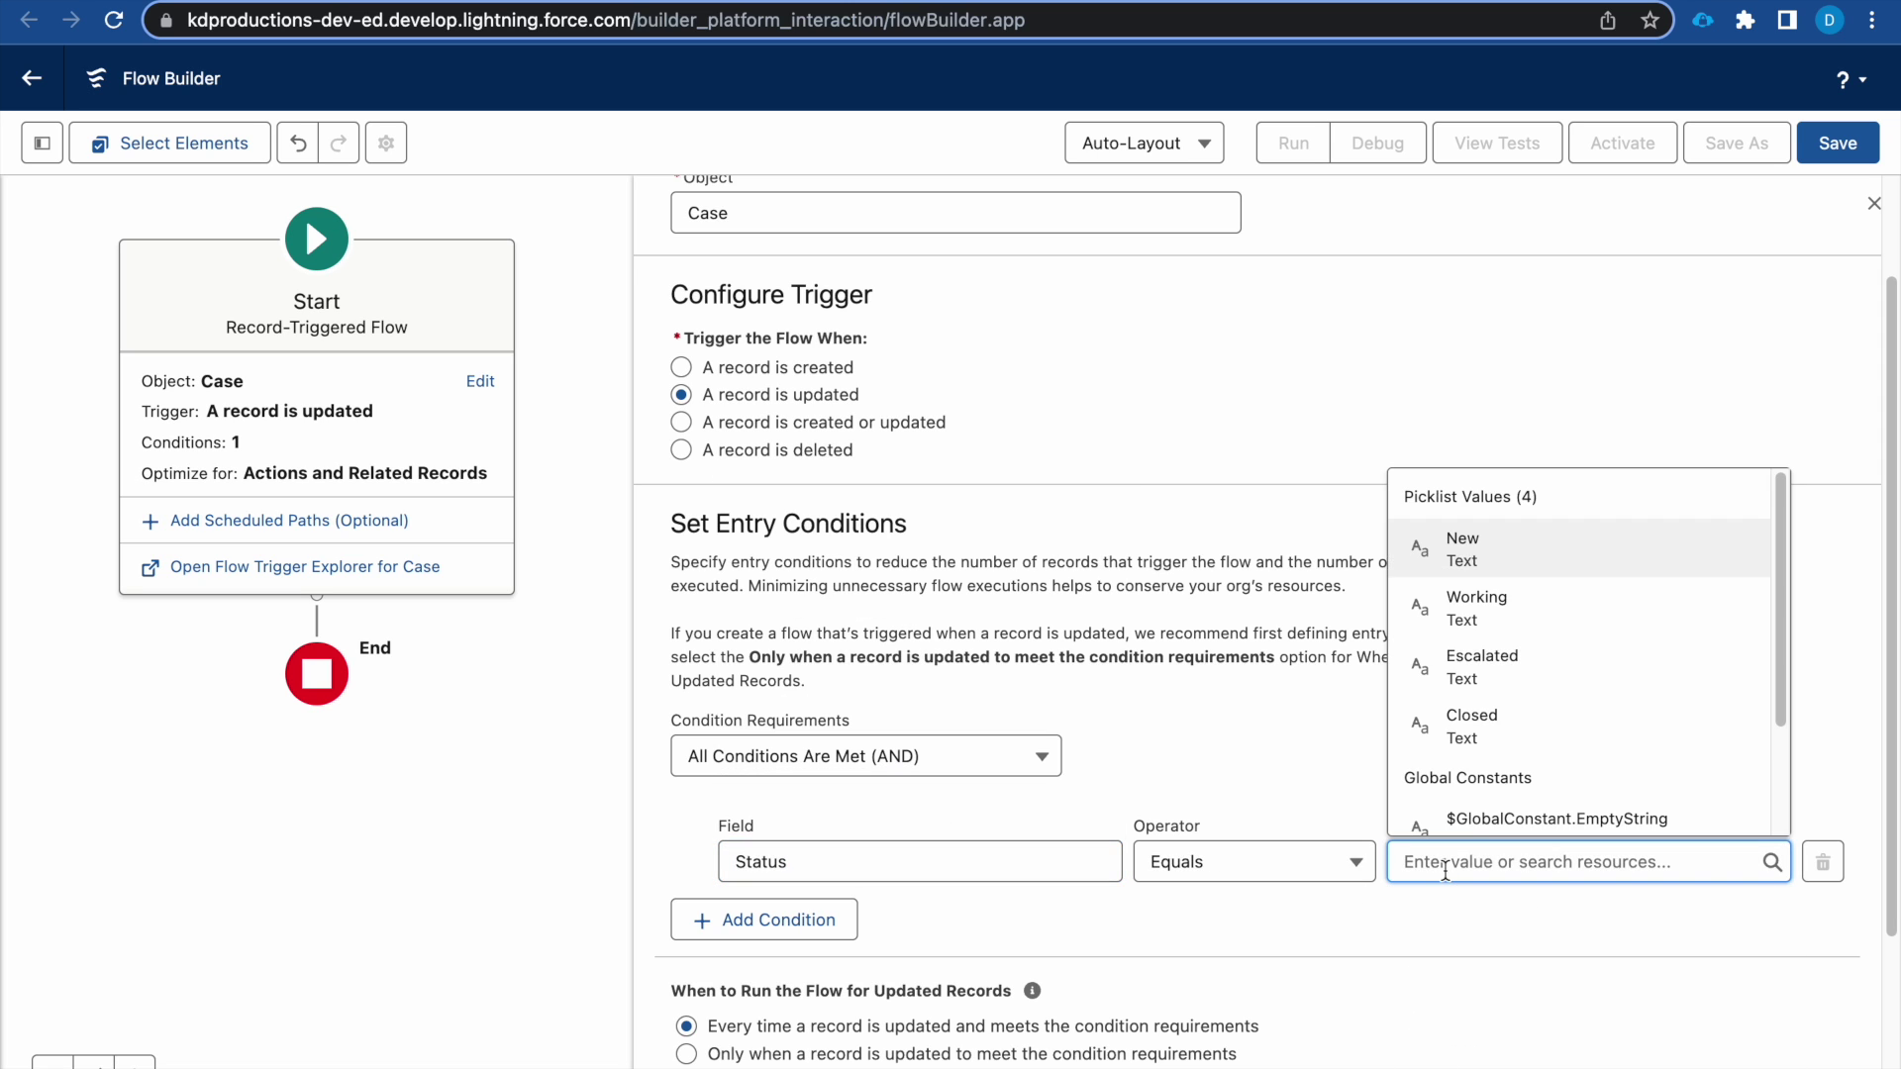
pyautogui.click(1506, 731)
pyautogui.click(1670, 574)
pyautogui.scroll(-5, 1670, 574)
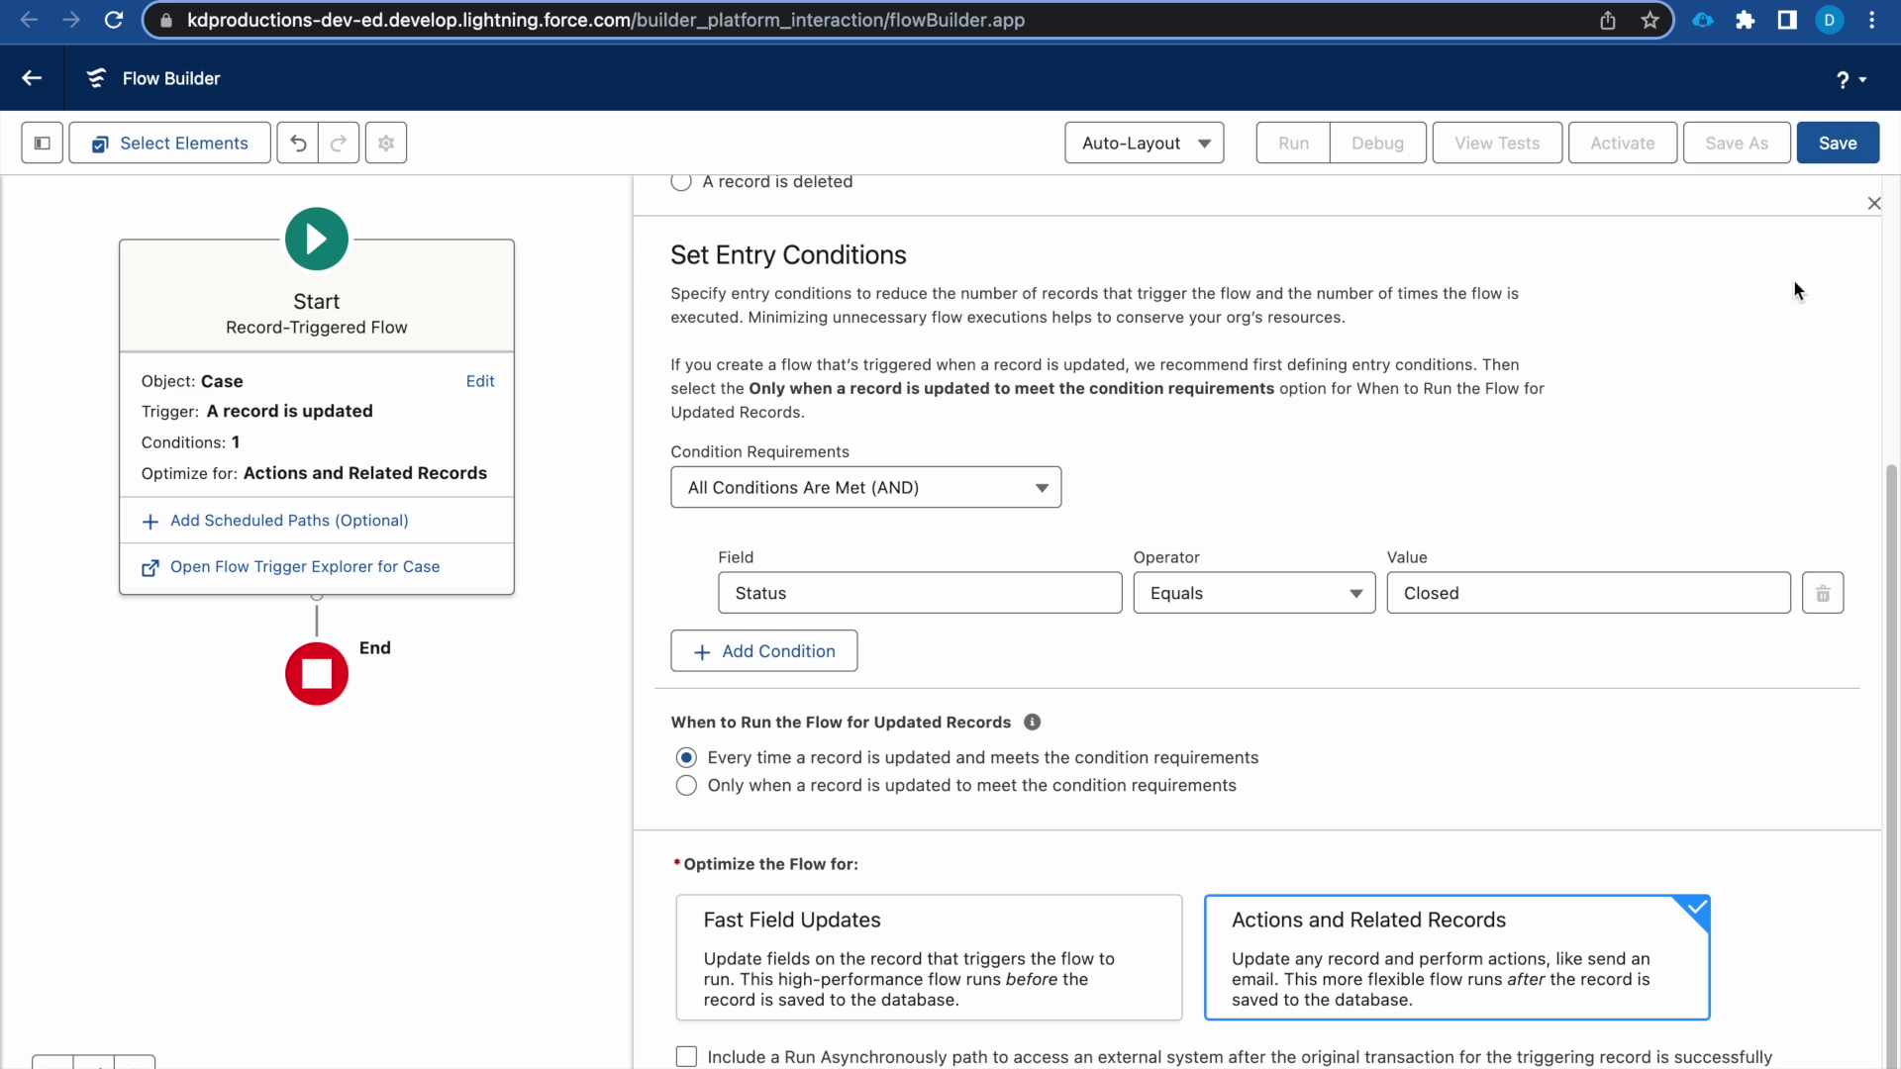
pyautogui.click(1822, 152)
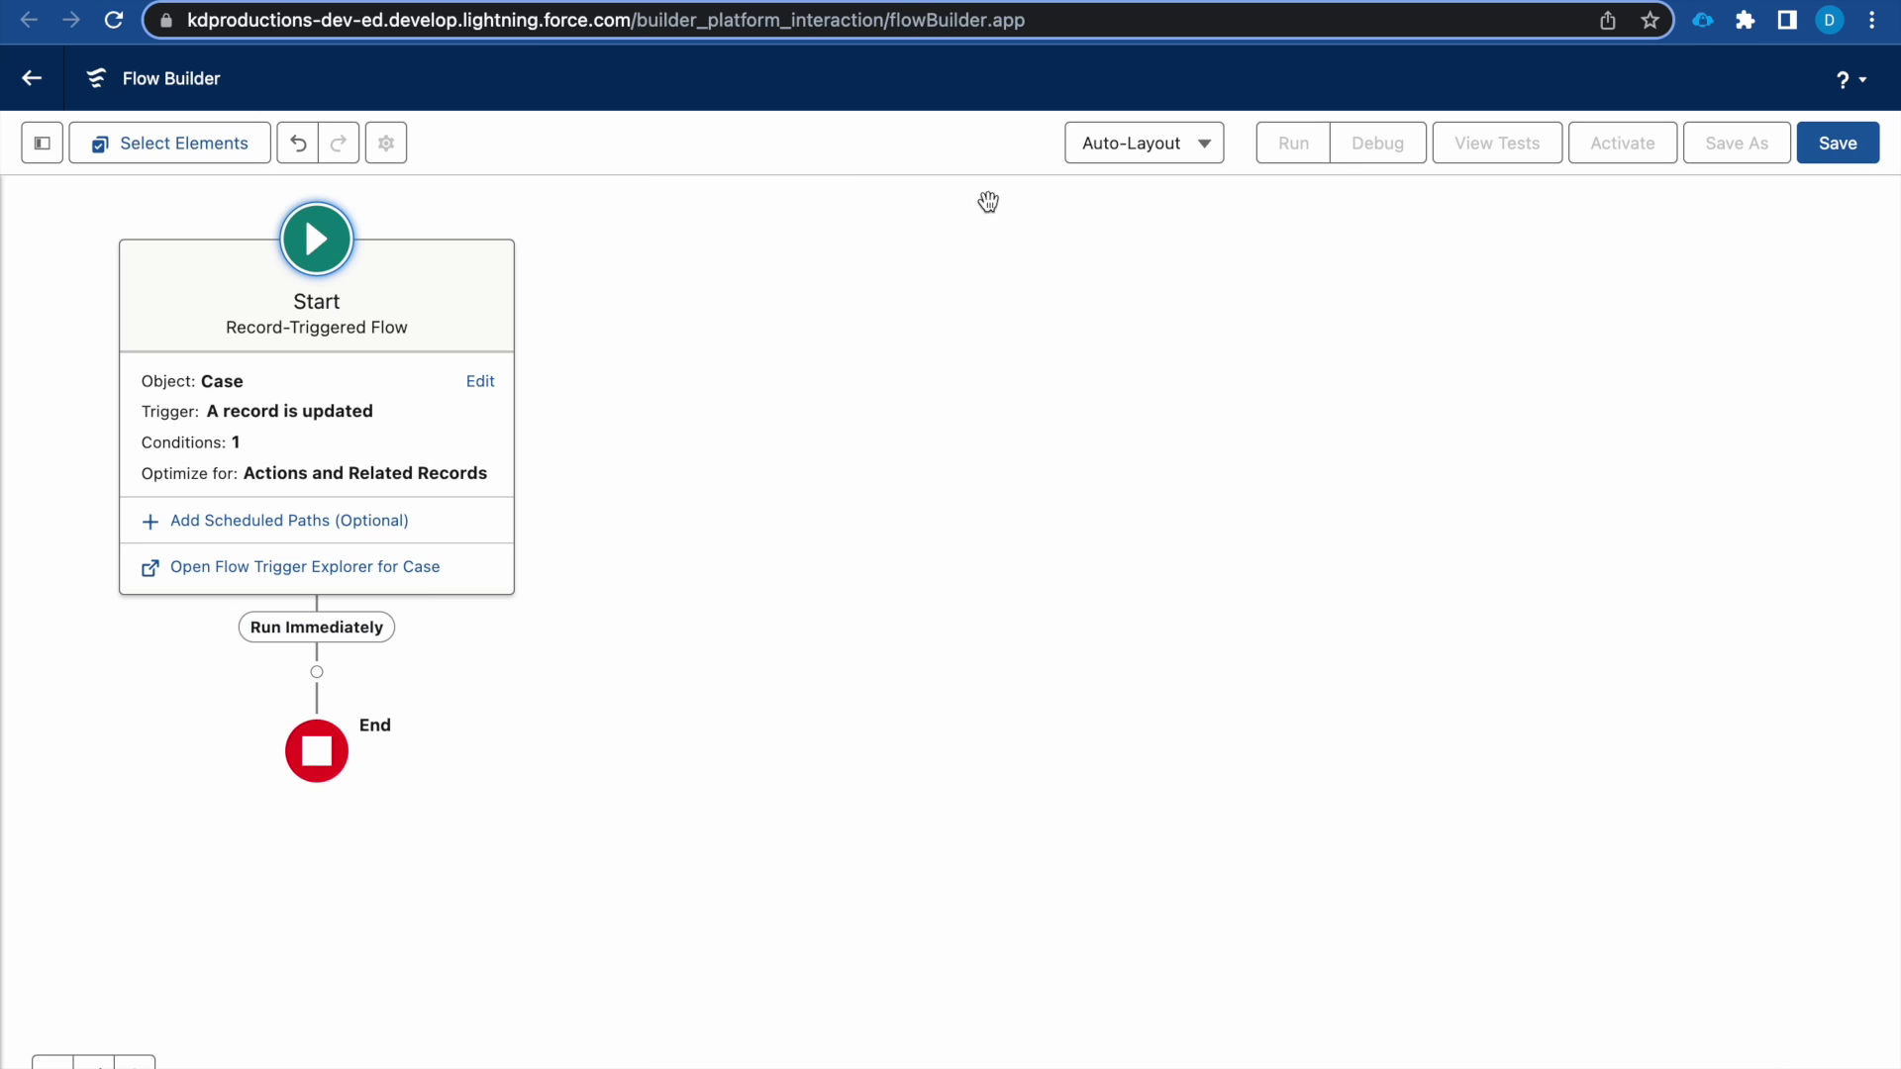
# - Switch the canvas to Free-Form layout and drag an Action element onto it
pyautogui.click(1164, 161)
pyautogui.click(1169, 250)
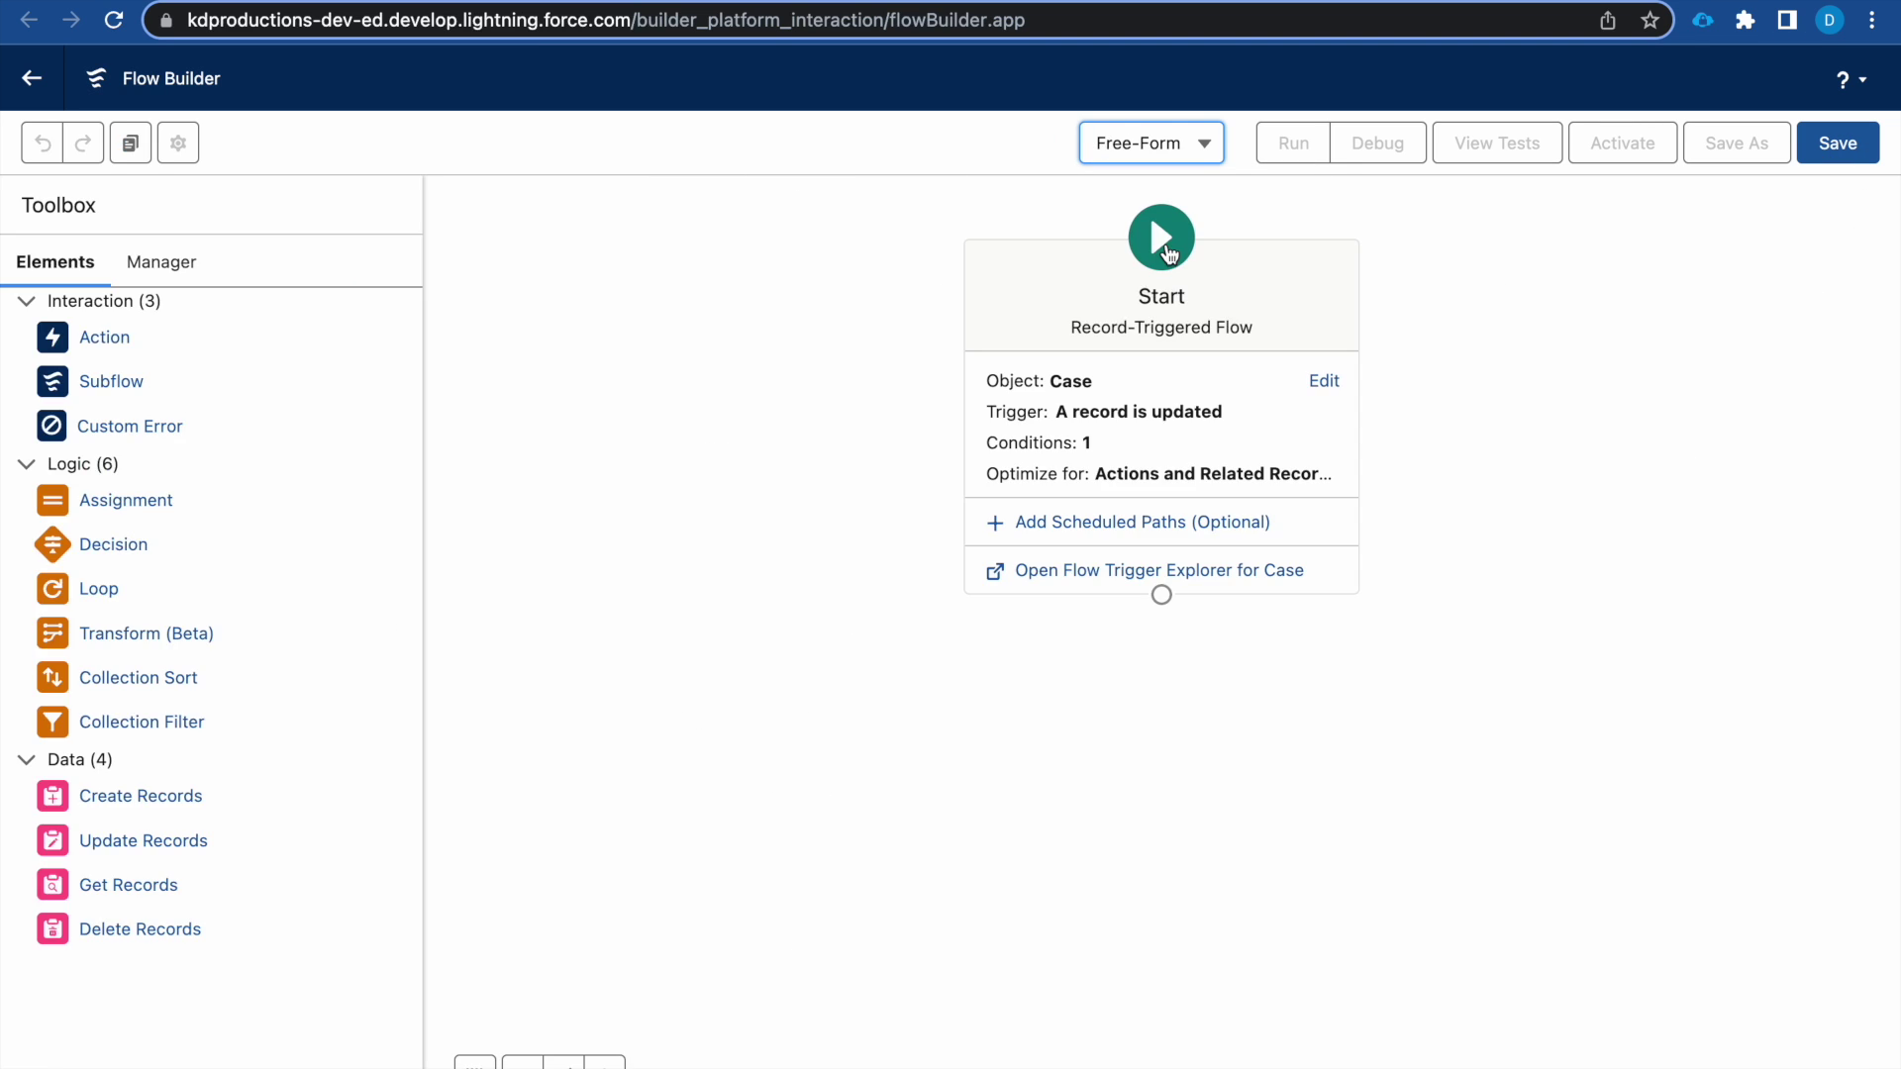
pyautogui.click(1209, 155)
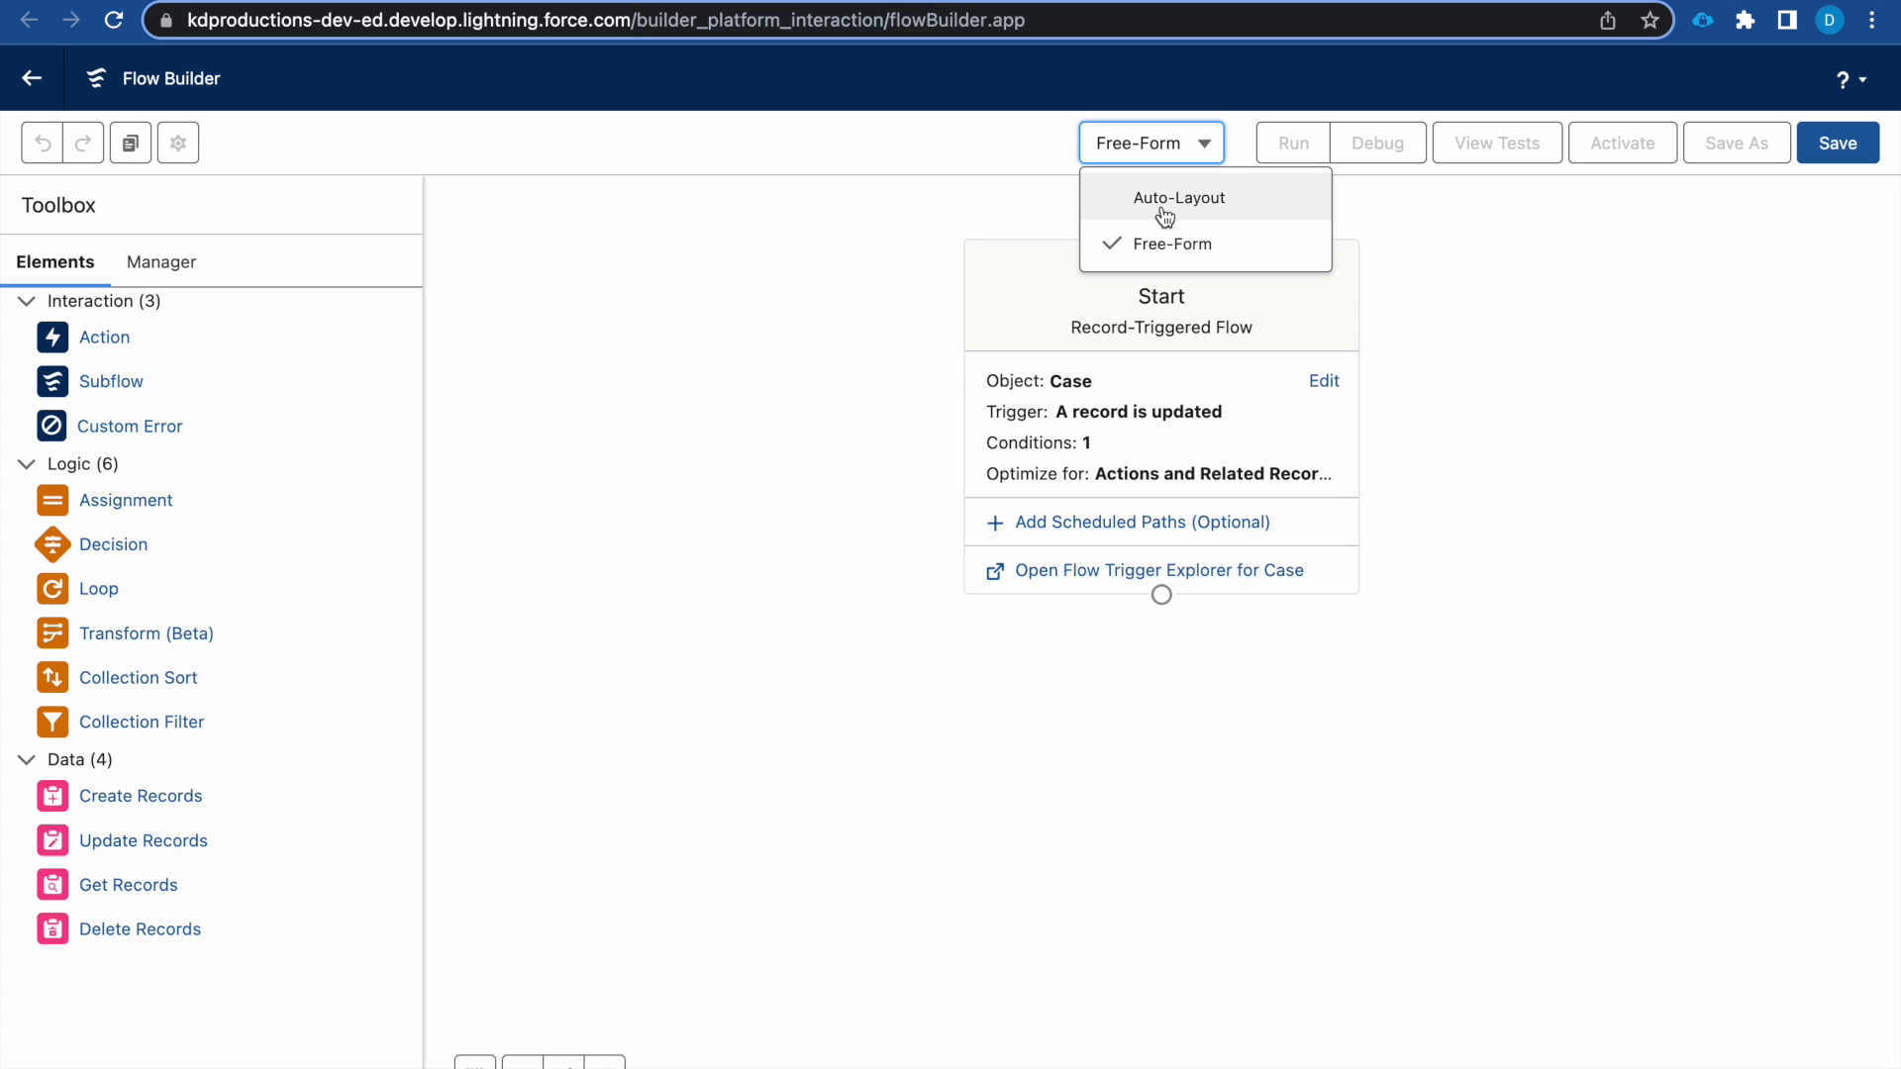
pyautogui.click(889, 505)
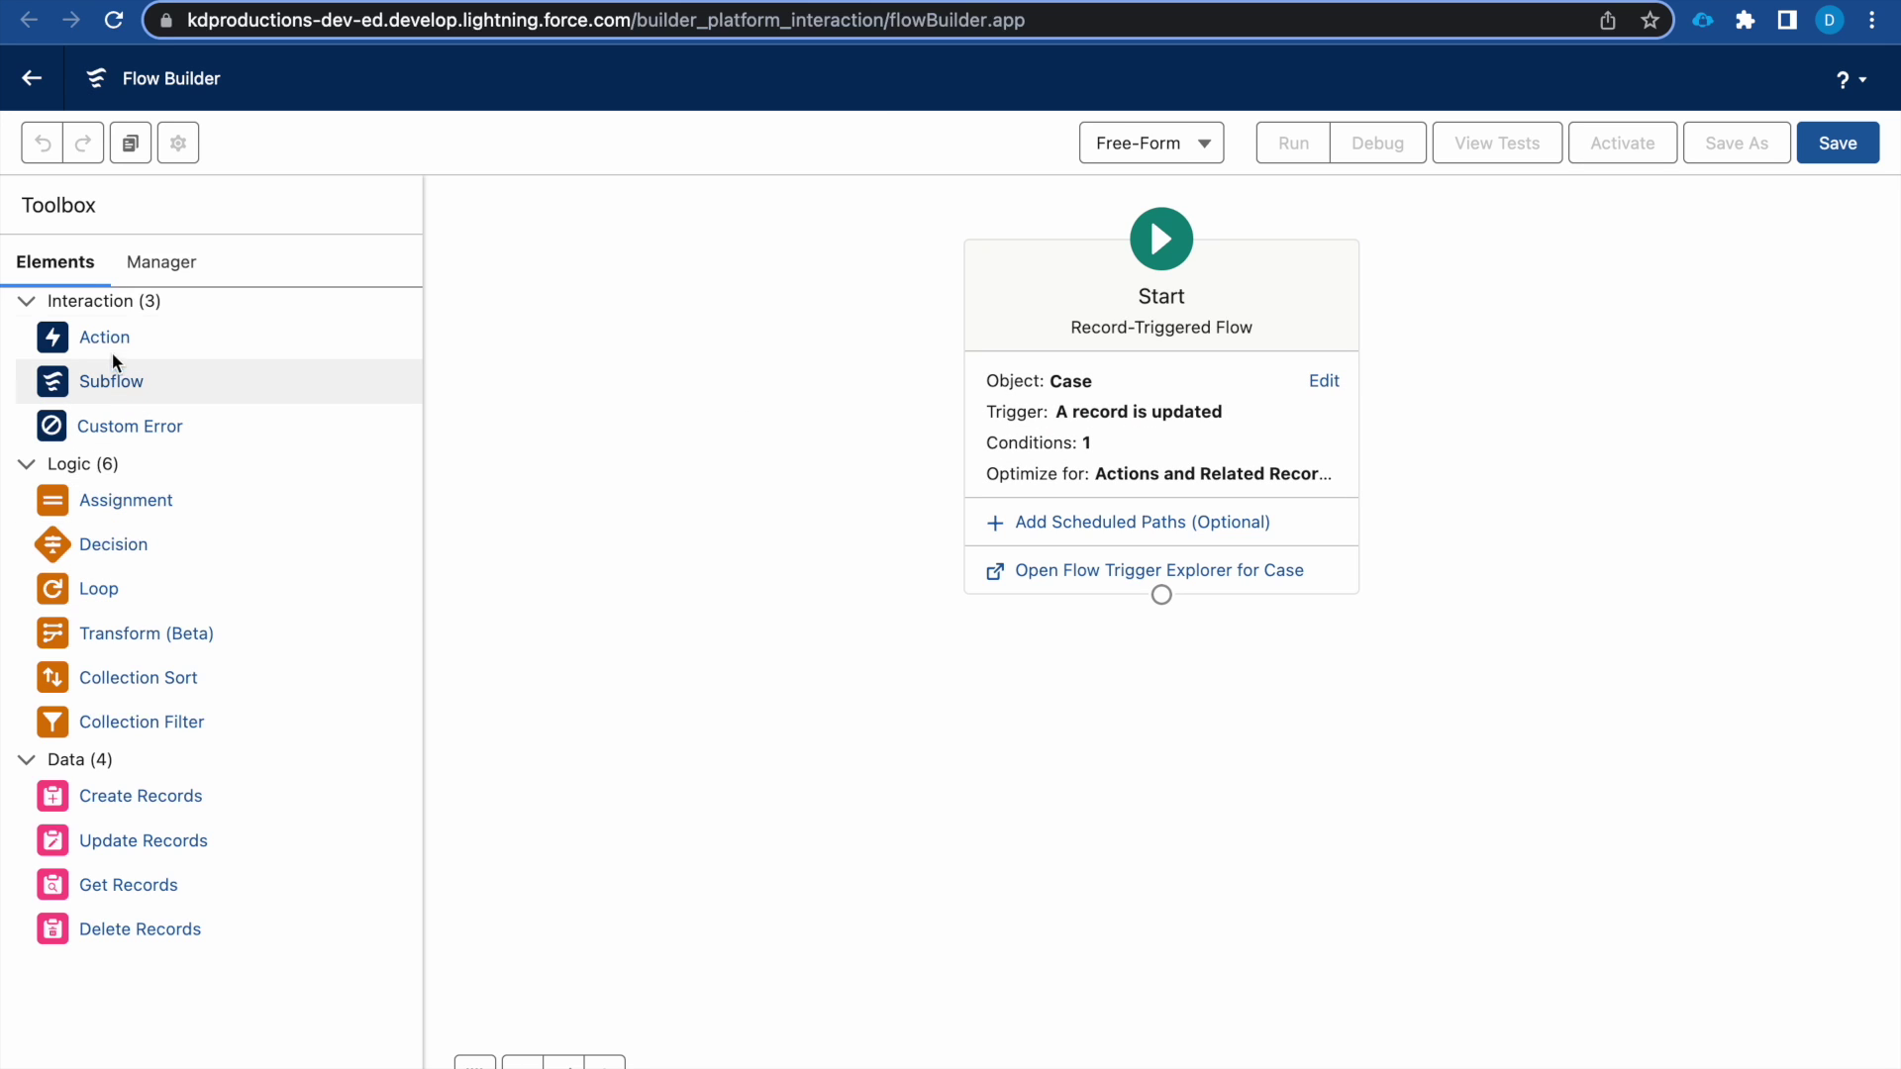
pyautogui.moveTo(107, 343); pyautogui.dragTo(929, 677)
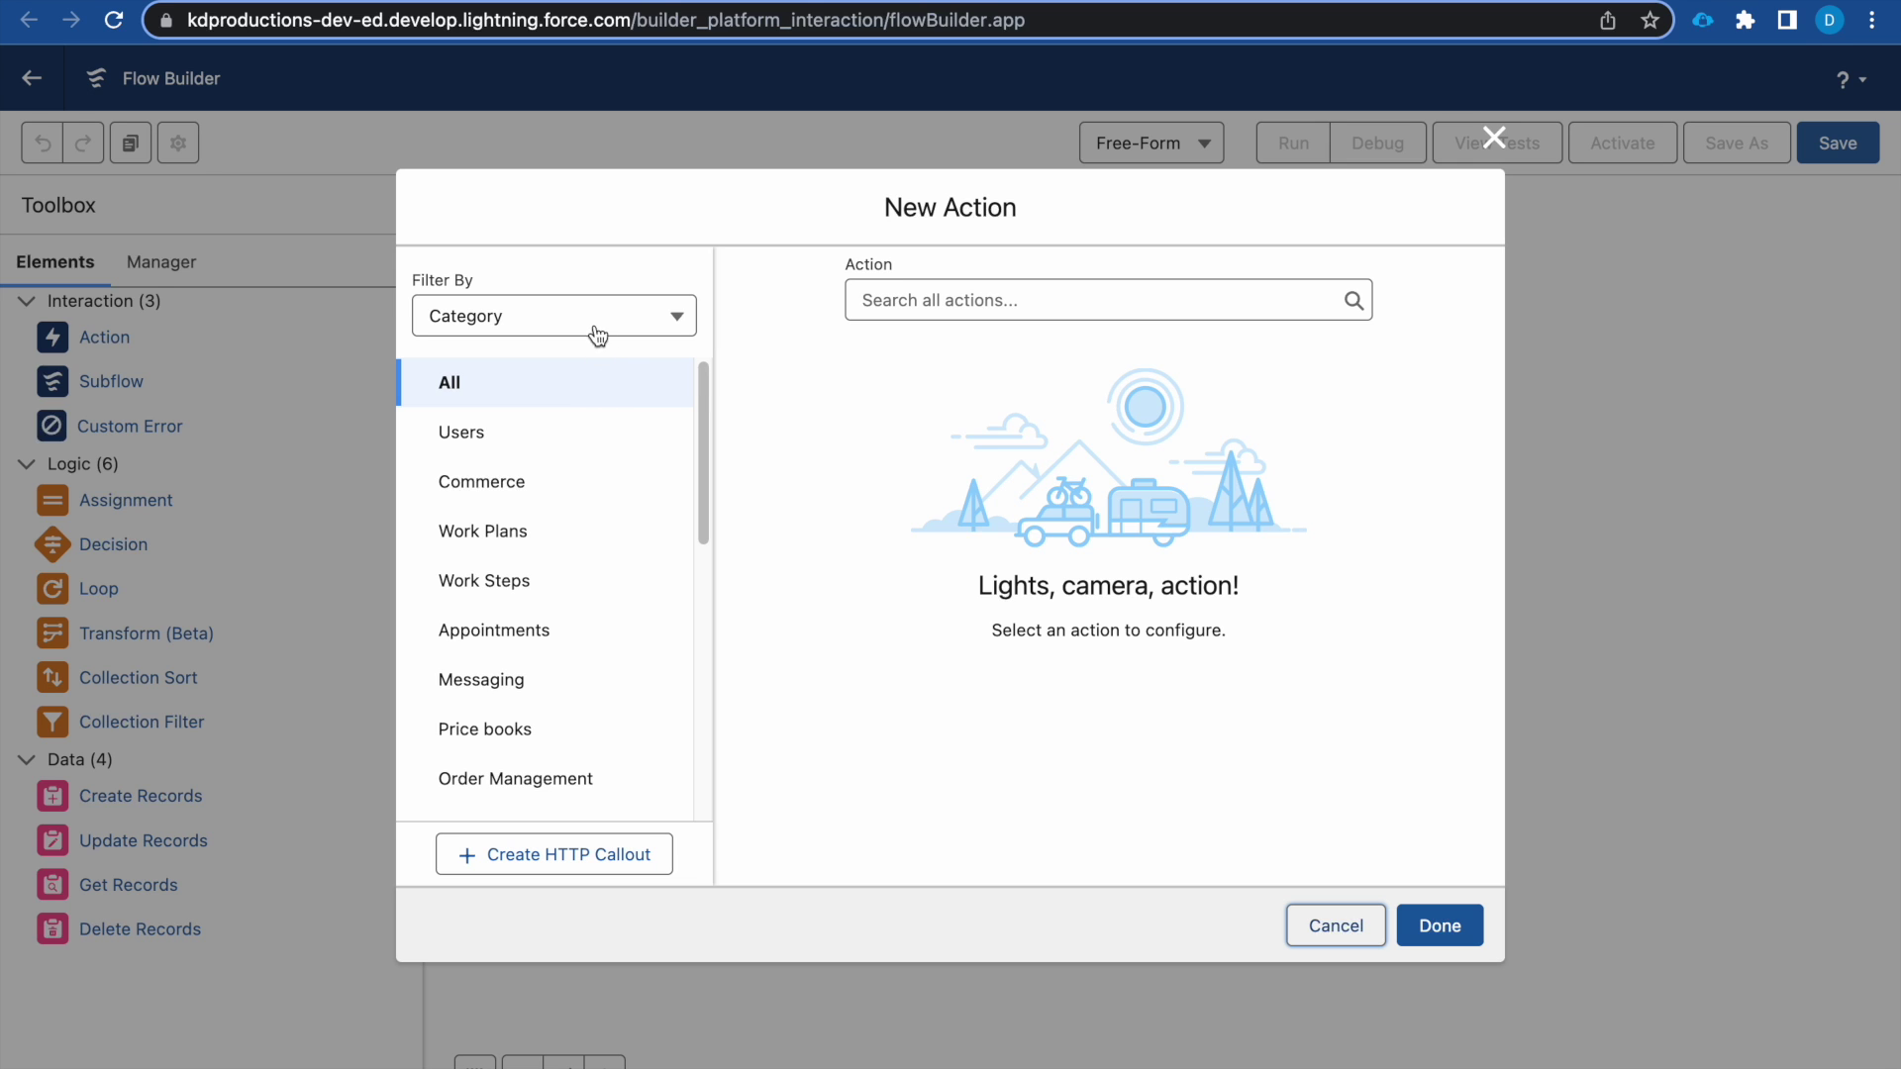
# - Add a Send Email action labelled 'Send Case Email', letting the API name fill in as Send_Case_Email
pyautogui.click(1026, 309)
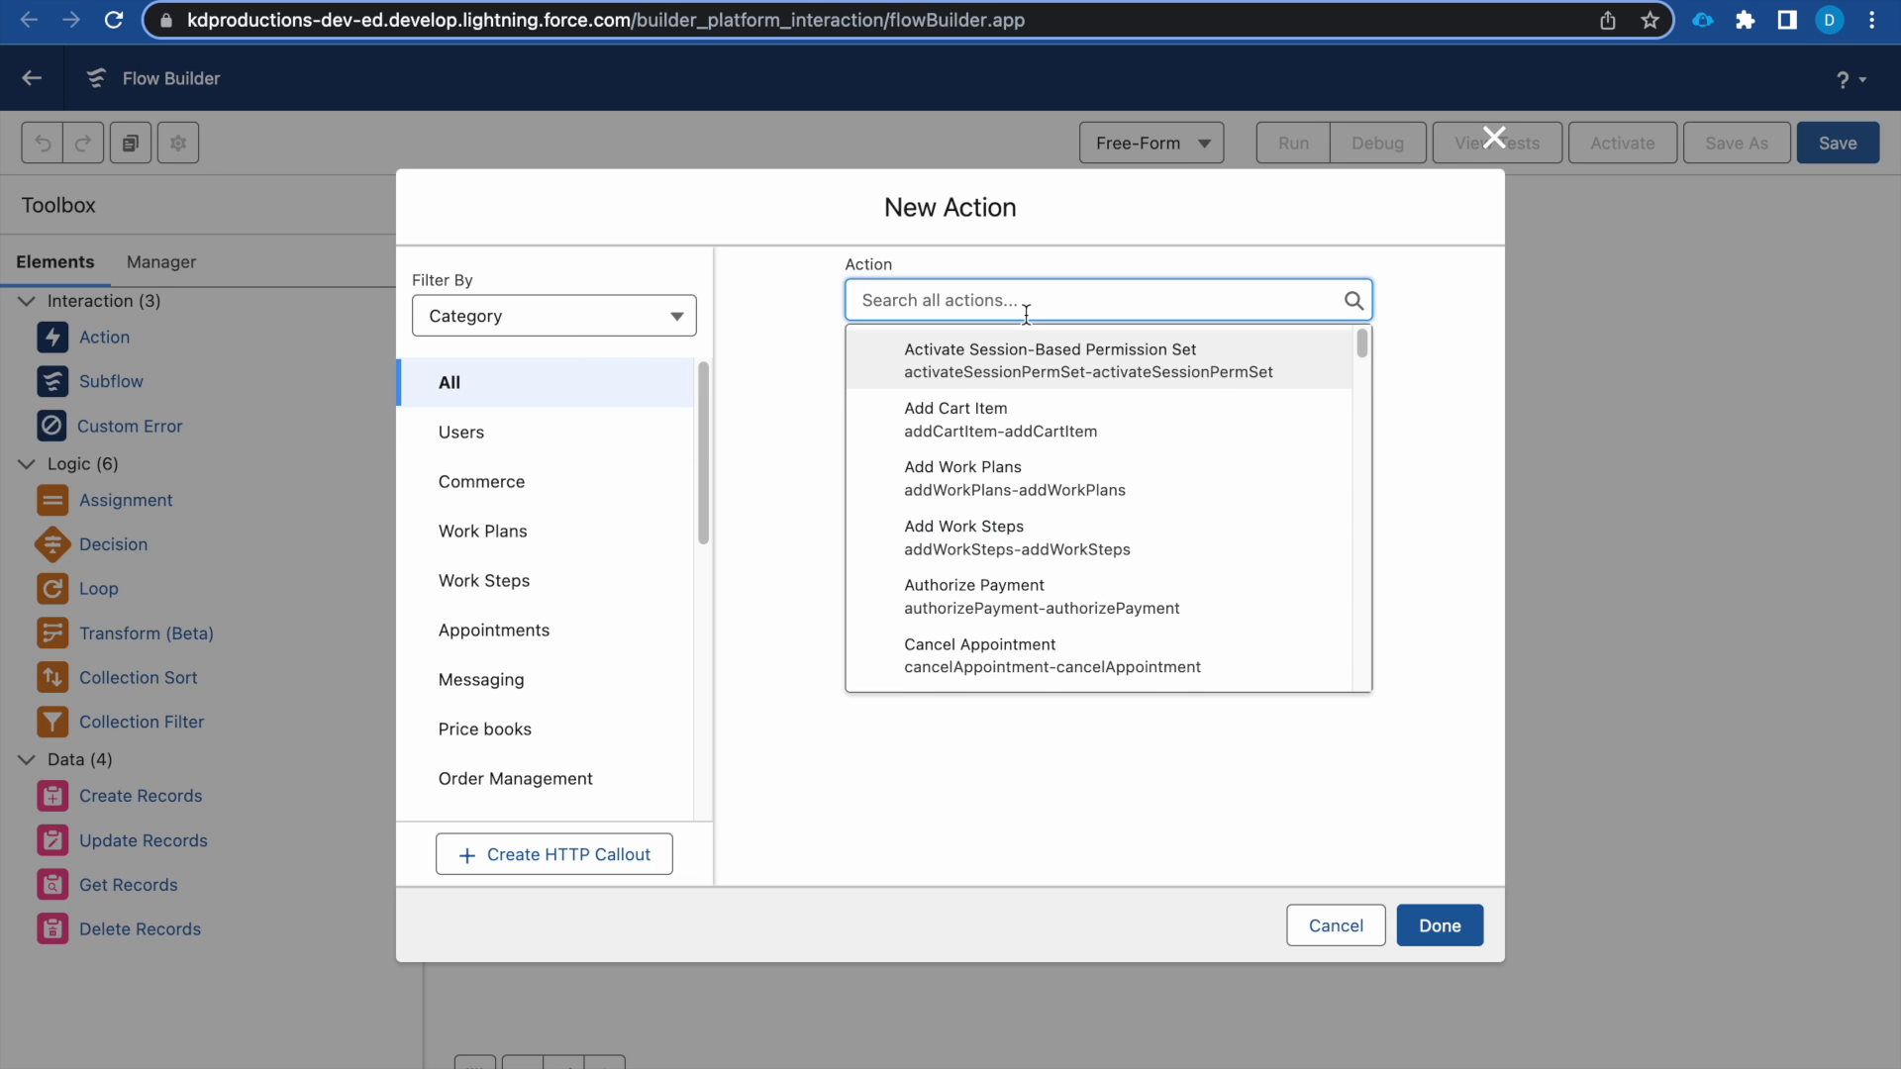
pyautogui.write('send')
pyautogui.click(1037, 414)
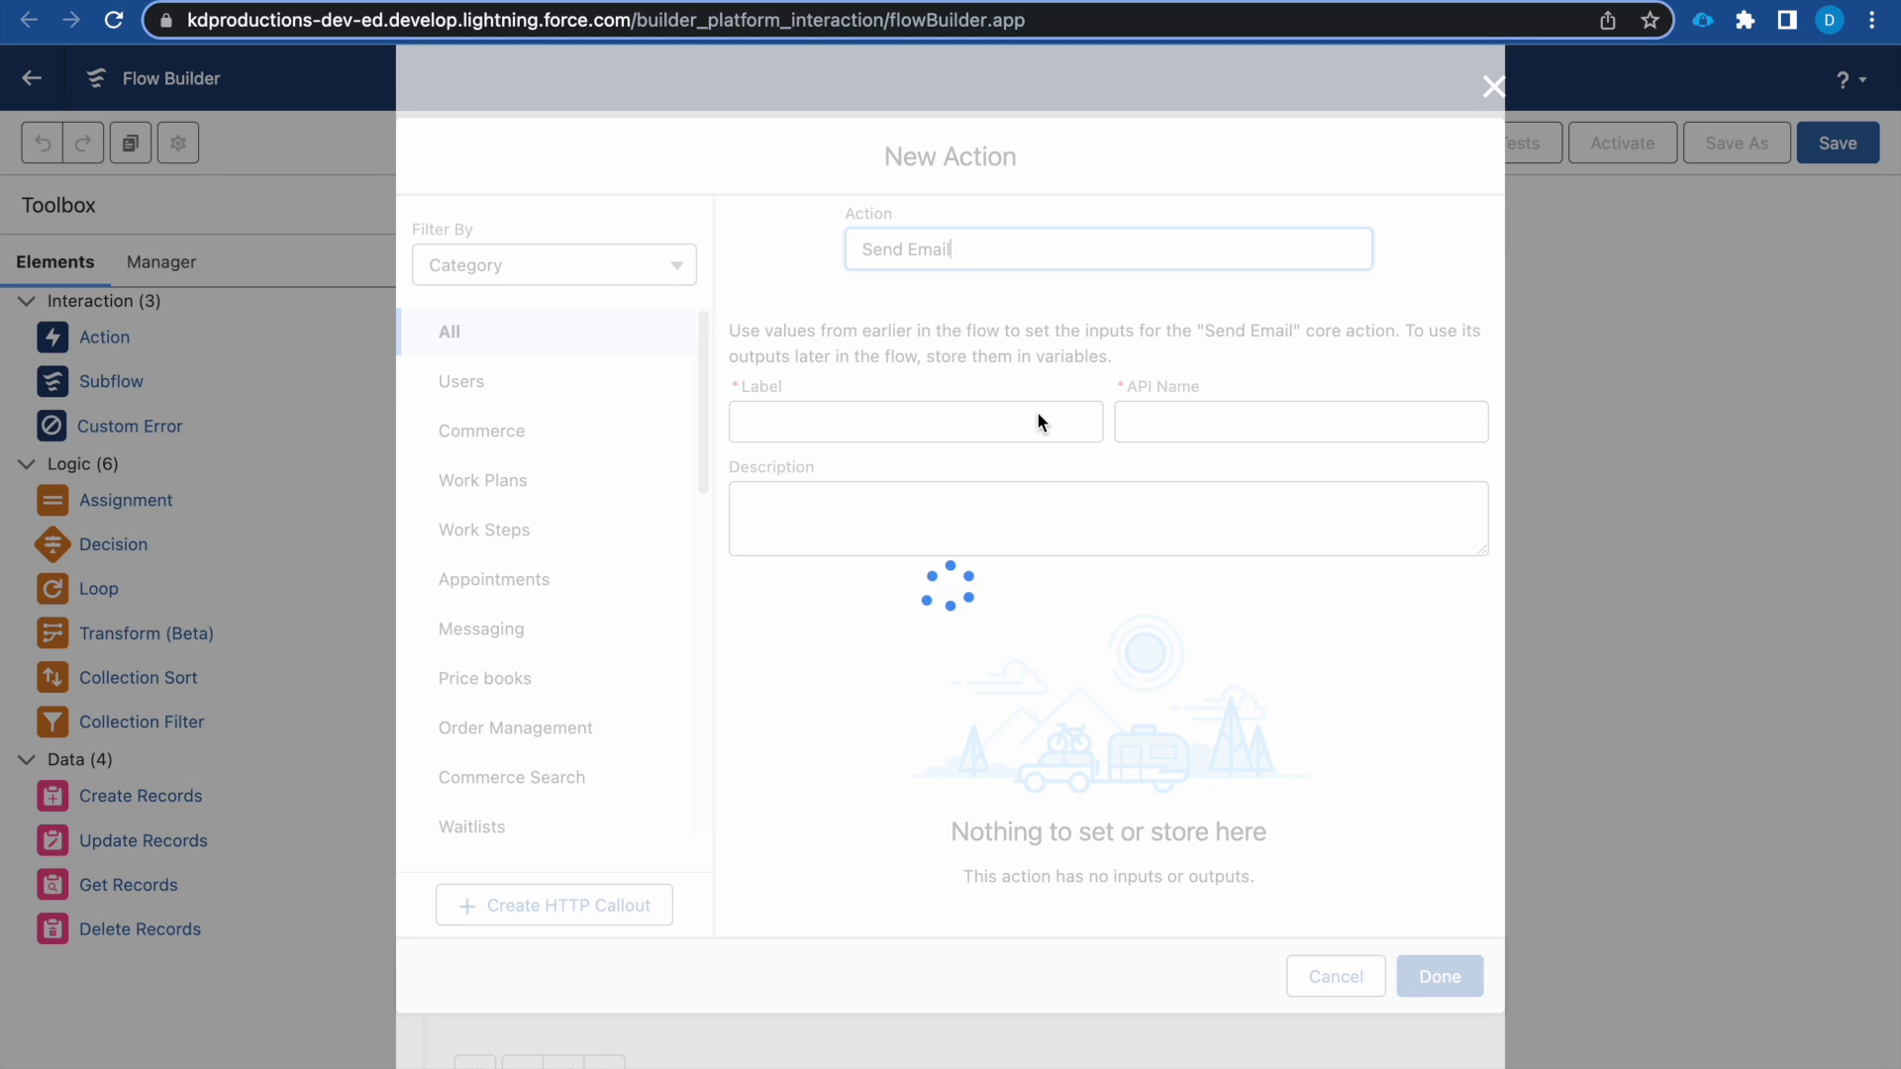
pyautogui.click(1008, 414)
pyautogui.write('S')
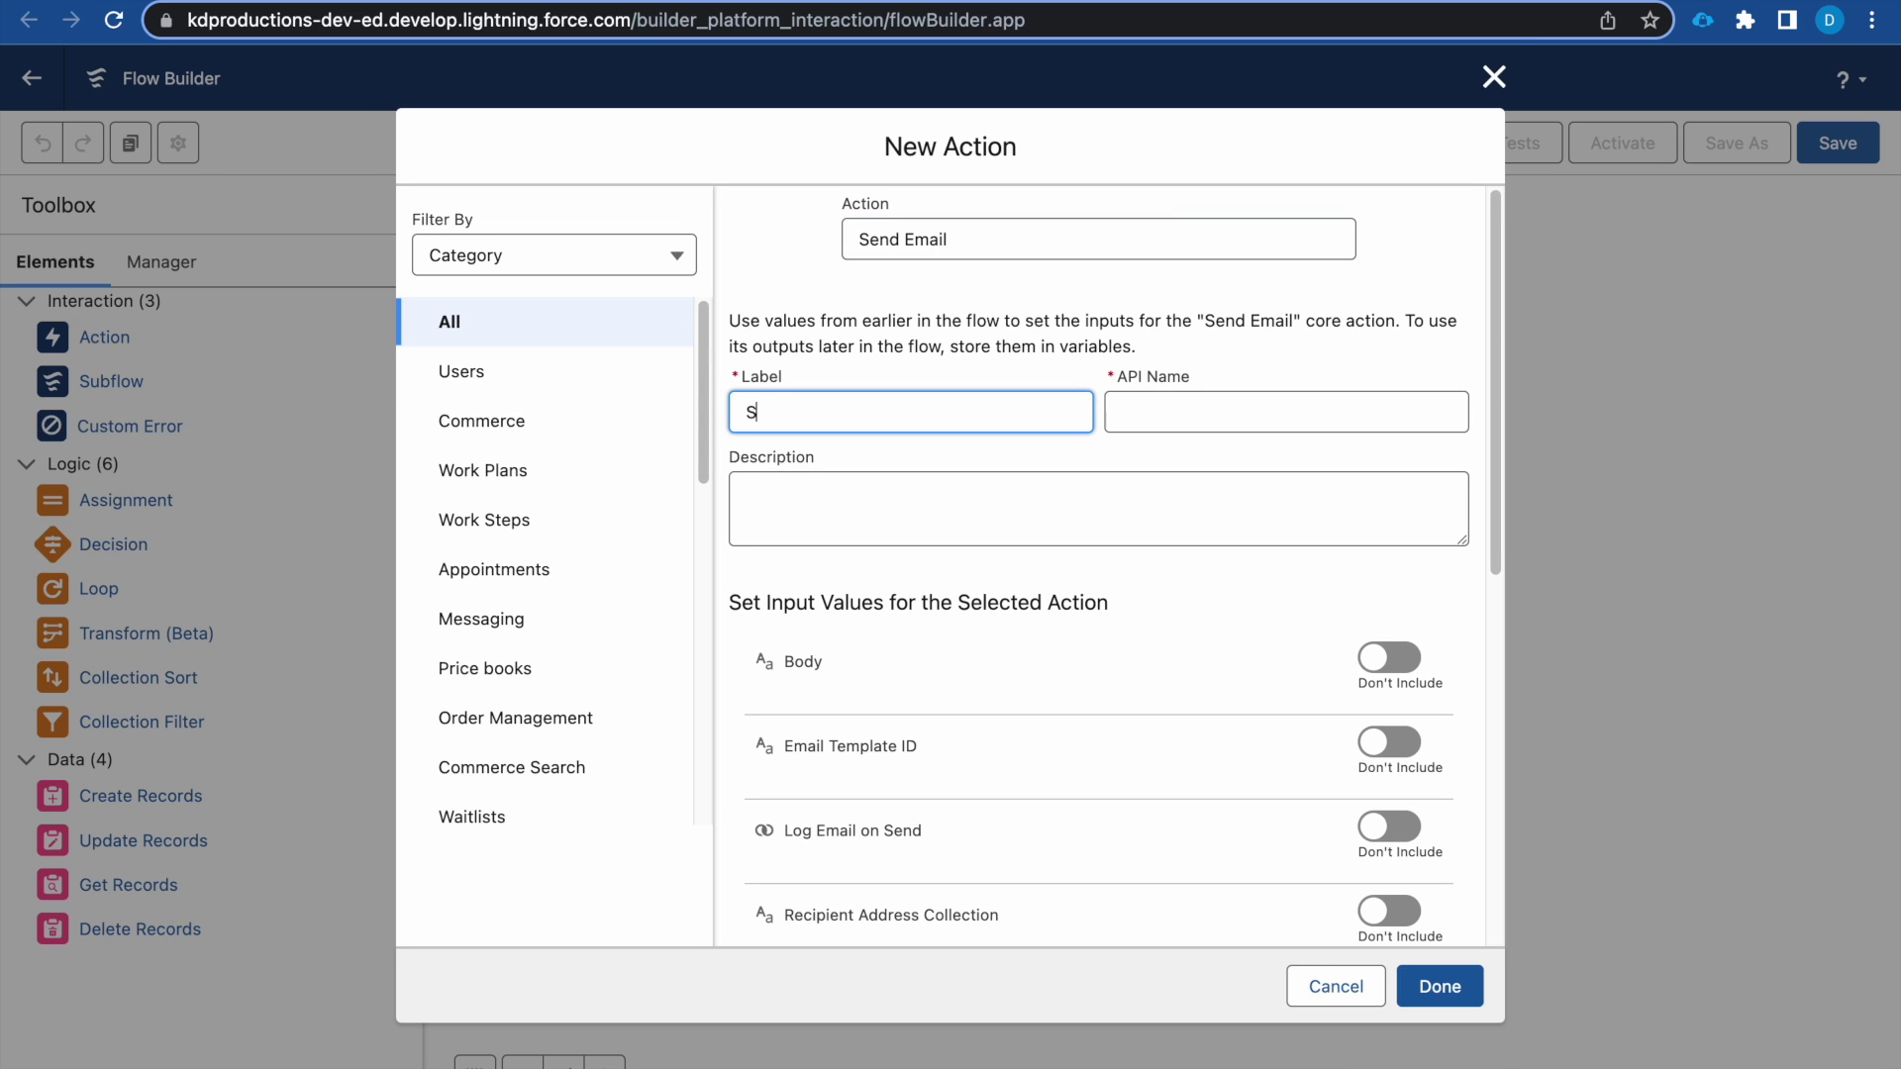
pyautogui.write('end Case Email')
pyautogui.click(1091, 493)
pyautogui.scroll(-2, 1164, 600)
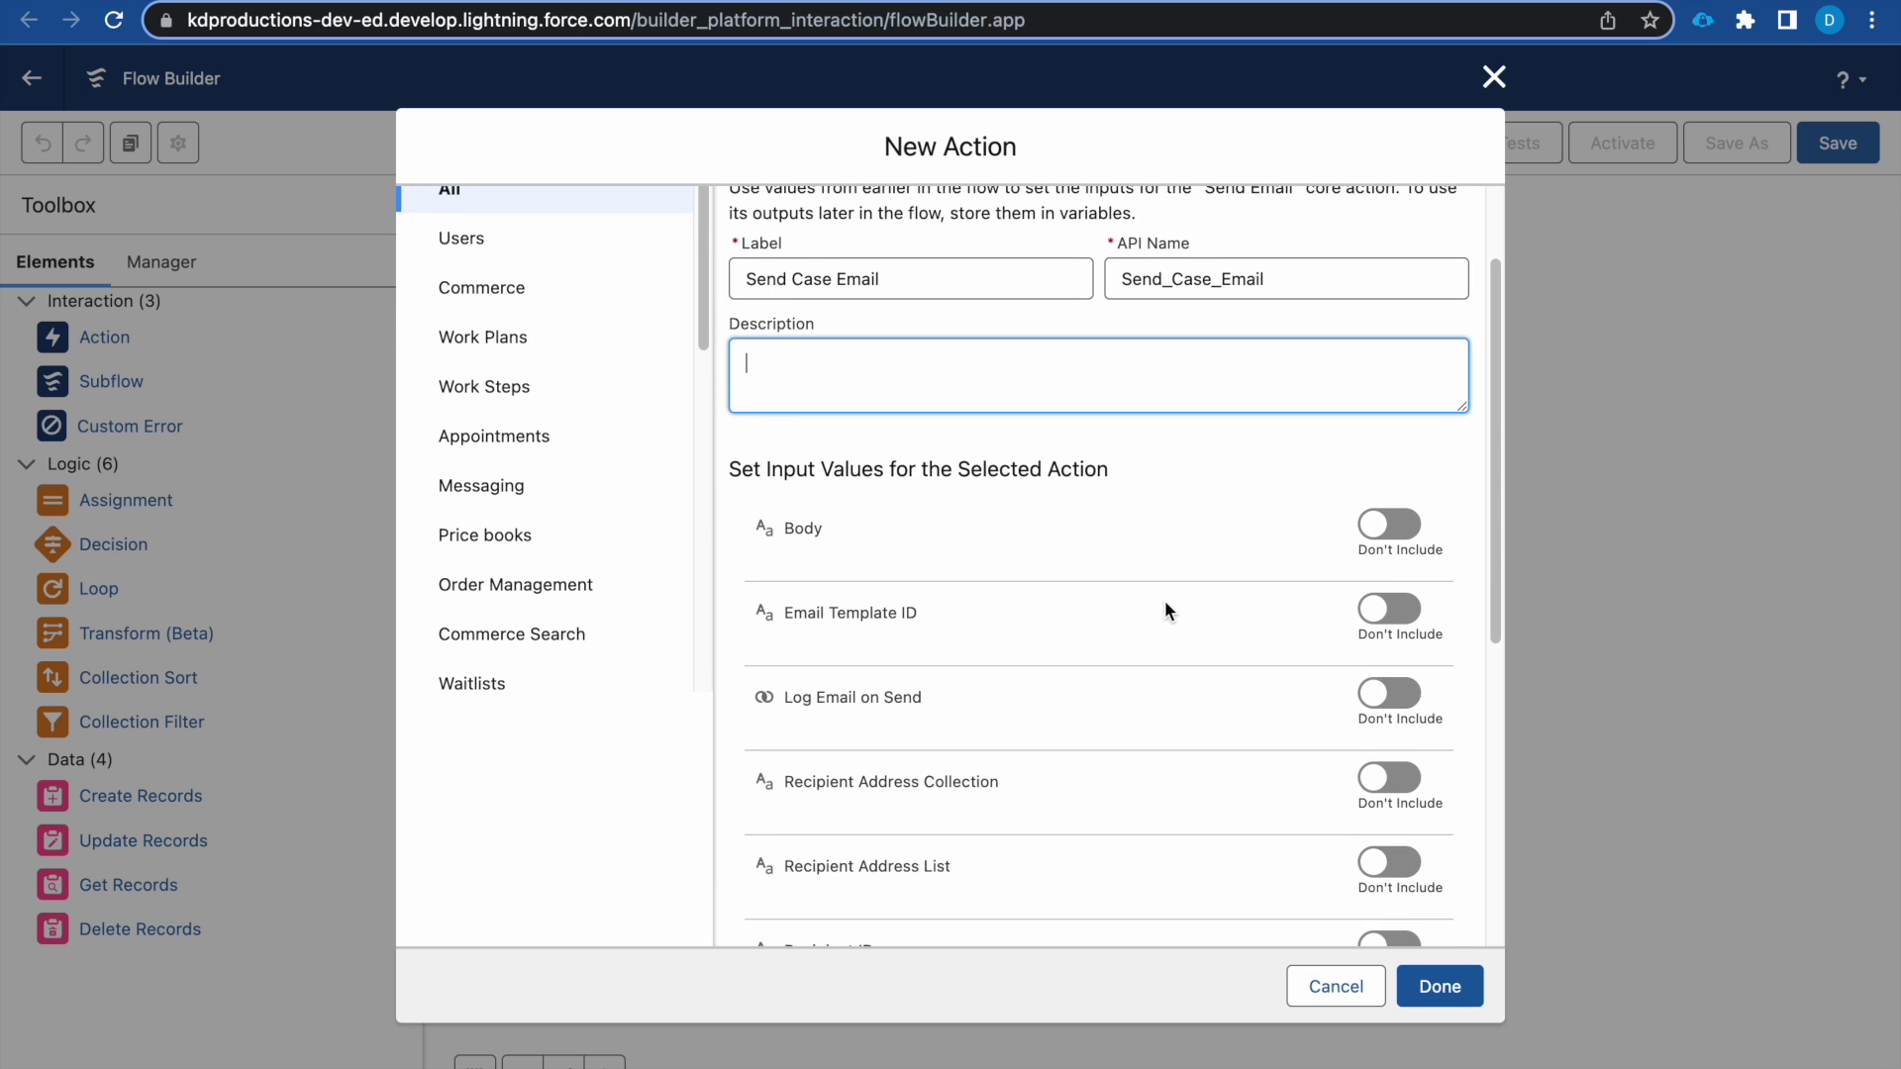
pyautogui.scroll(-5, 1255, 760)
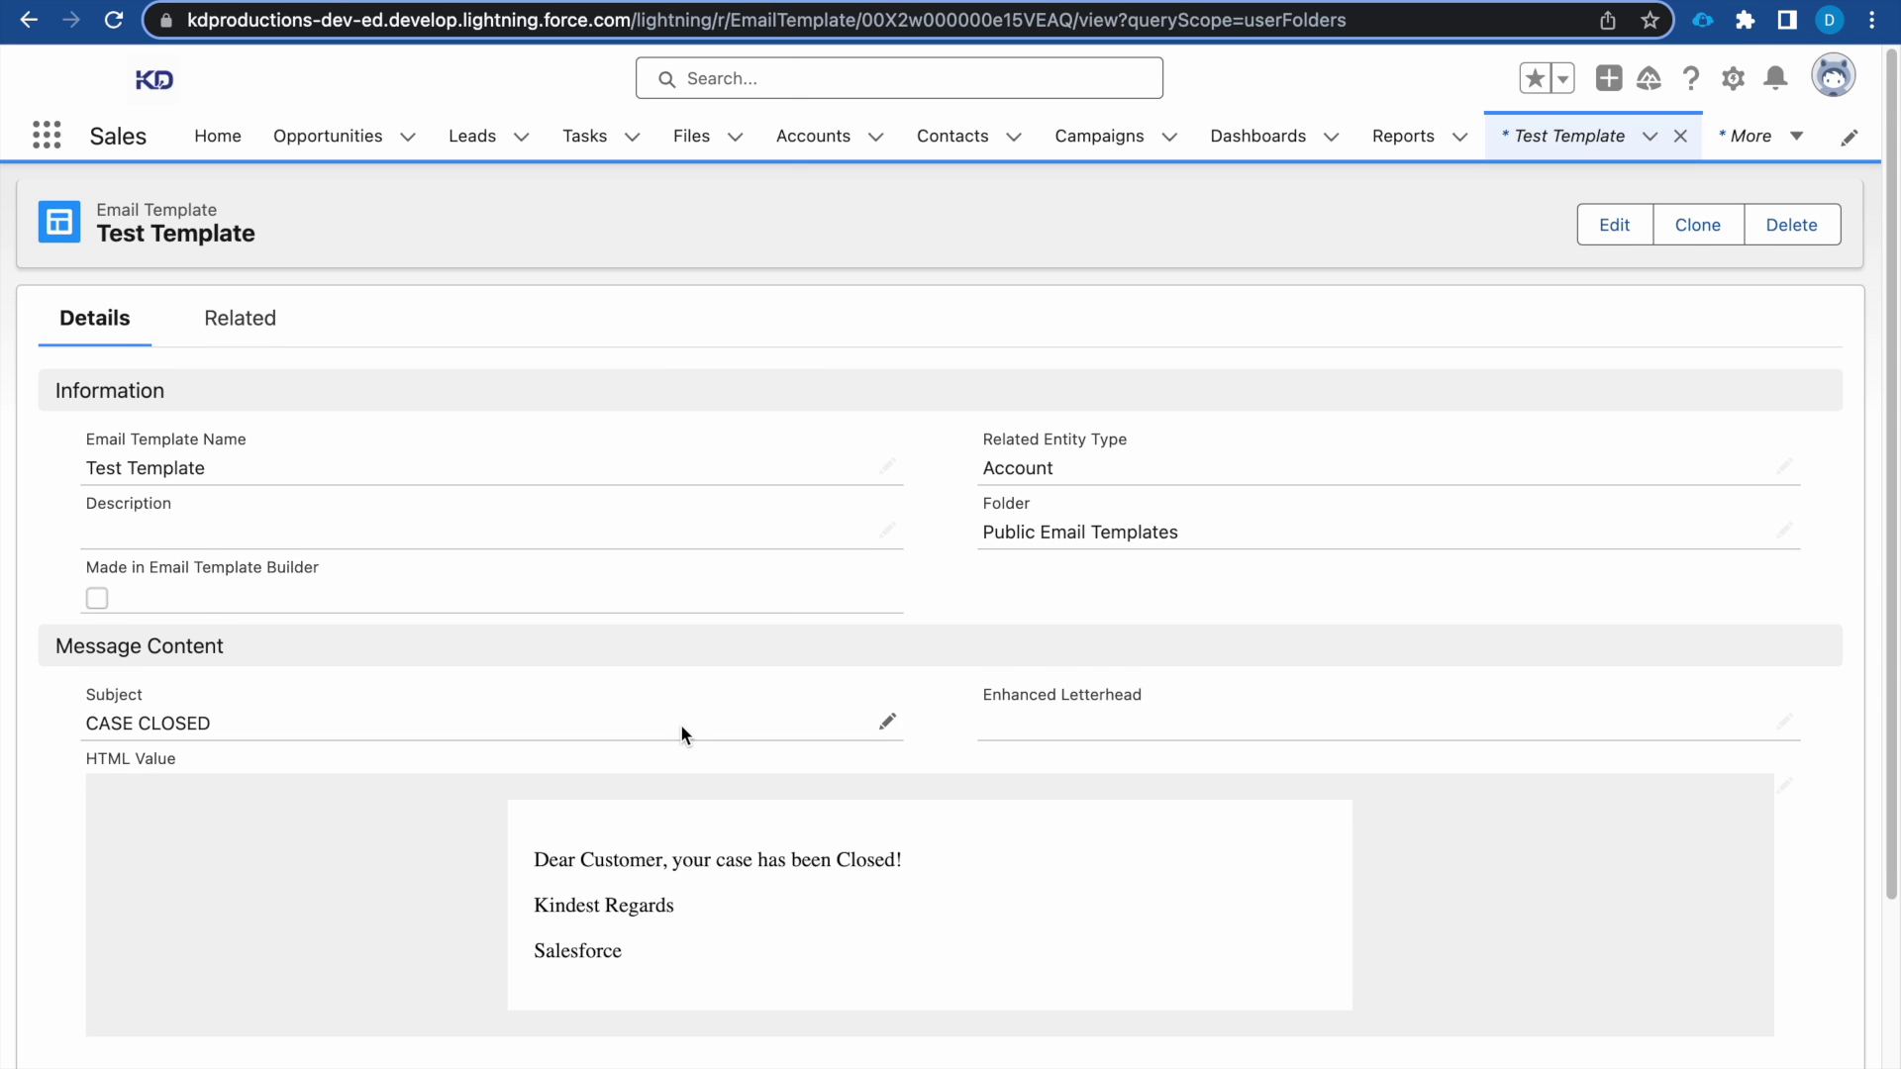
# - Review the Test Template's CASE CLOSED subject and three-line customer message body
pyautogui.scroll(-3, 680, 723)
pyautogui.moveTo(534, 722); pyautogui.dragTo(685, 814)
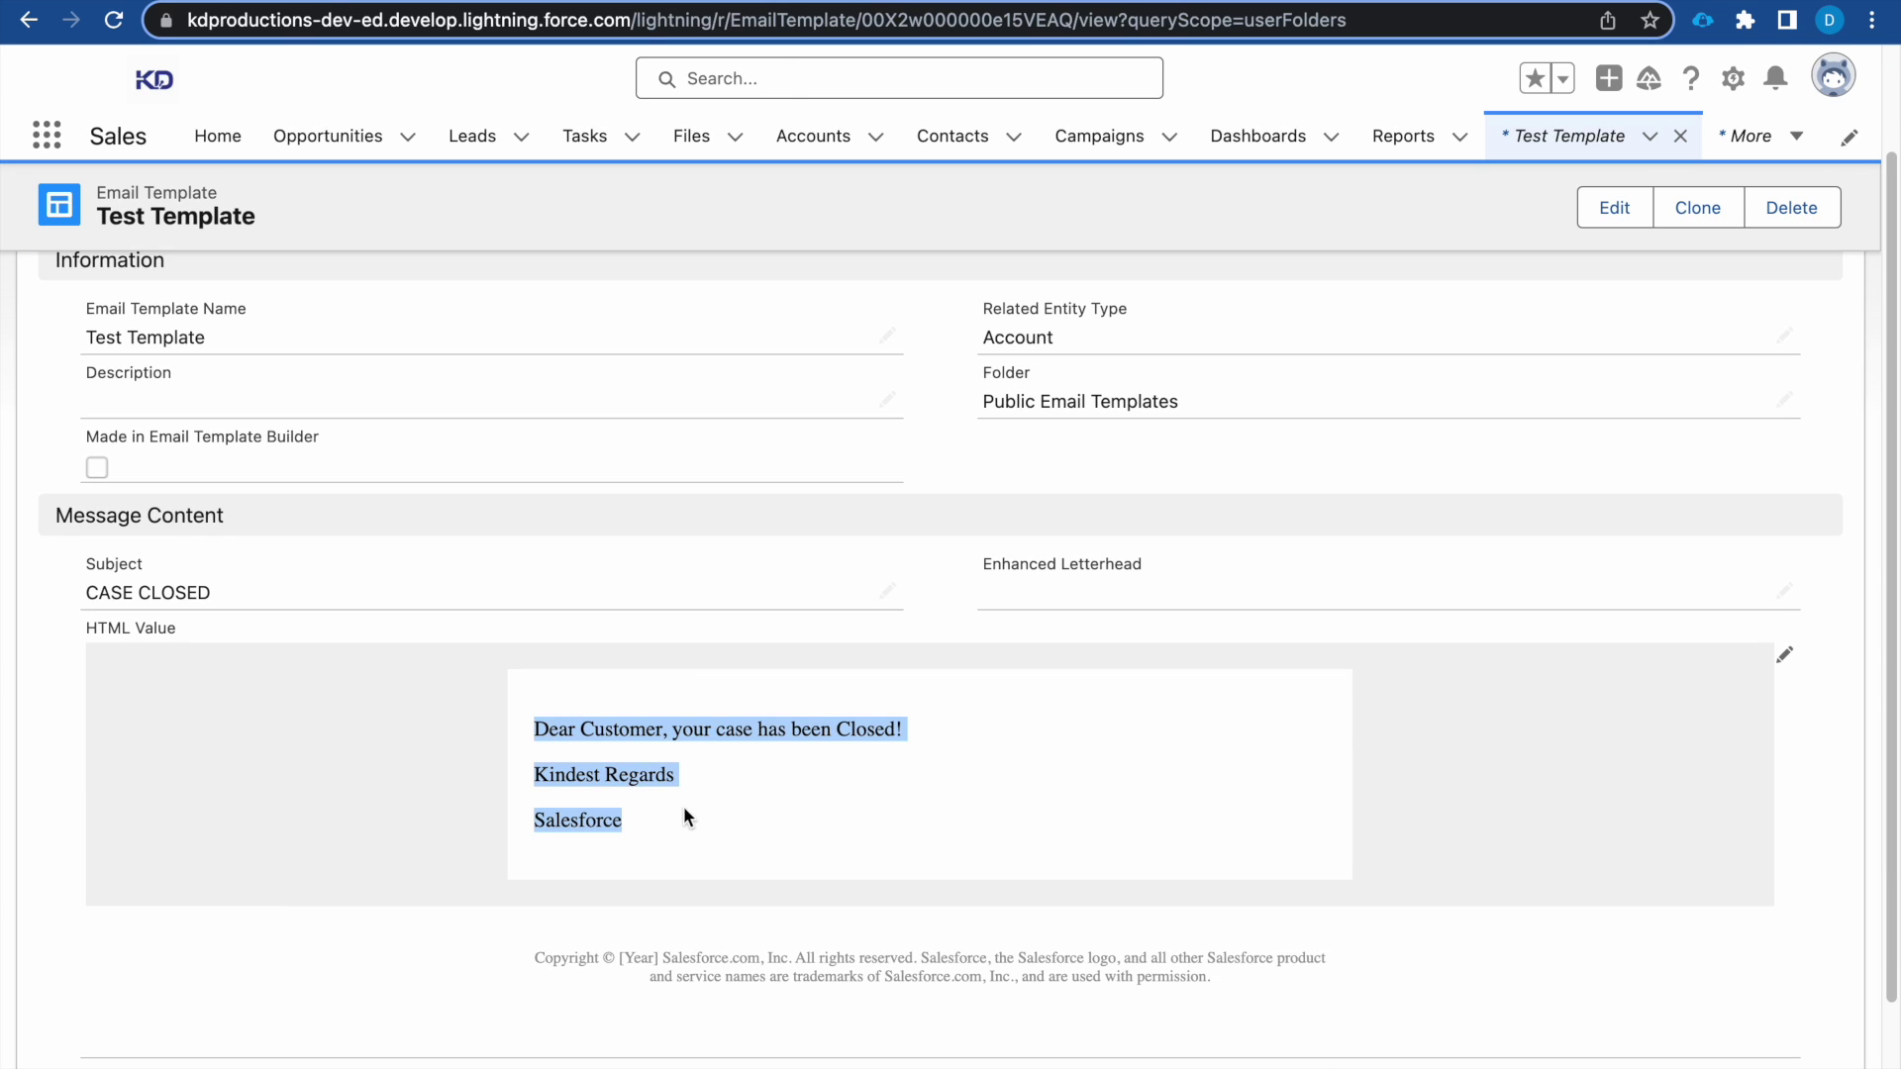
pyautogui.click(812, 822)
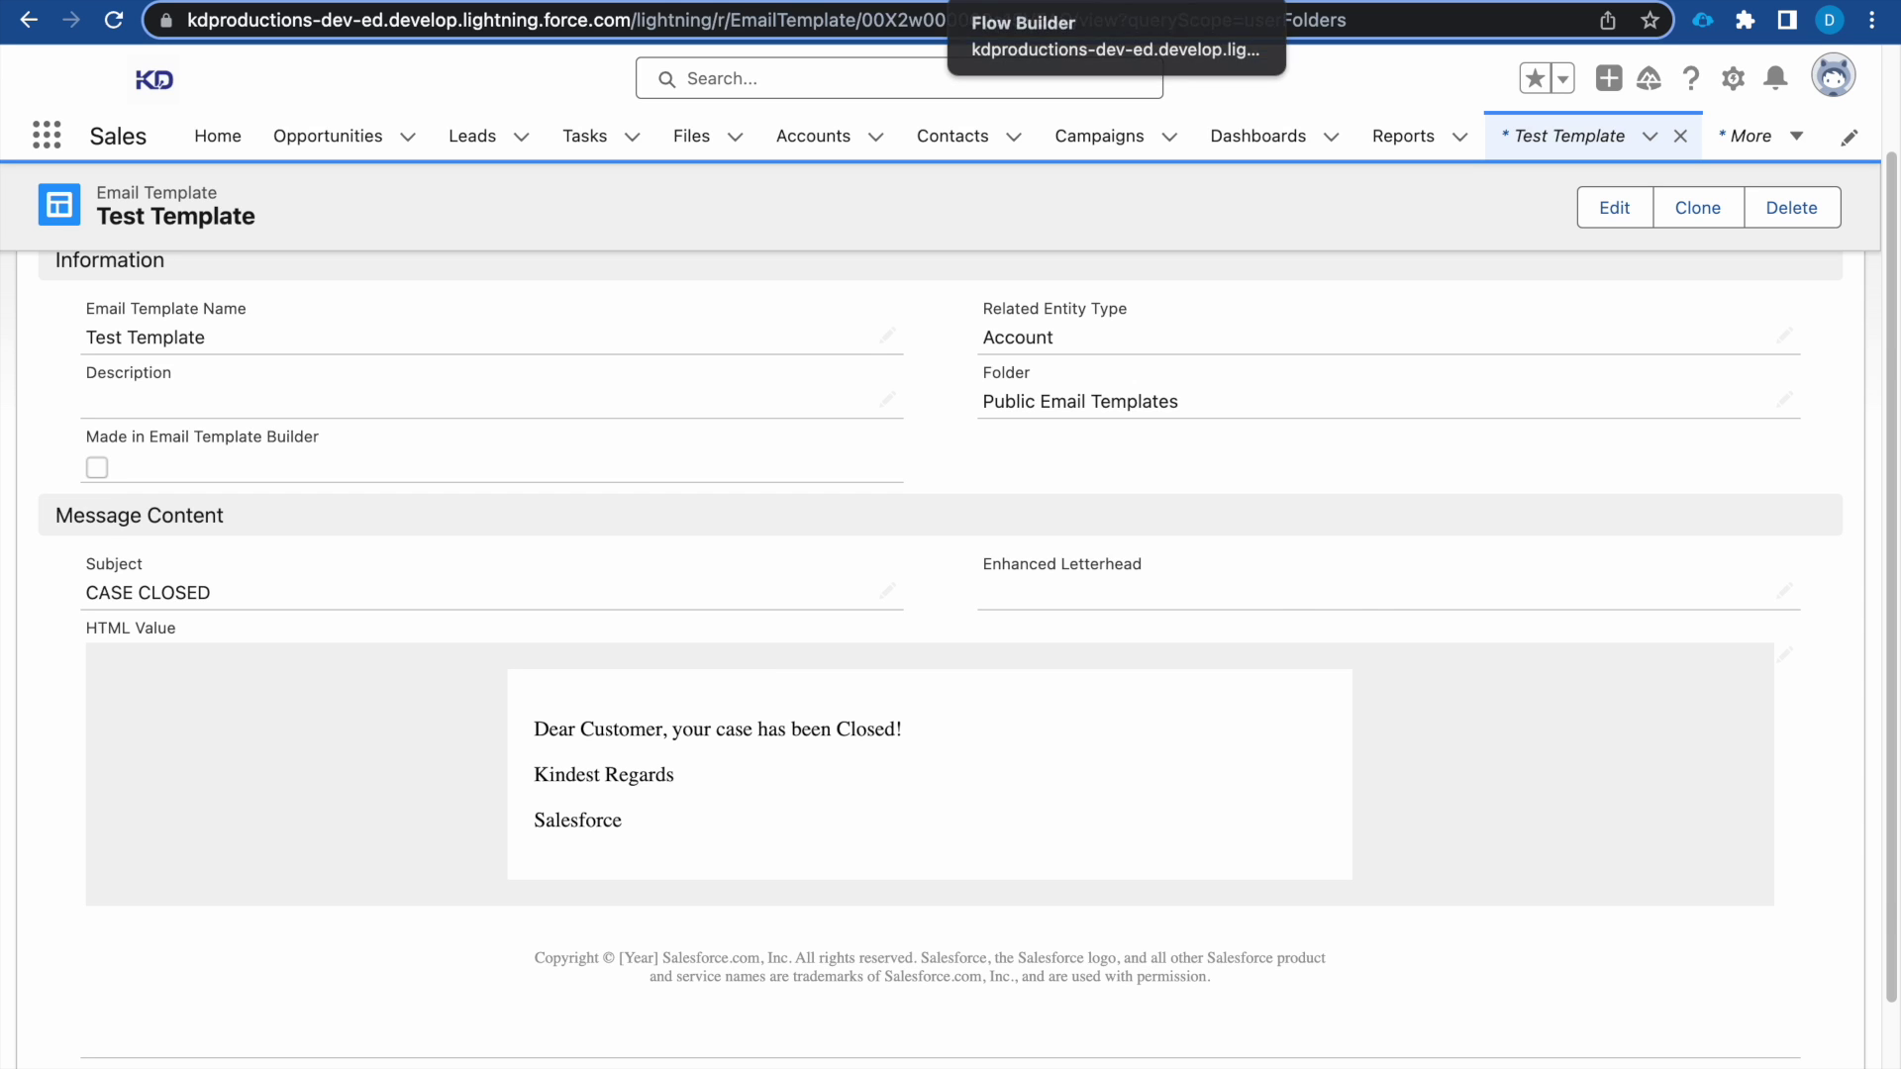
pyautogui.click(1050, 3)
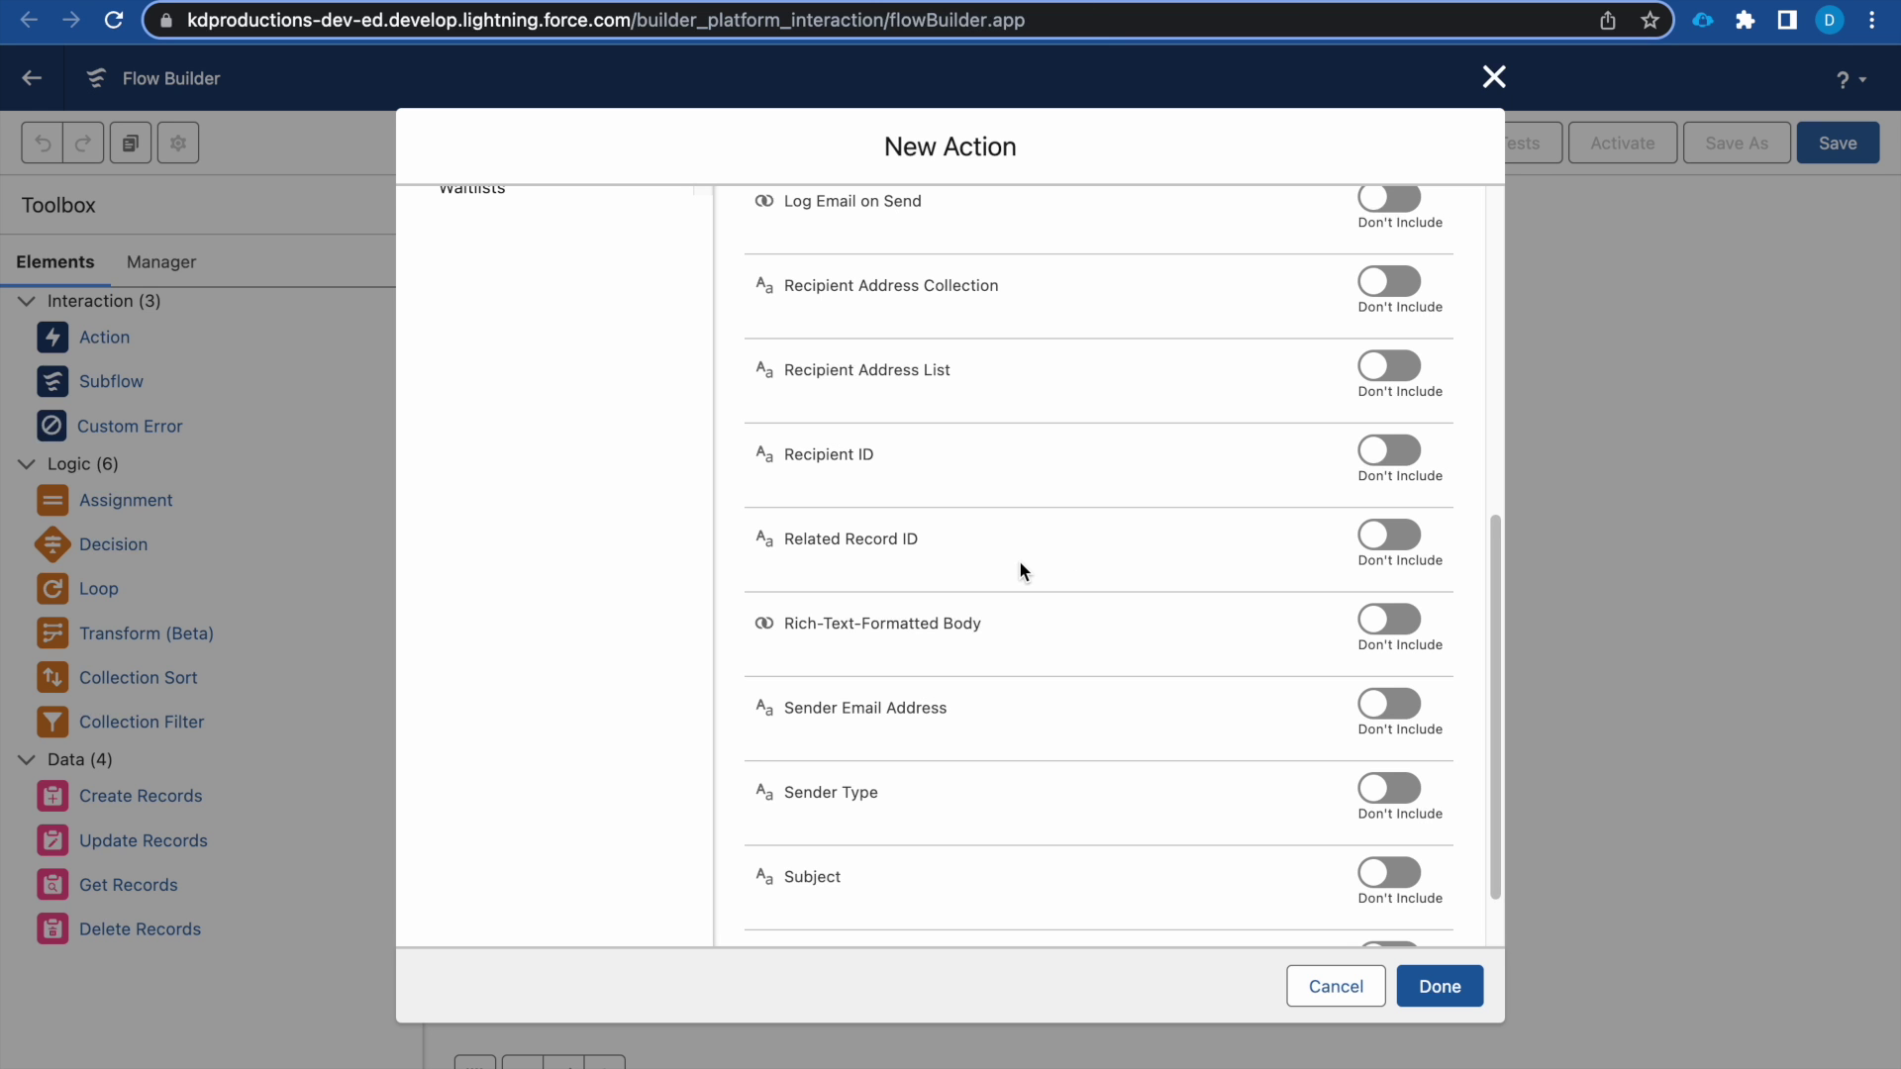
# - Include Recipient ID and set it to the case contact's Id, {!$Record.Contact.Id}
pyautogui.scroll(-2, 1089, 664)
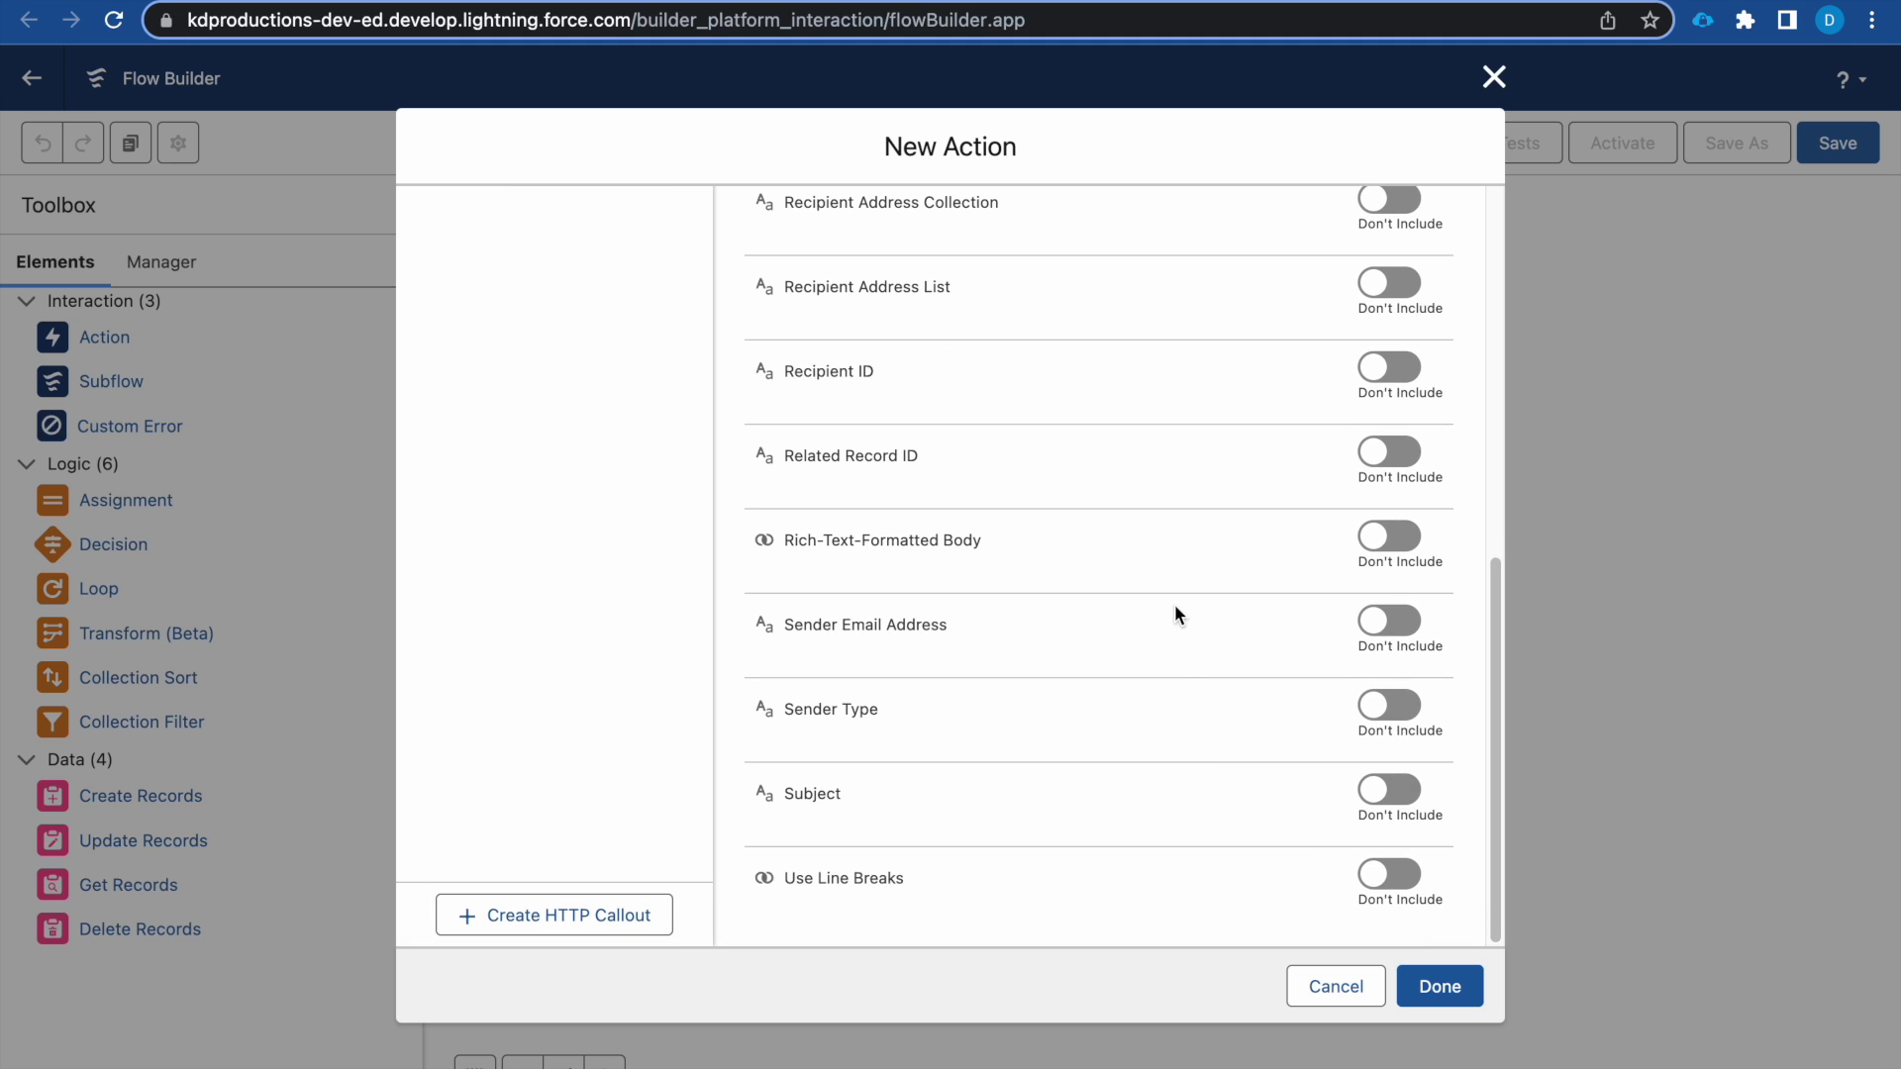
pyautogui.scroll(3, 1176, 611)
pyautogui.click(1372, 535)
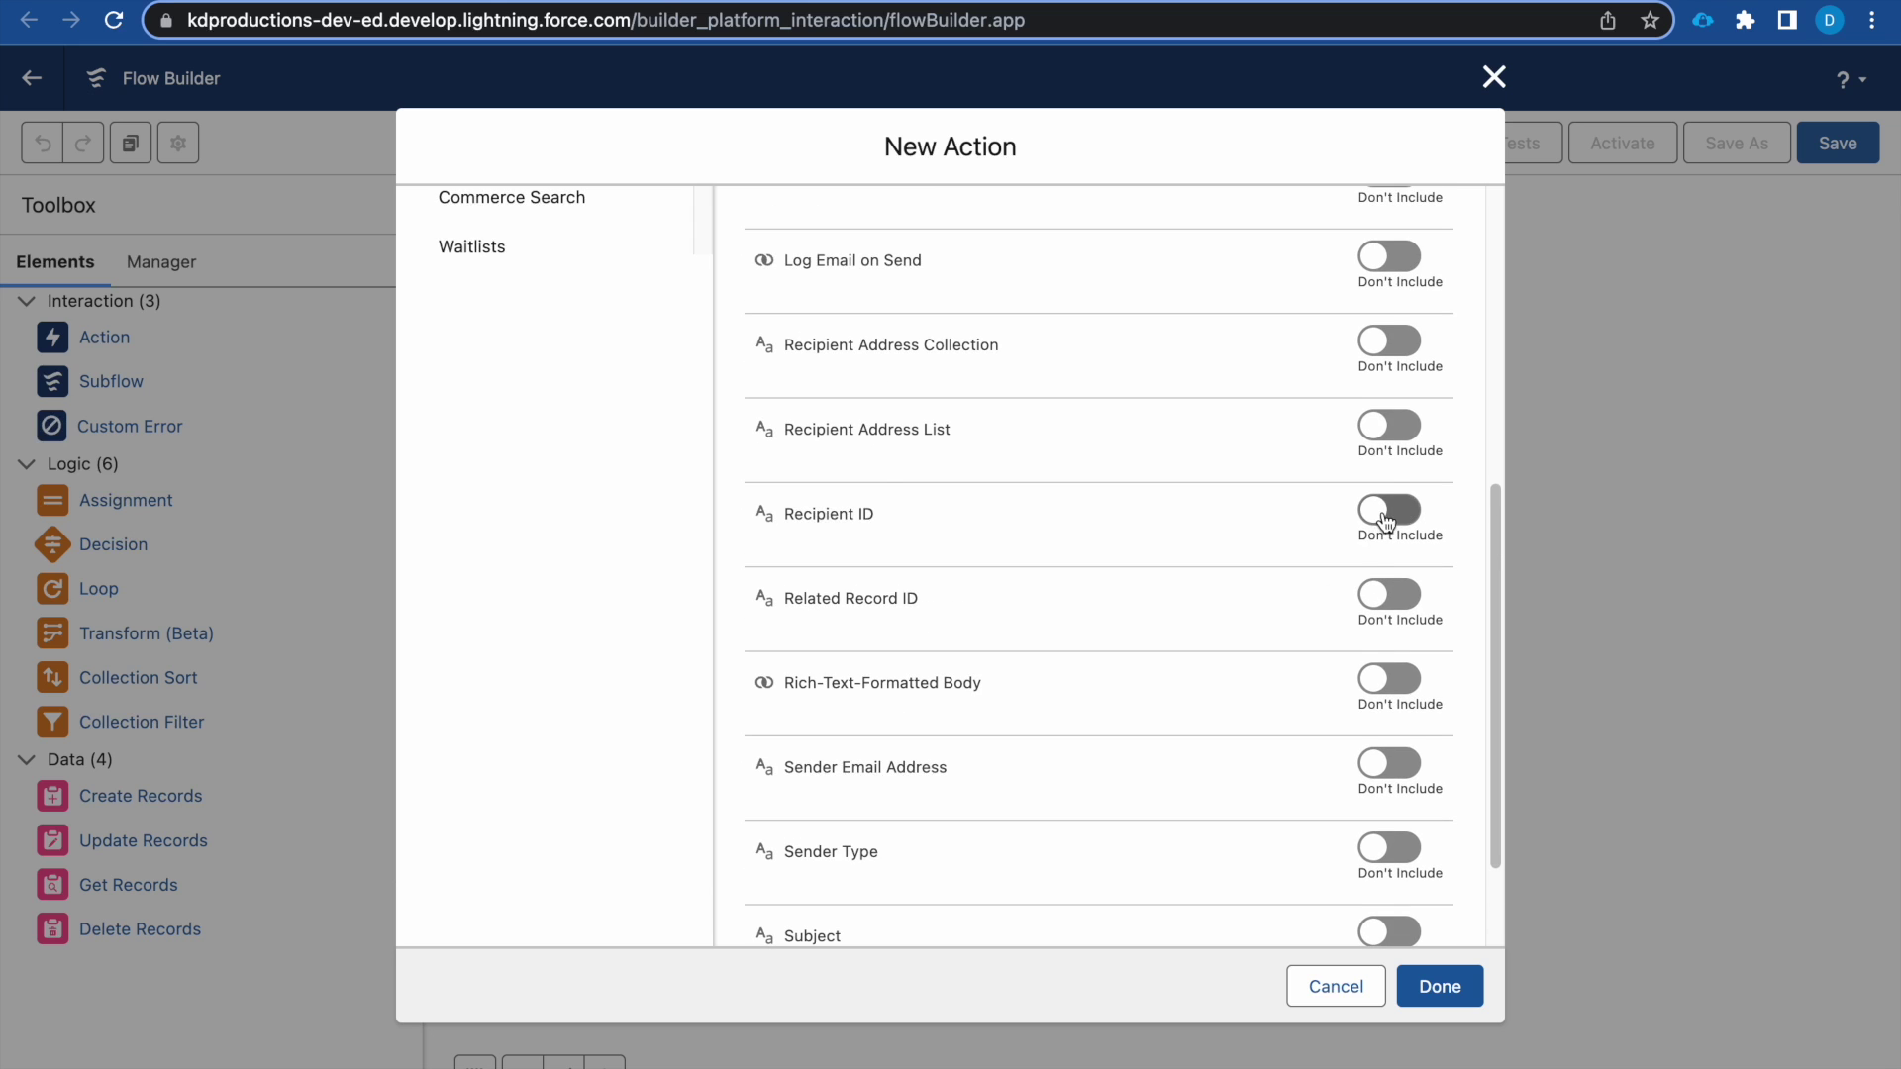
pyautogui.click(1078, 550)
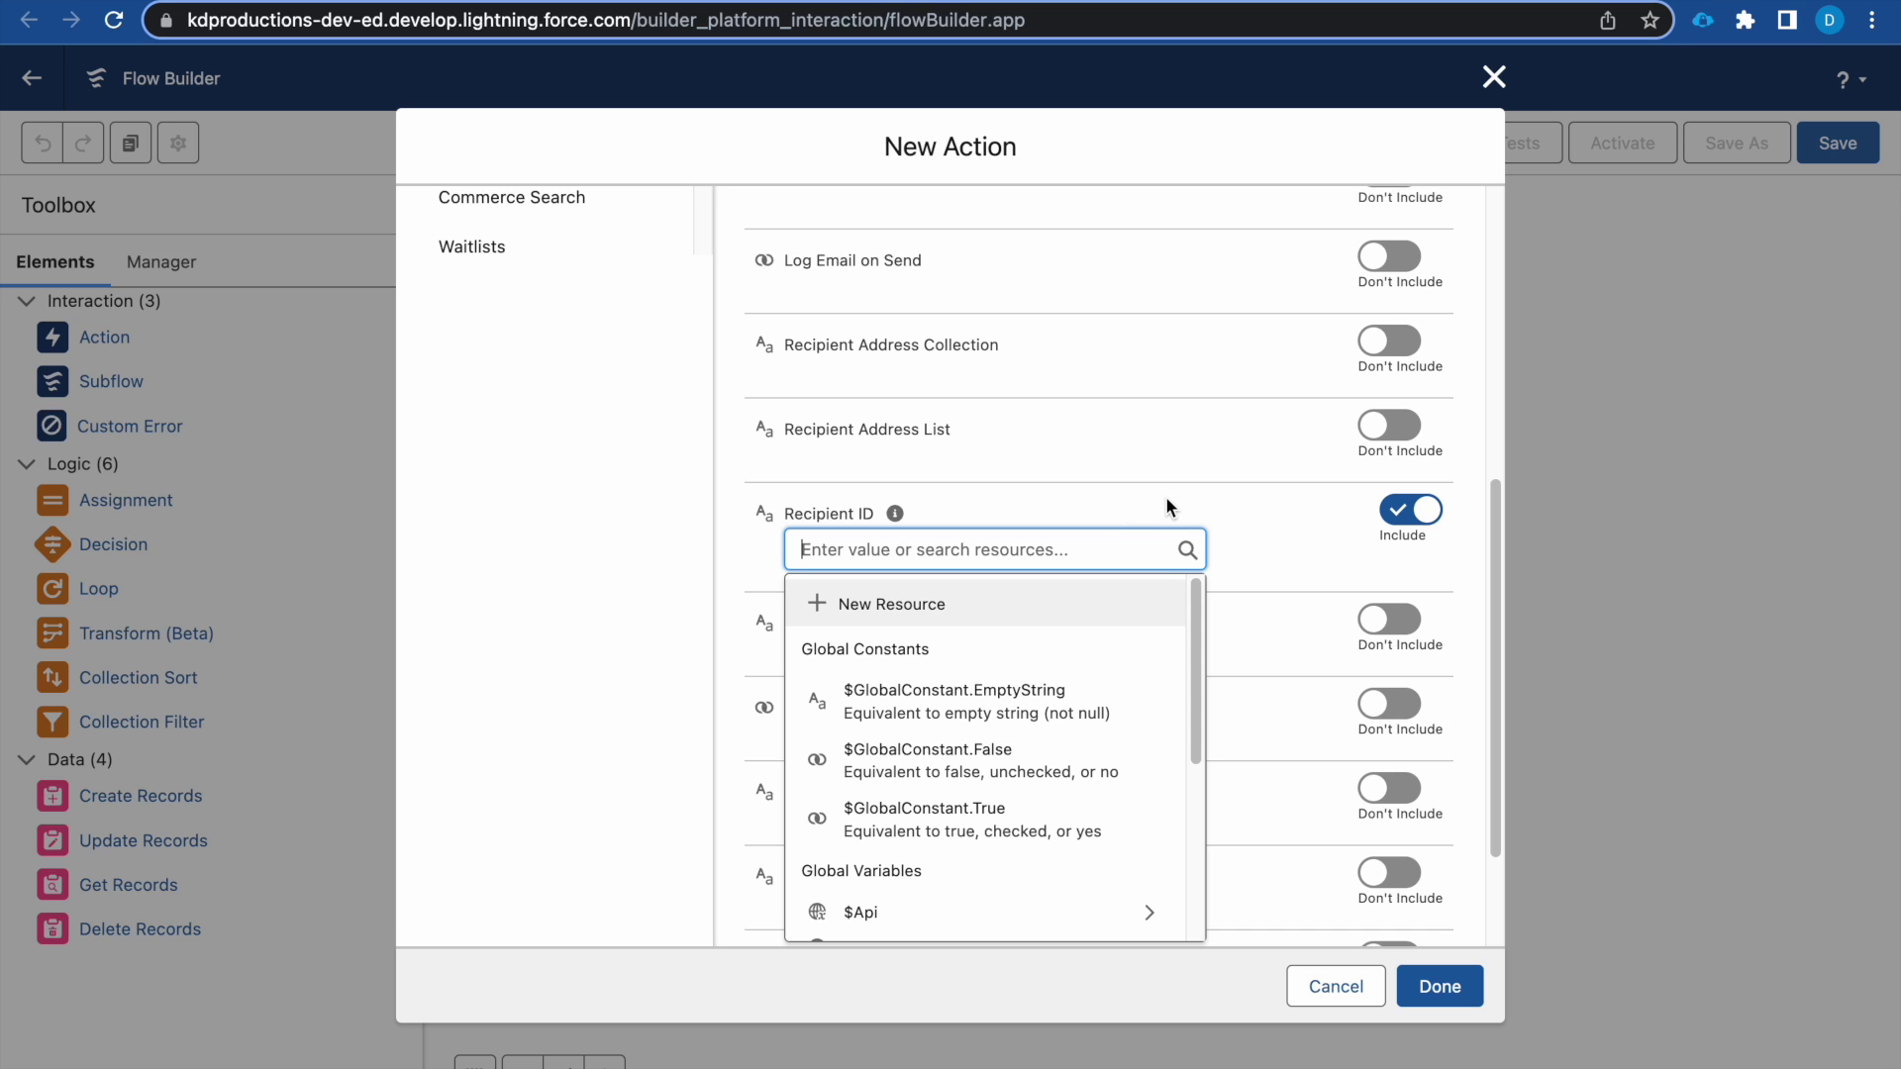
pyautogui.scroll(-5, 971, 693)
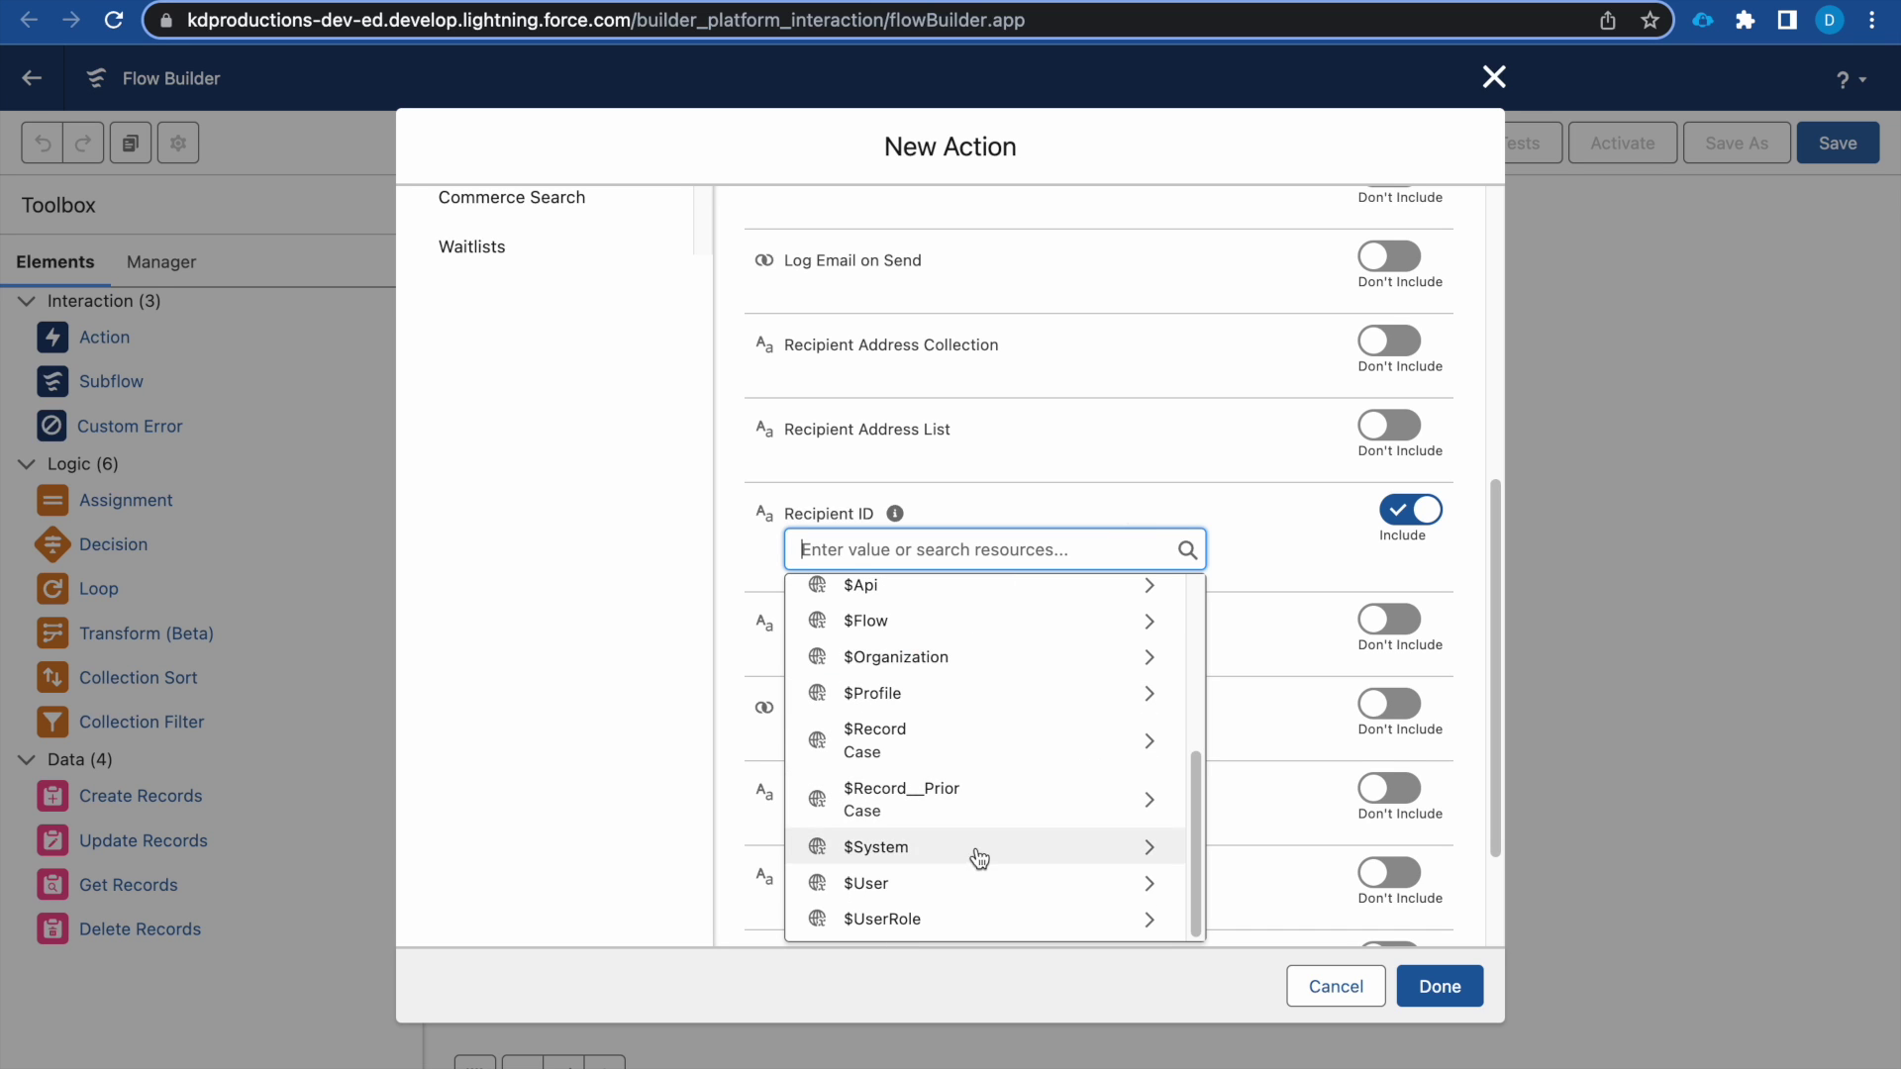
pyautogui.scroll(3, 975, 853)
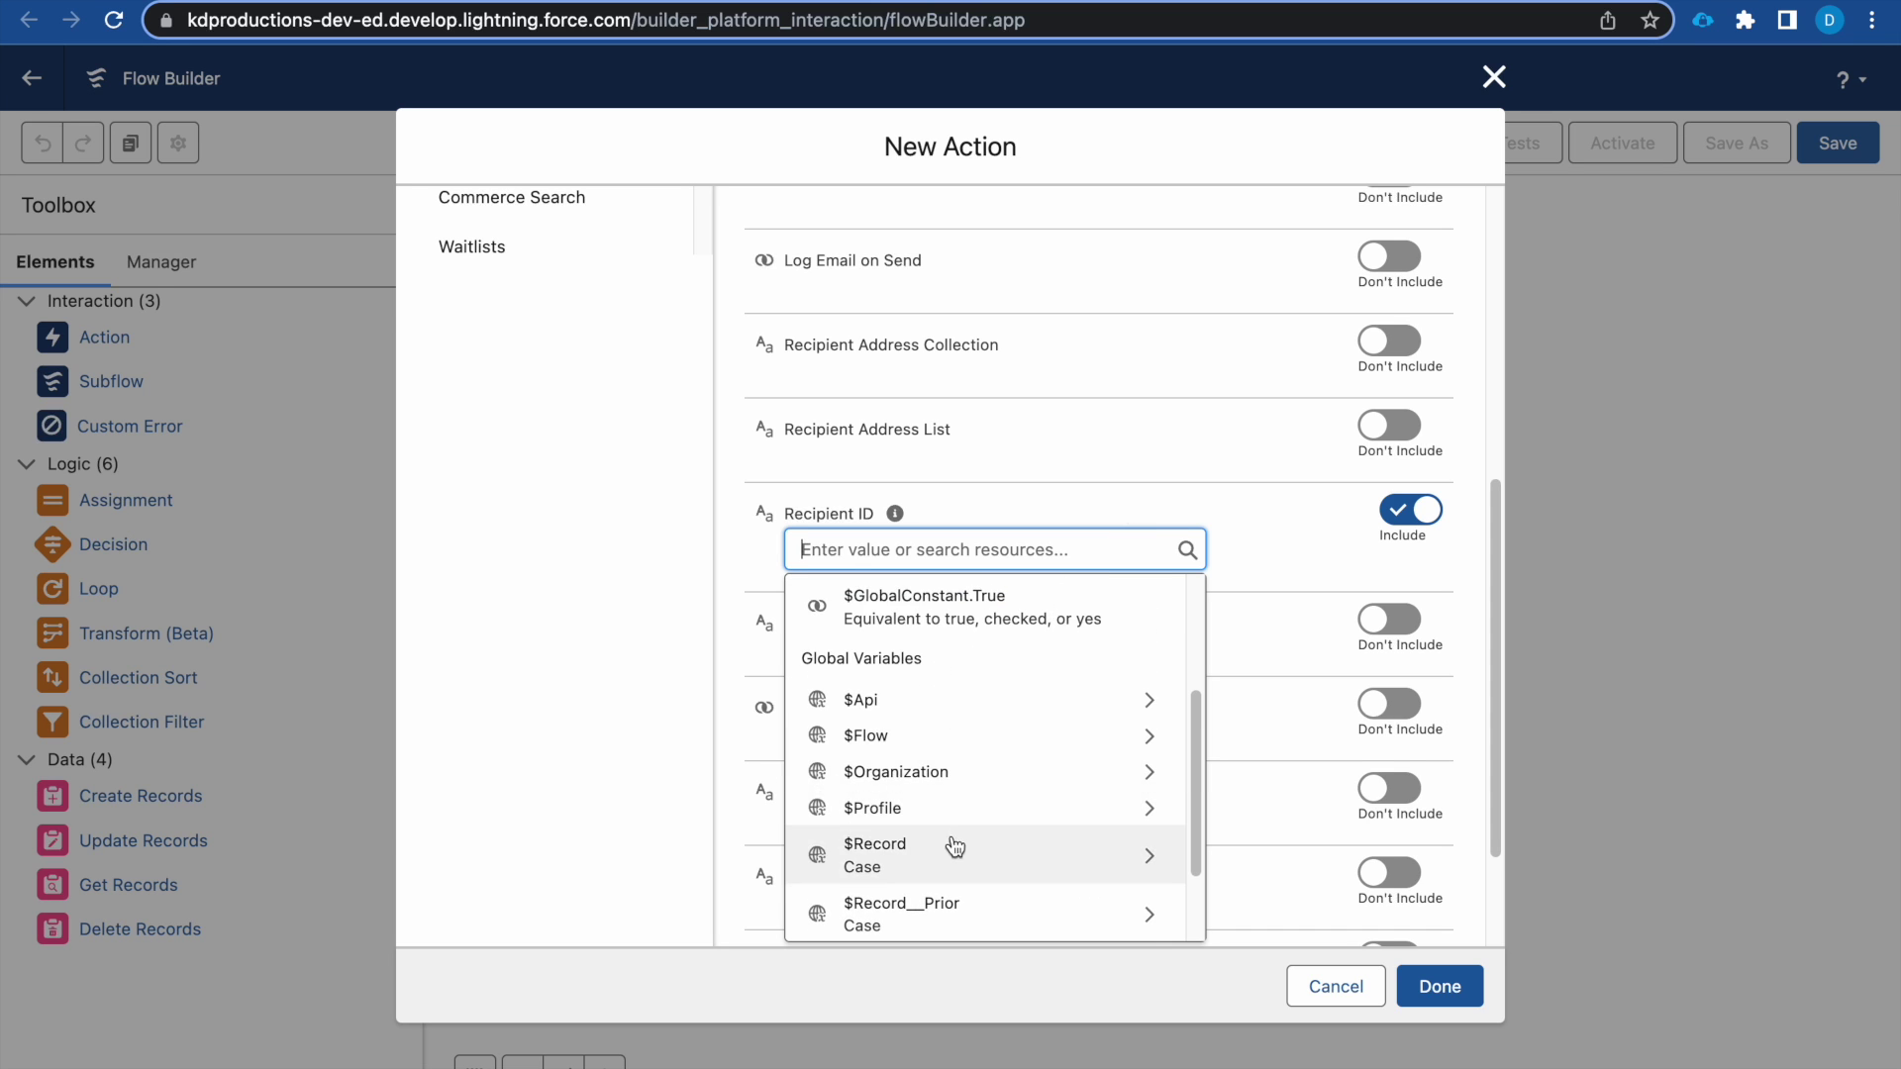
pyautogui.click(958, 852)
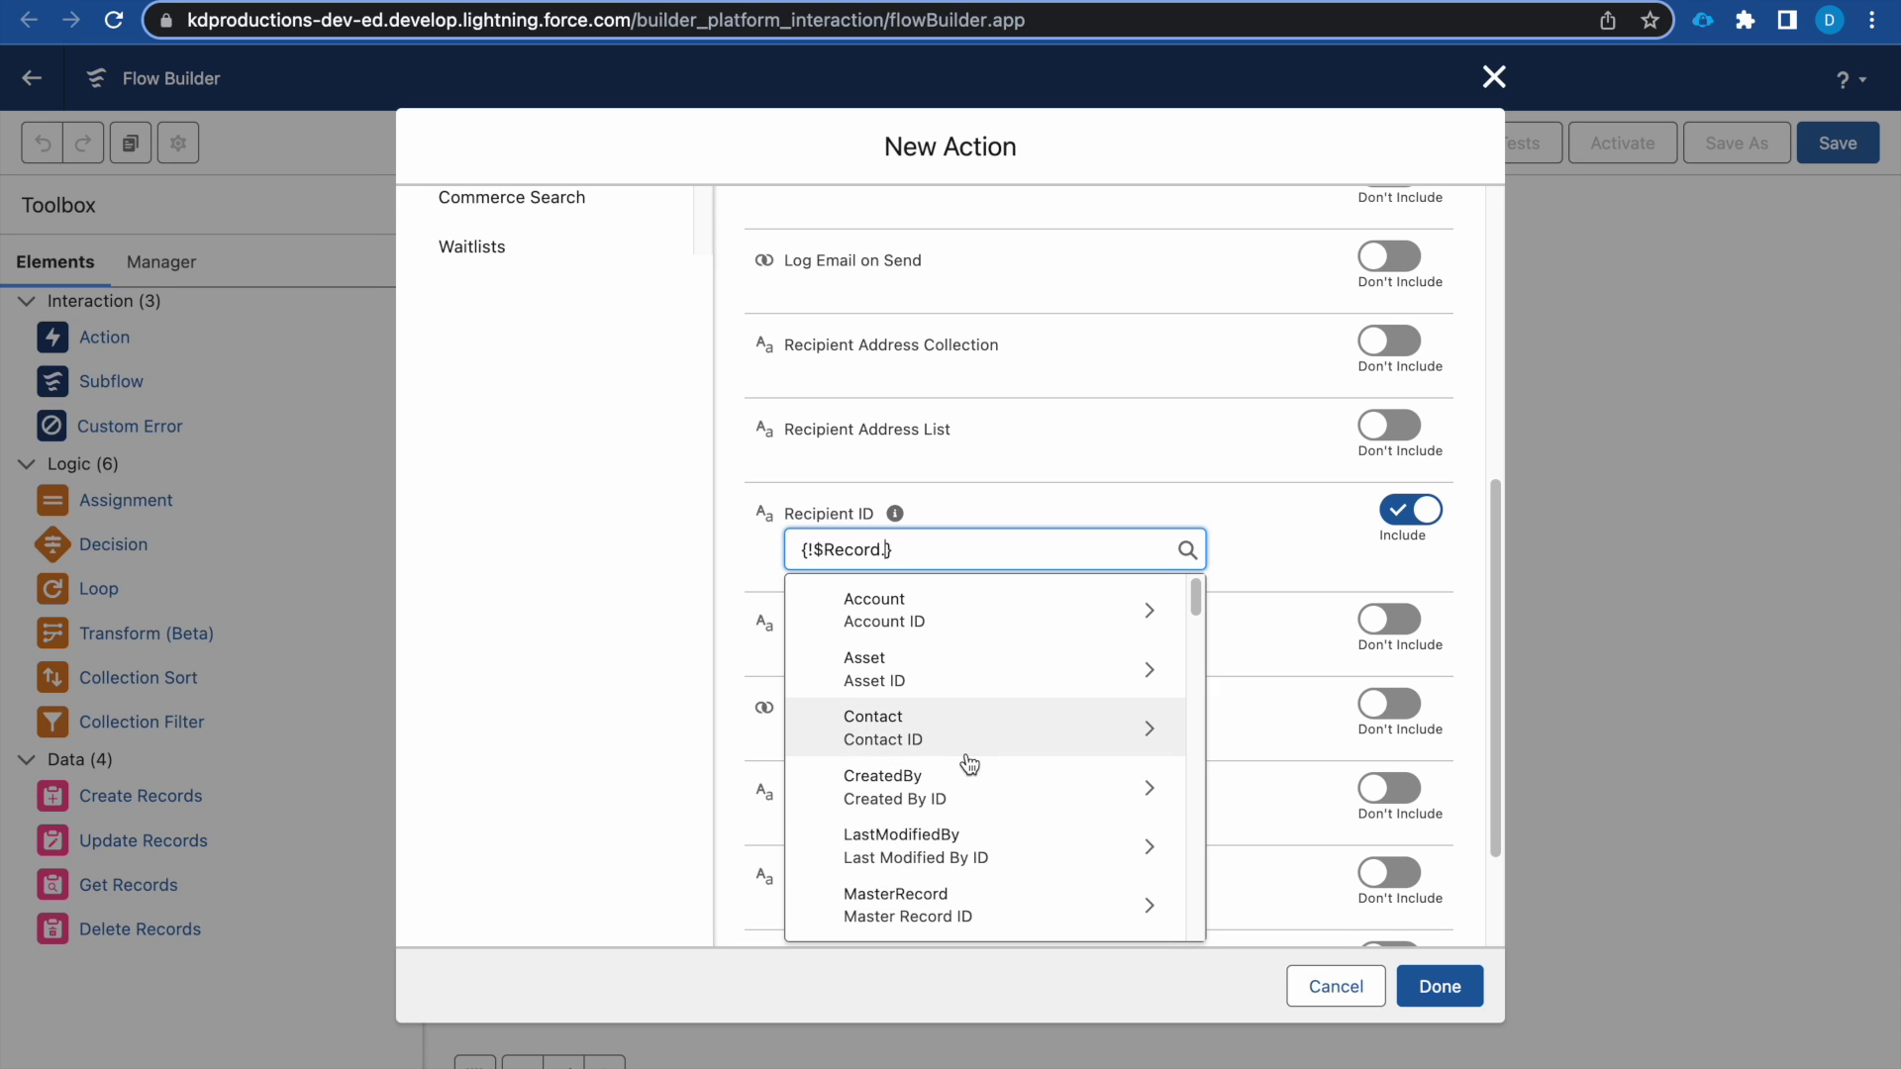
pyautogui.click(970, 763)
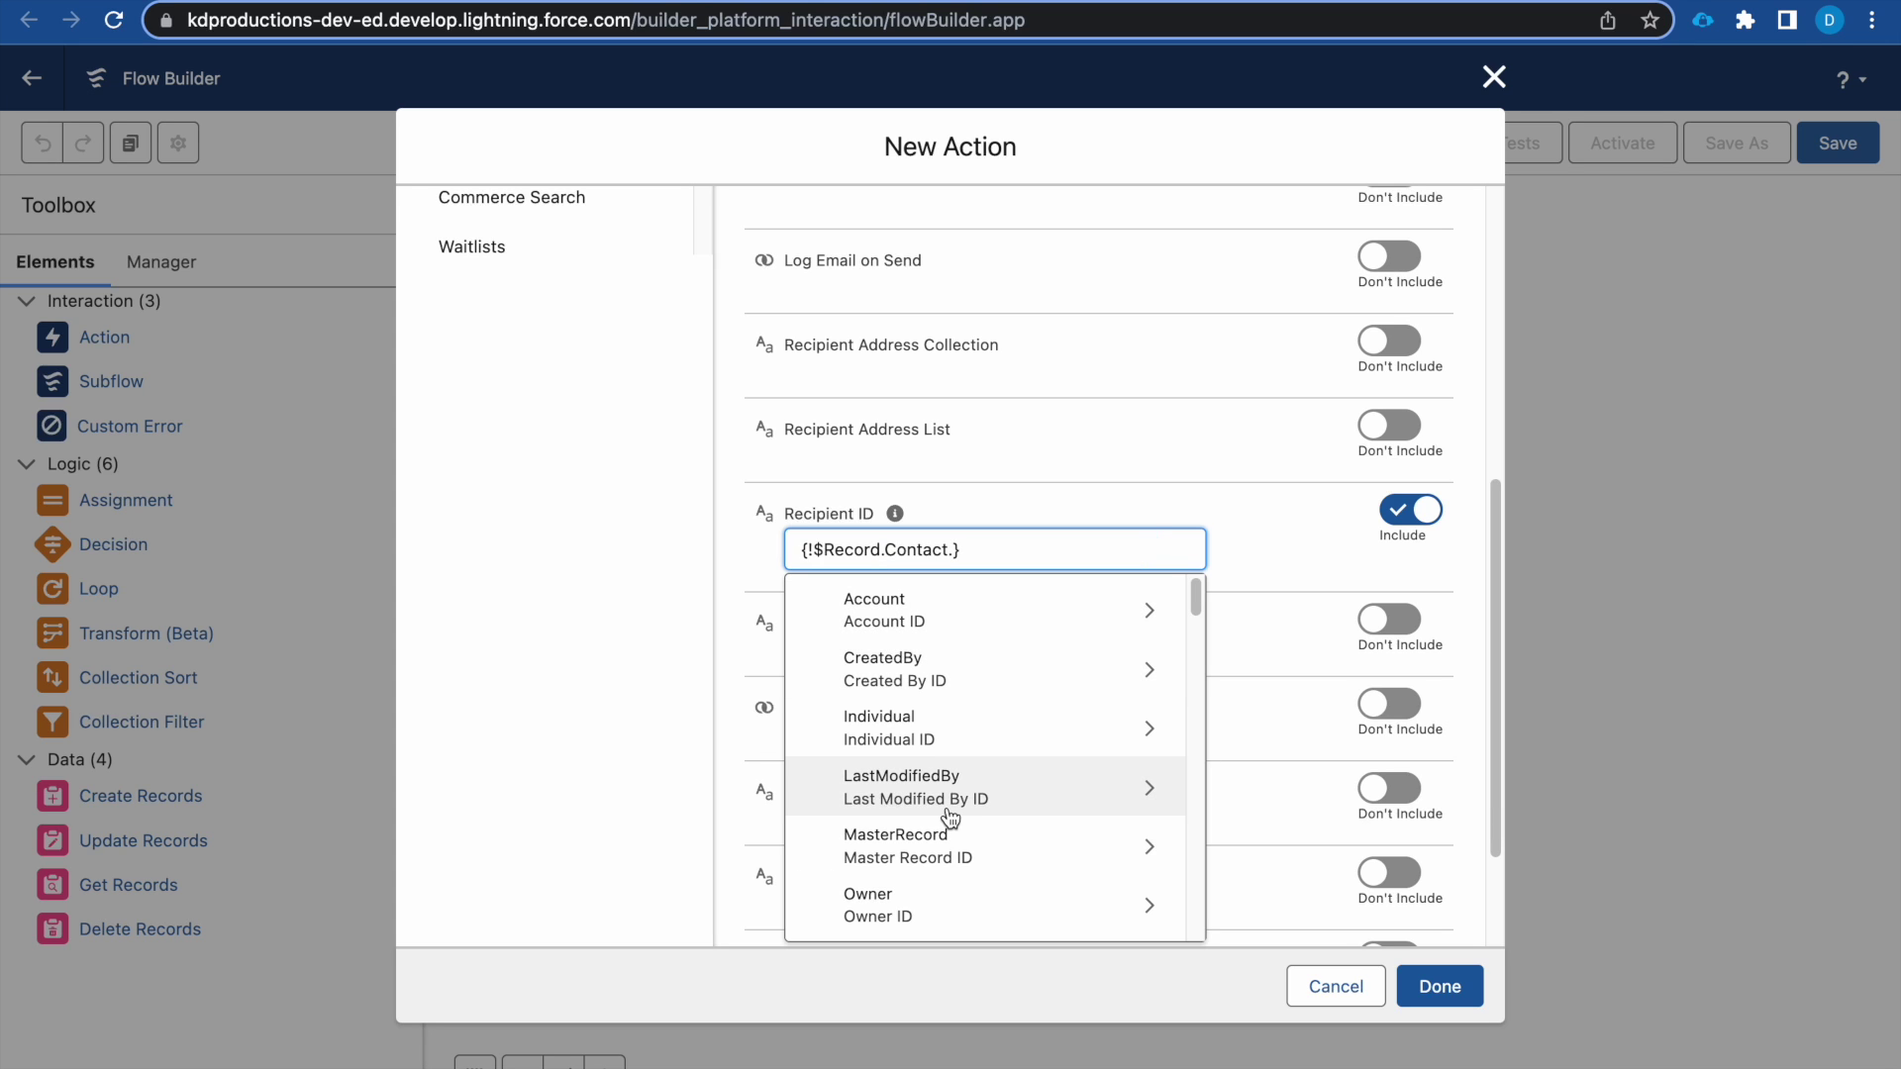
pyautogui.write('id')
pyautogui.scroll(-5, 985, 756)
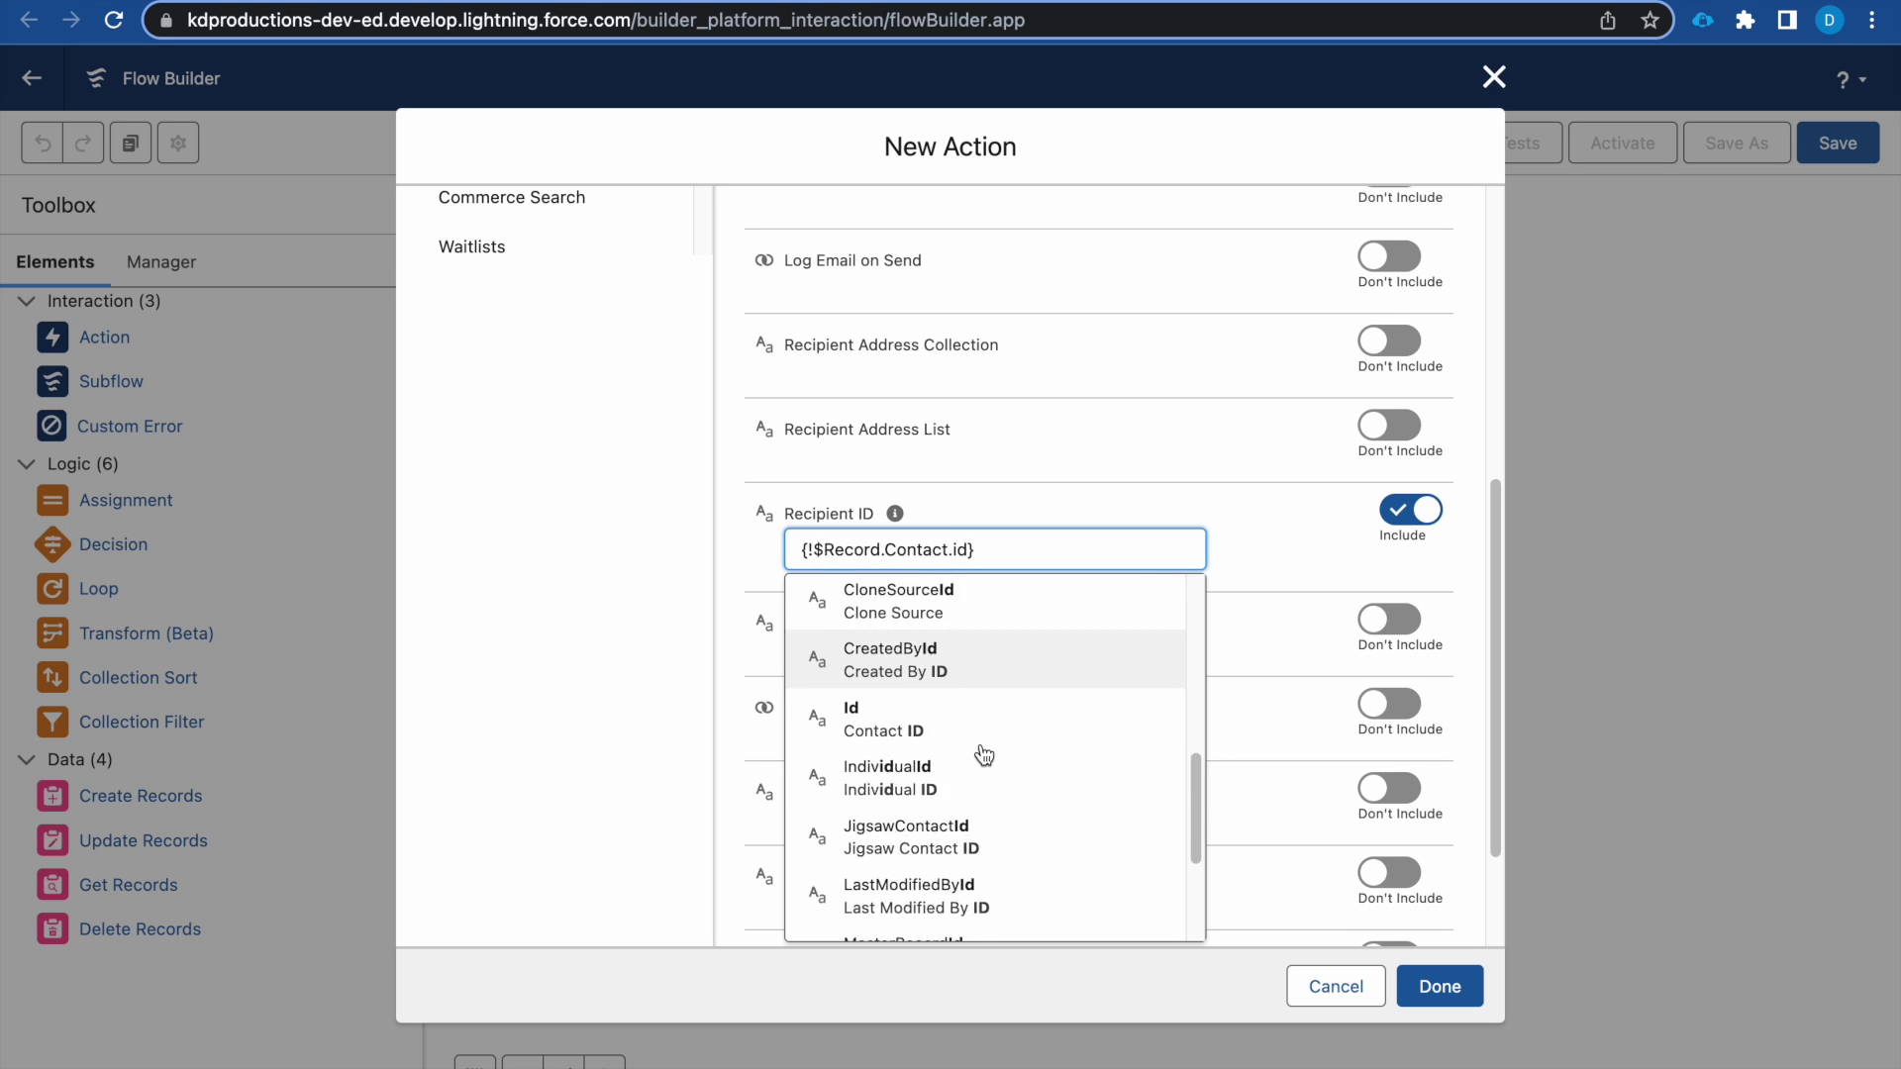
pyautogui.click(960, 655)
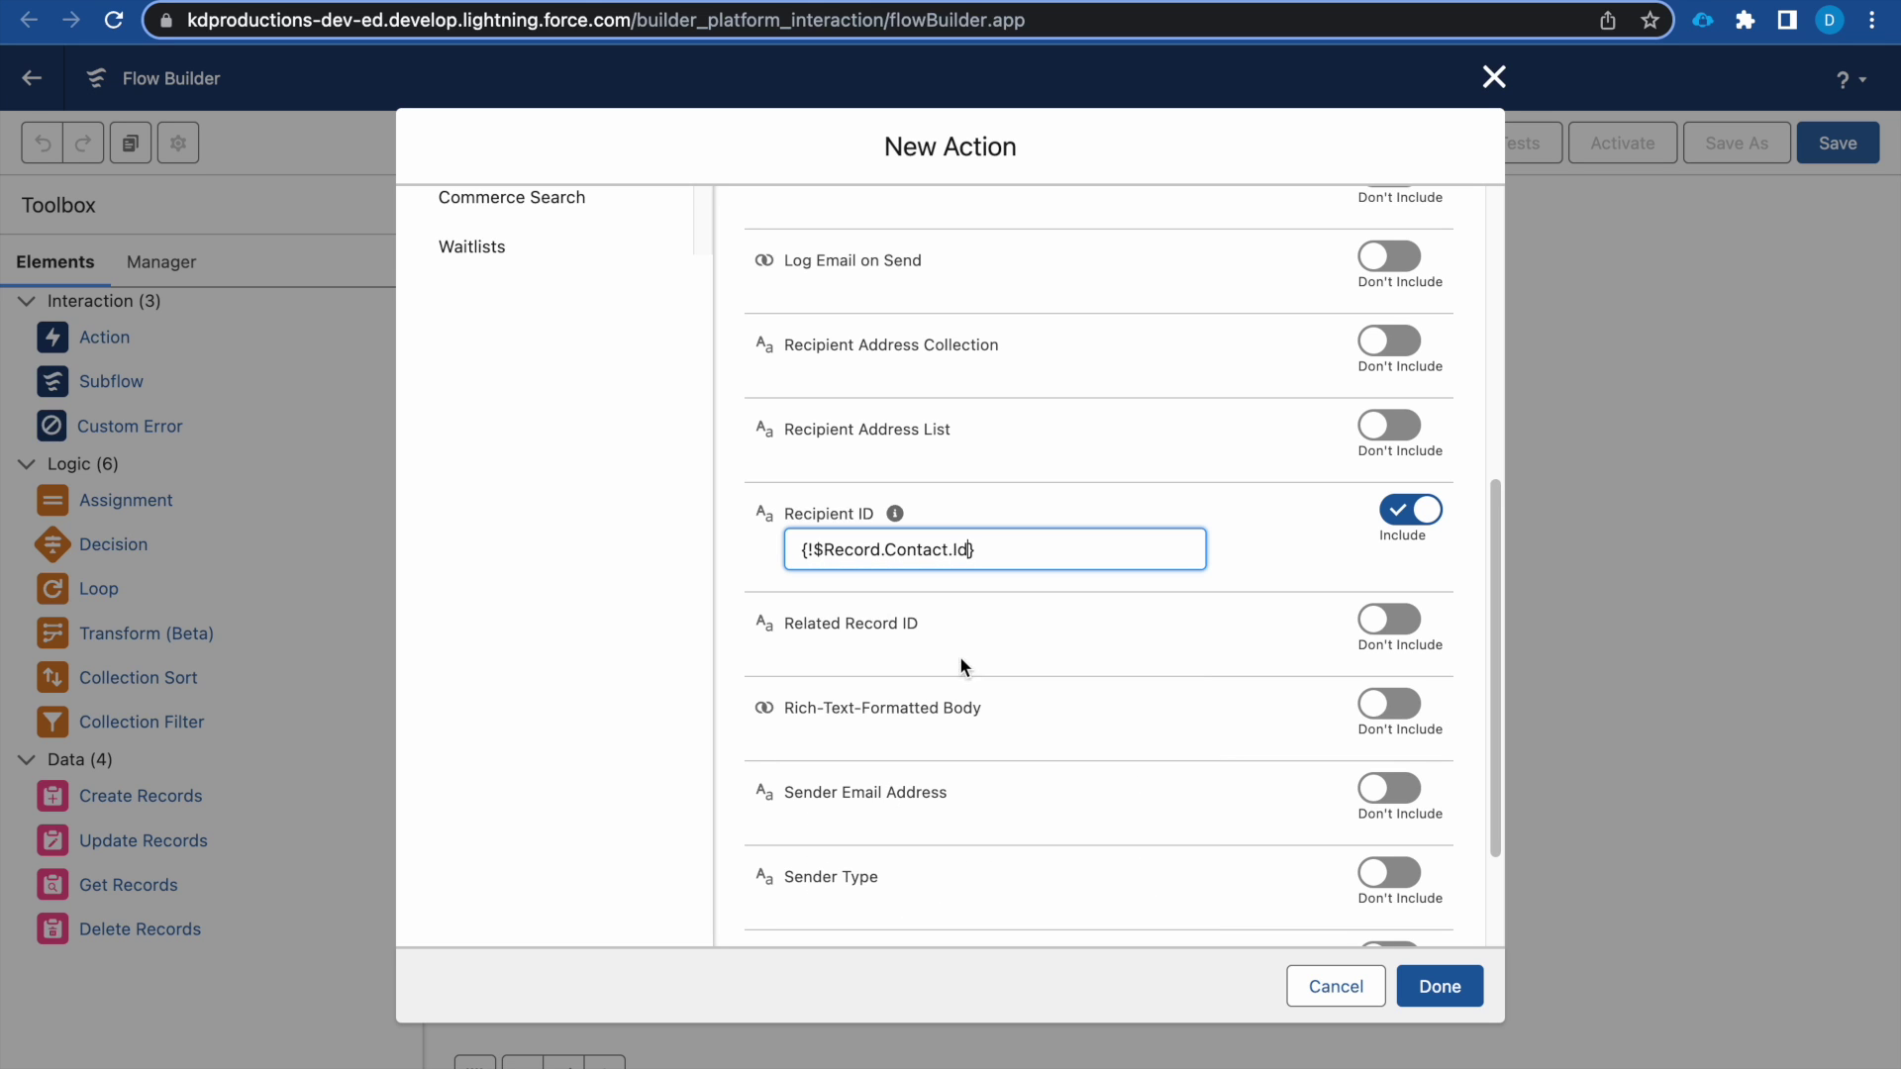
pyautogui.click(1232, 518)
pyautogui.scroll(1, 1088, 597)
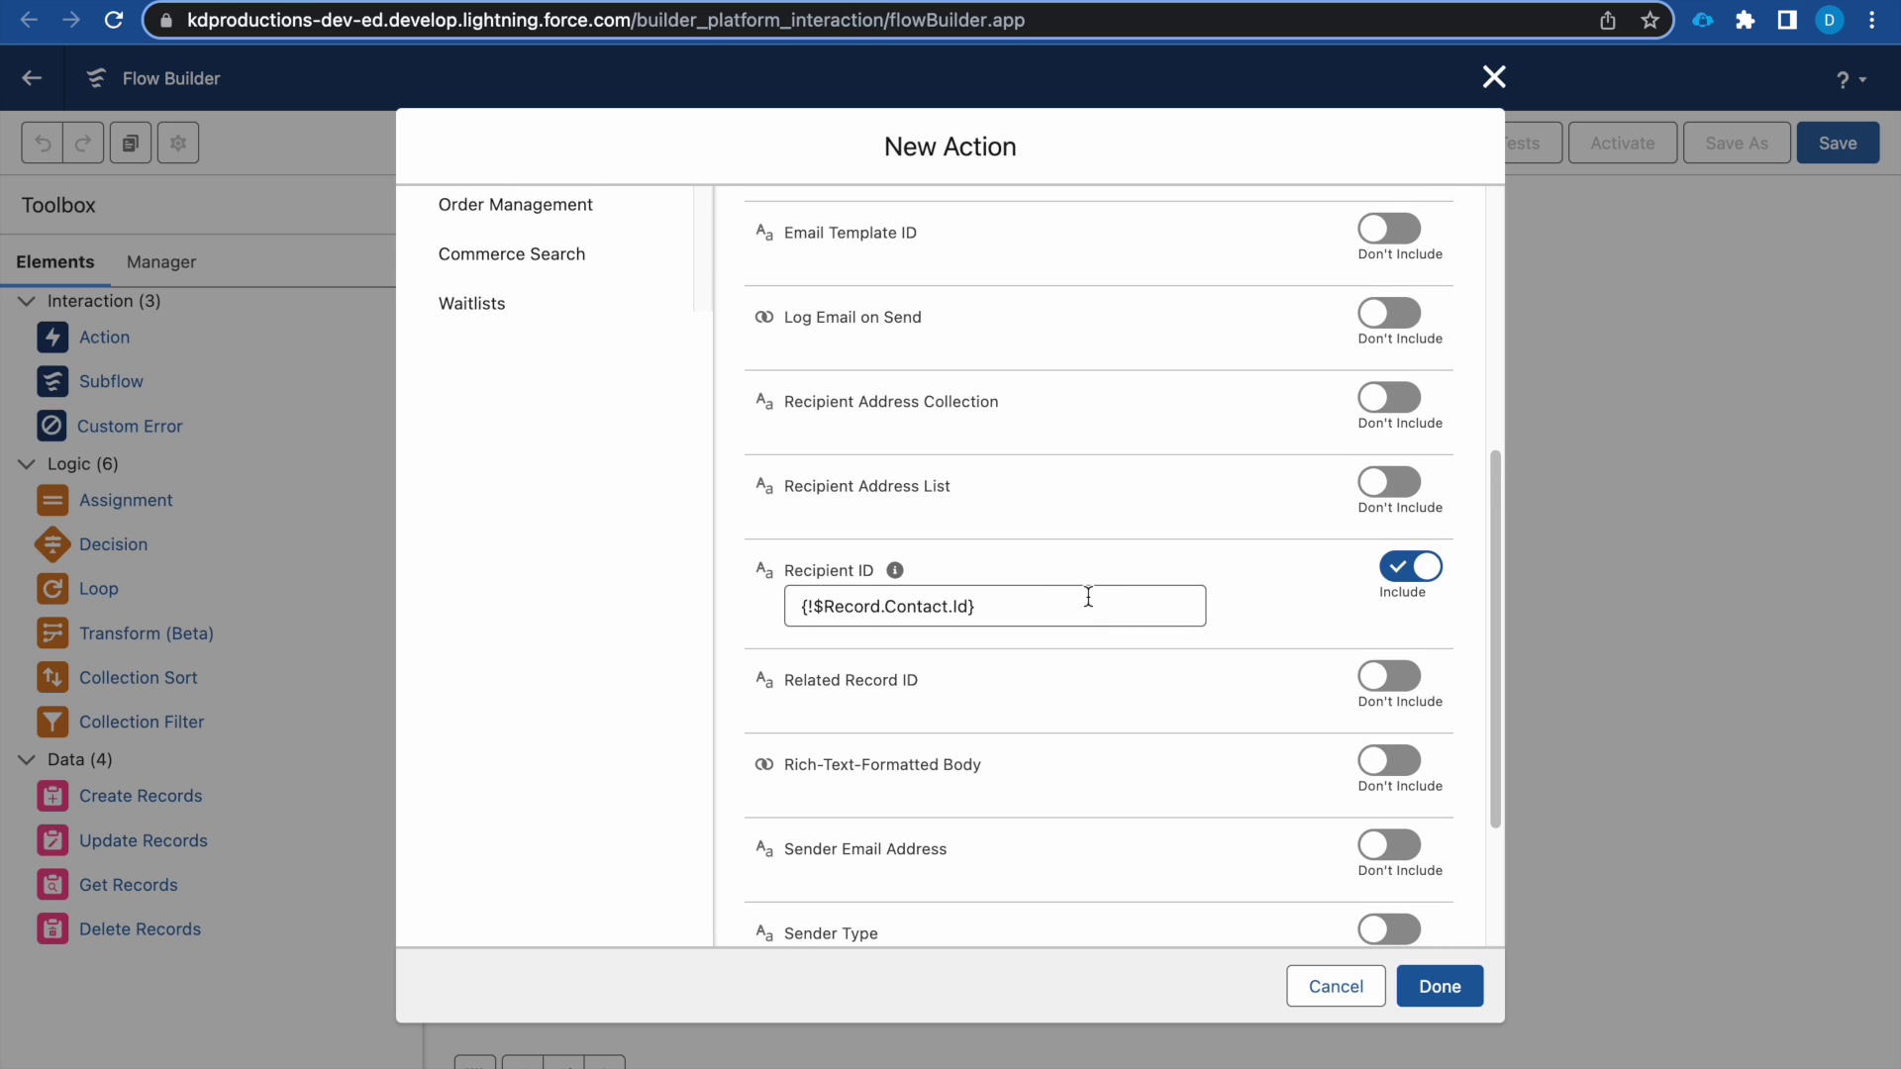
pyautogui.scroll(2, 1087, 597)
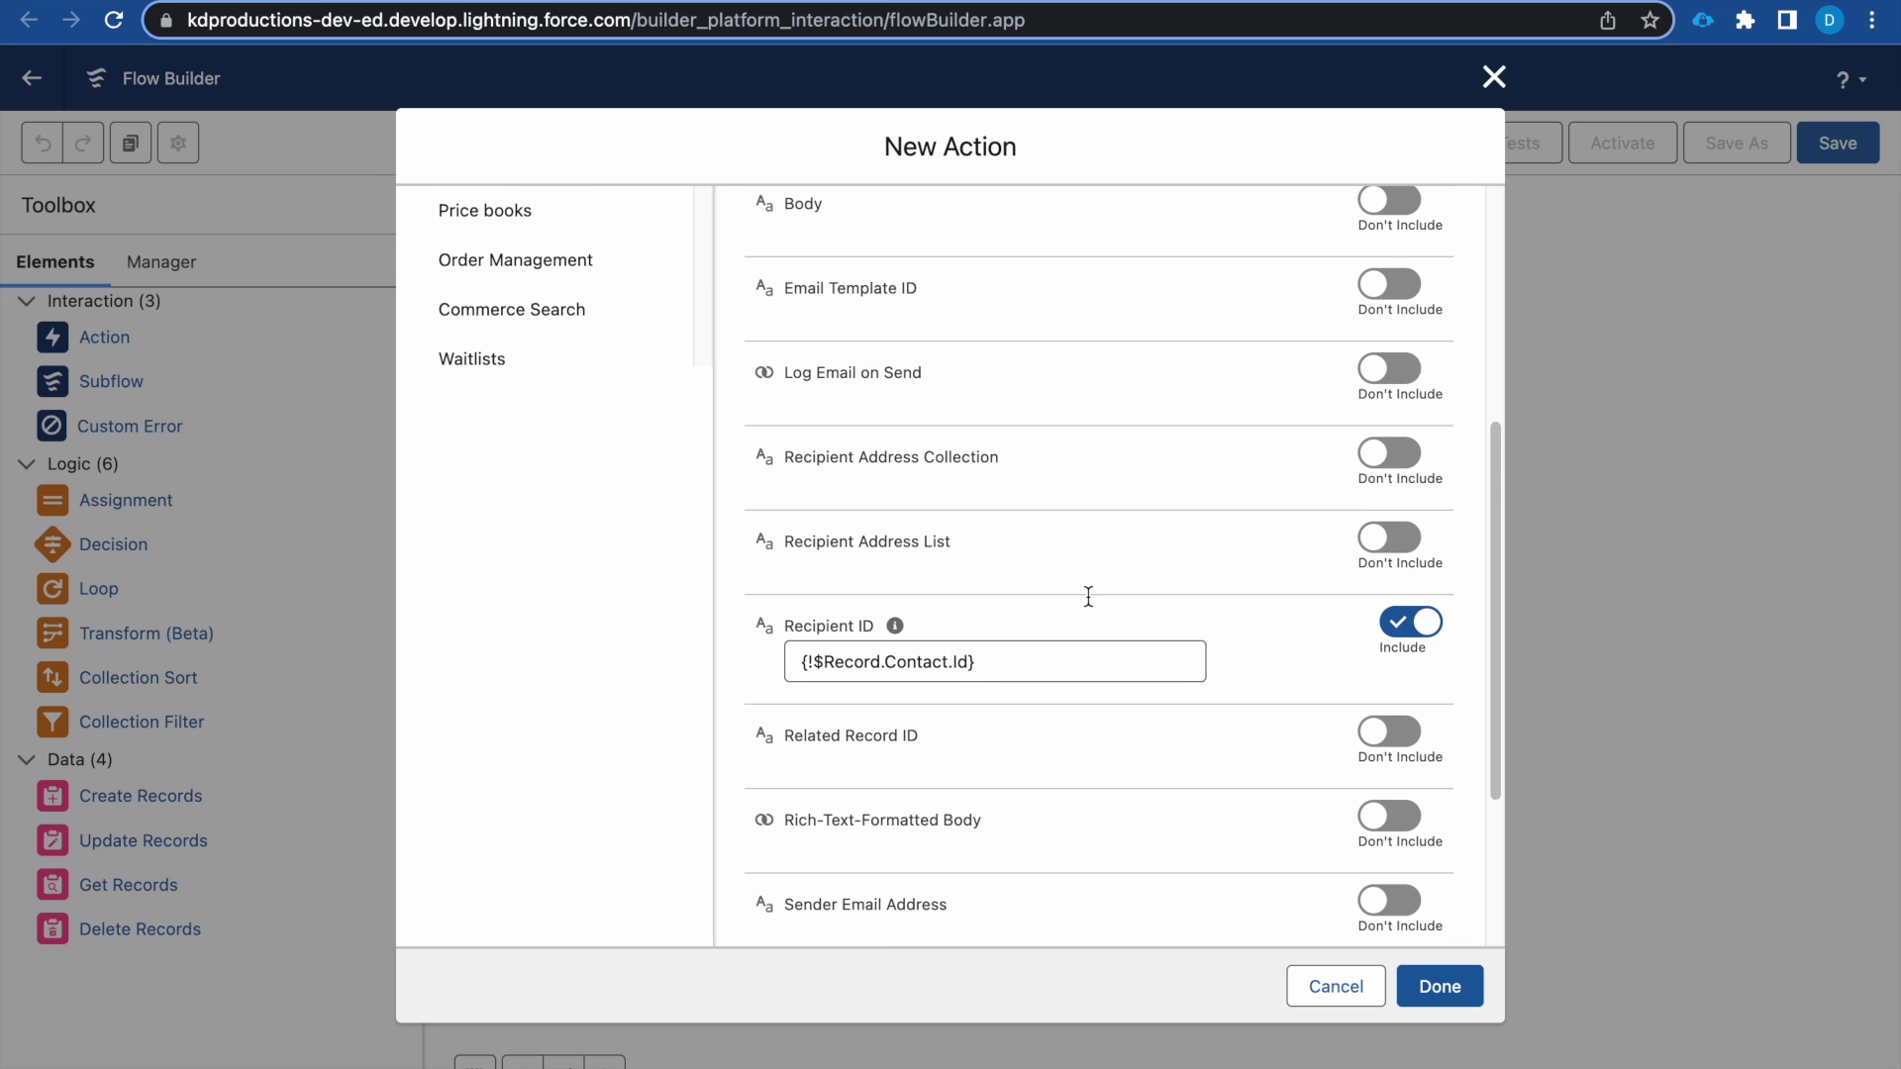
pyautogui.scroll(1, 1088, 598)
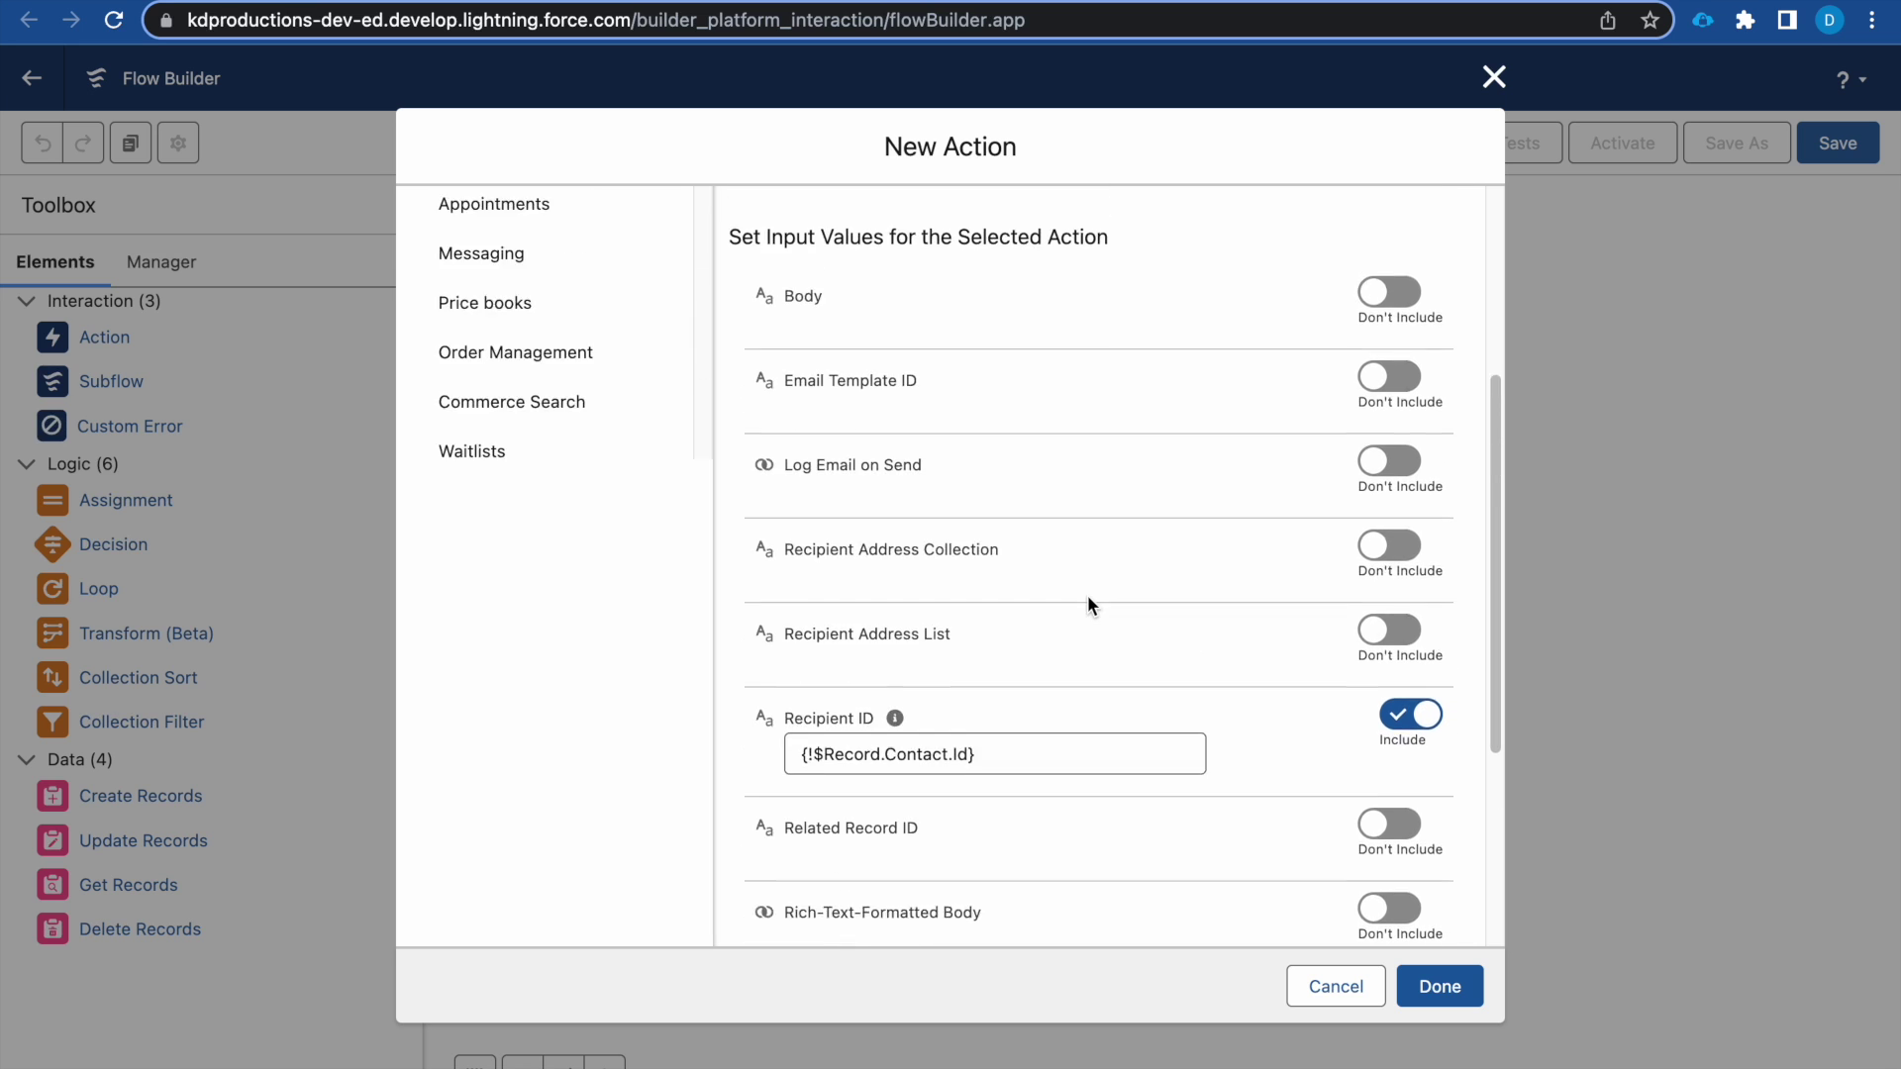
pyautogui.scroll(4, 1088, 597)
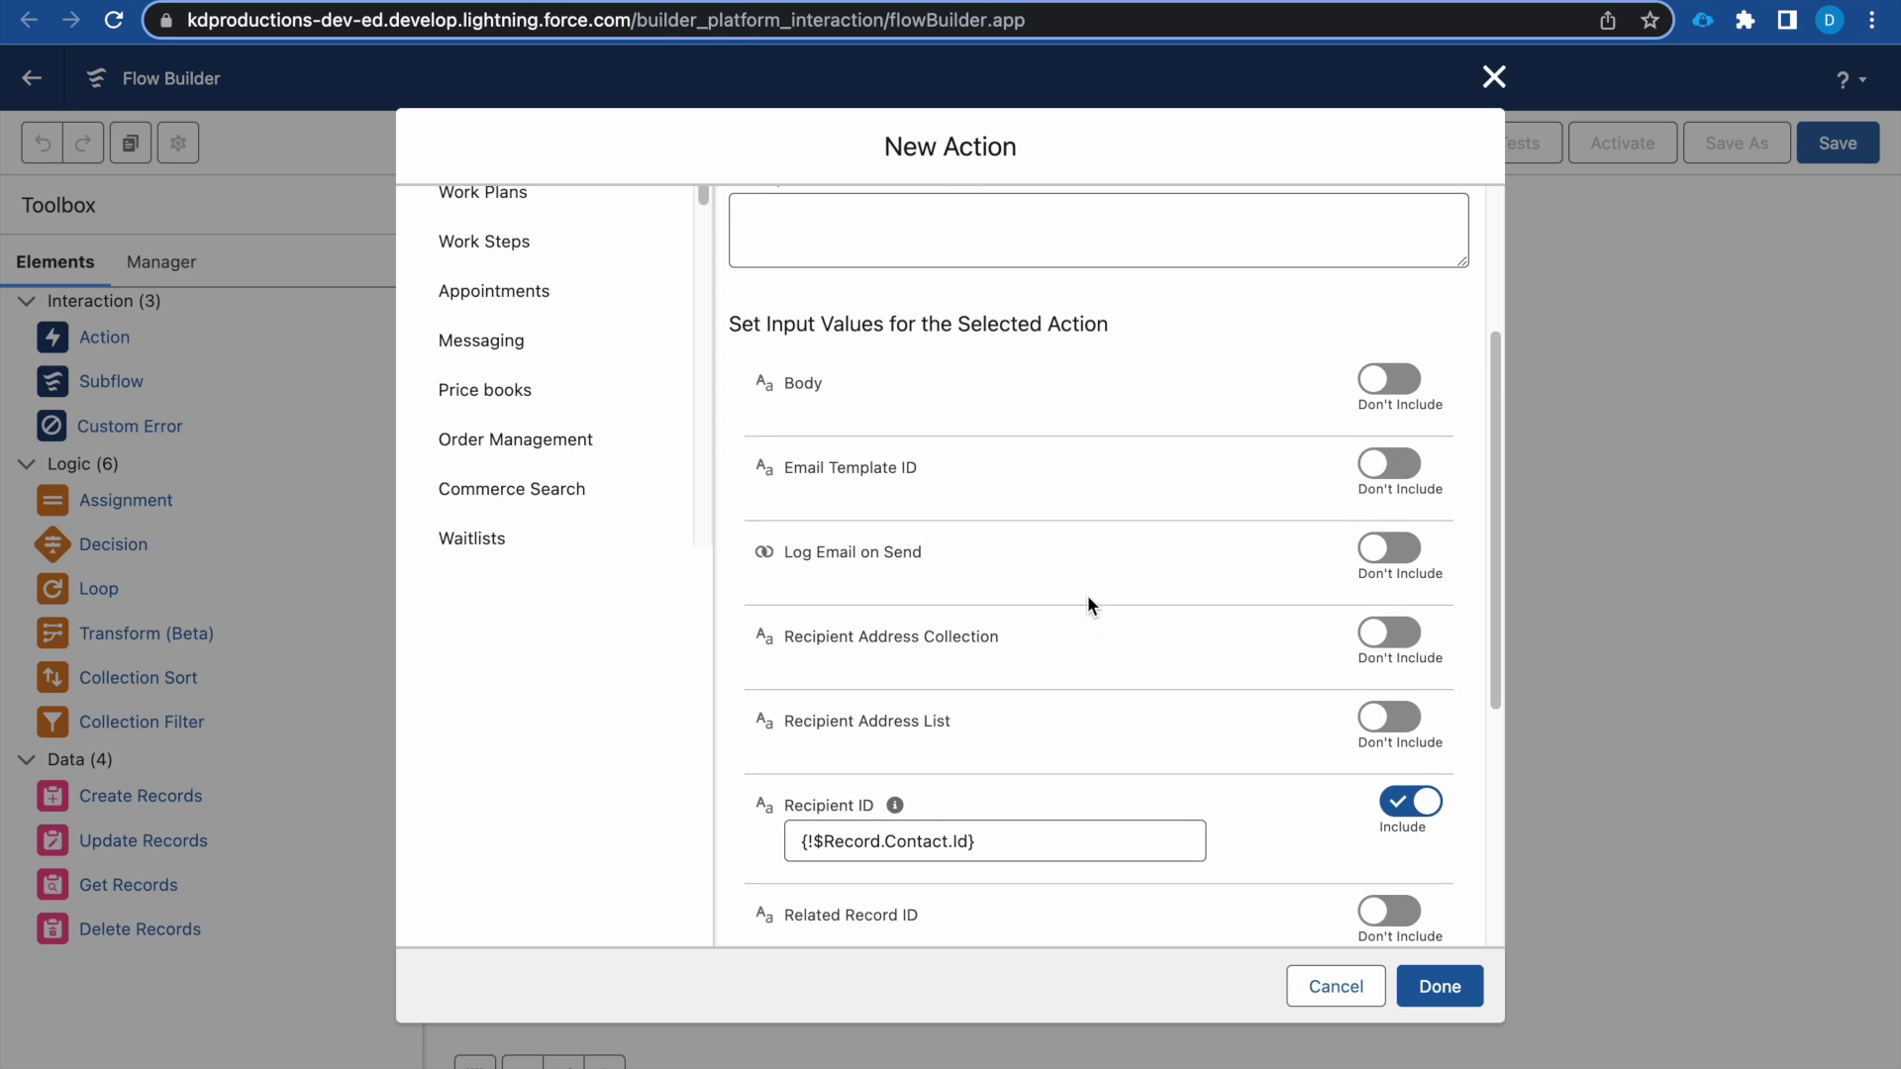
pyautogui.scroll(3, 1088, 598)
pyautogui.scroll(-9, 1088, 598)
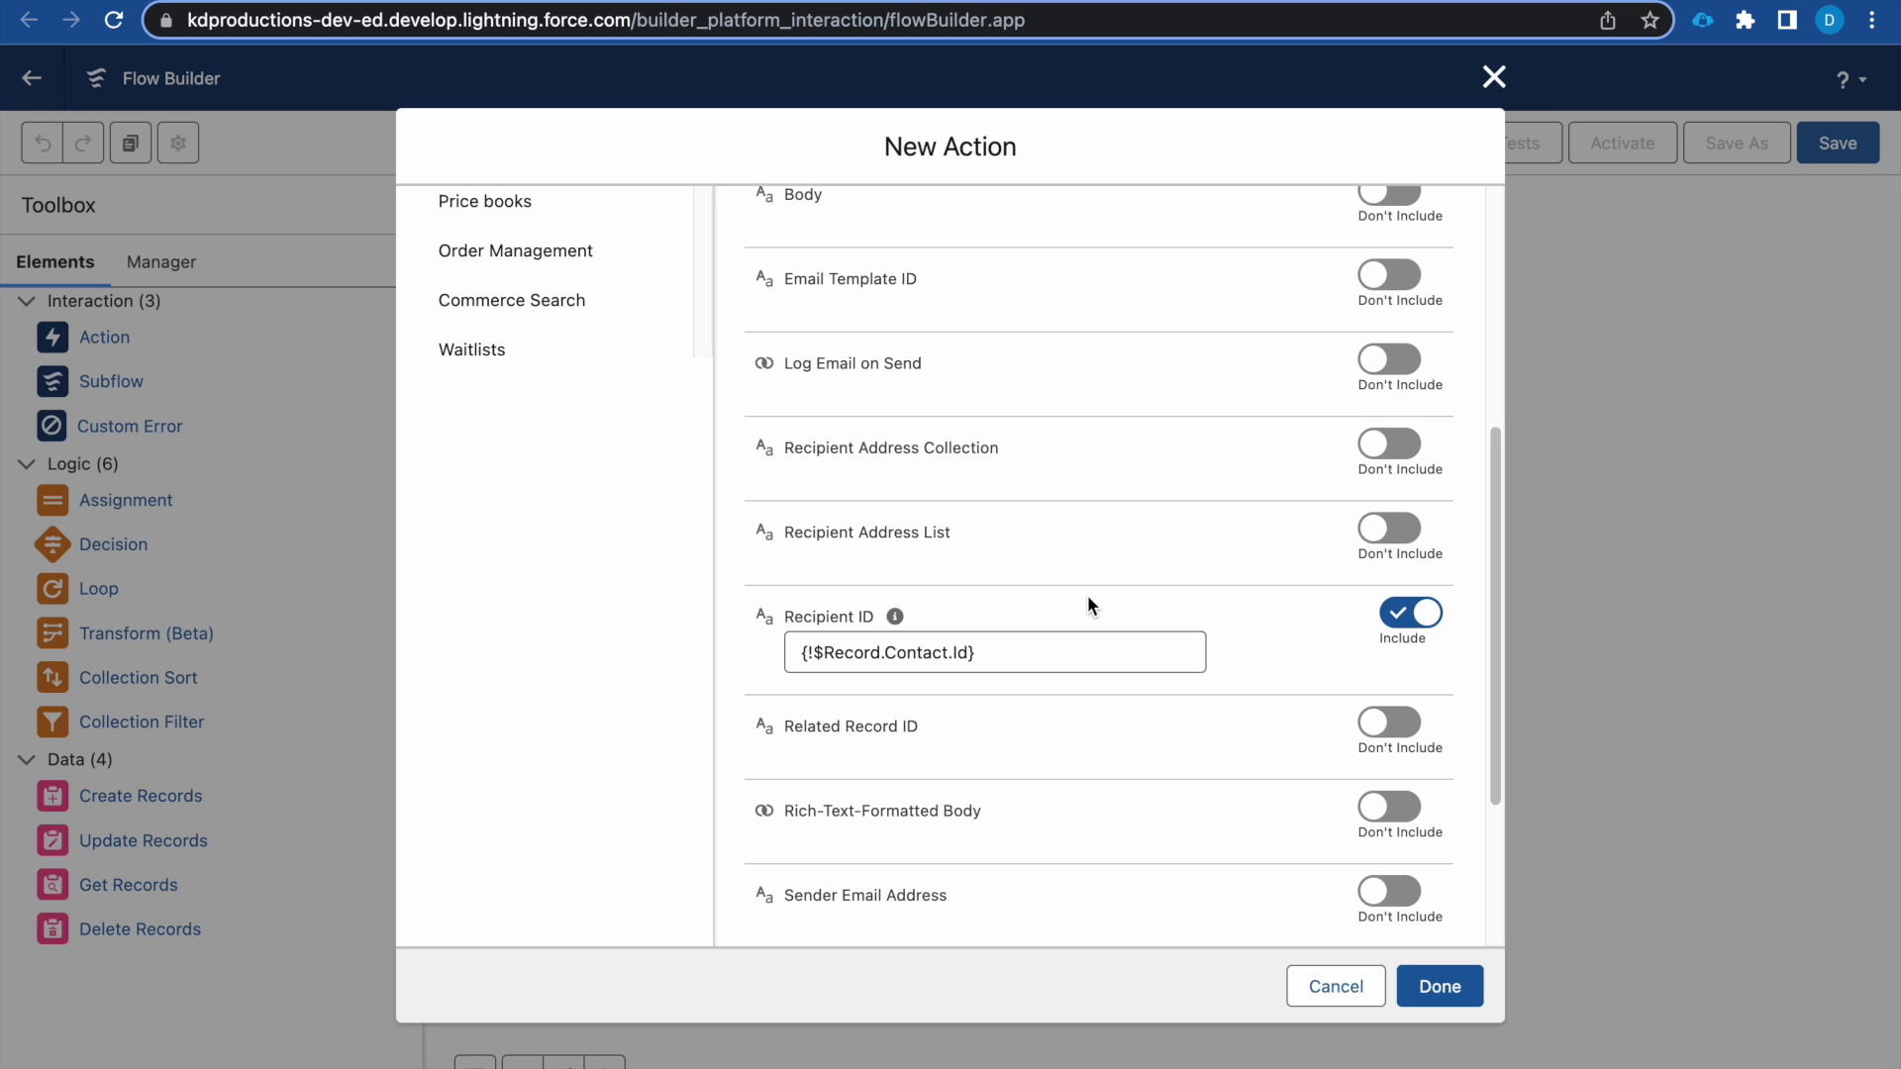
# - Include Email Template ID and paste in the Test Template's record ID, 00X2w000000e15VEAQ
pyautogui.click(1388, 274)
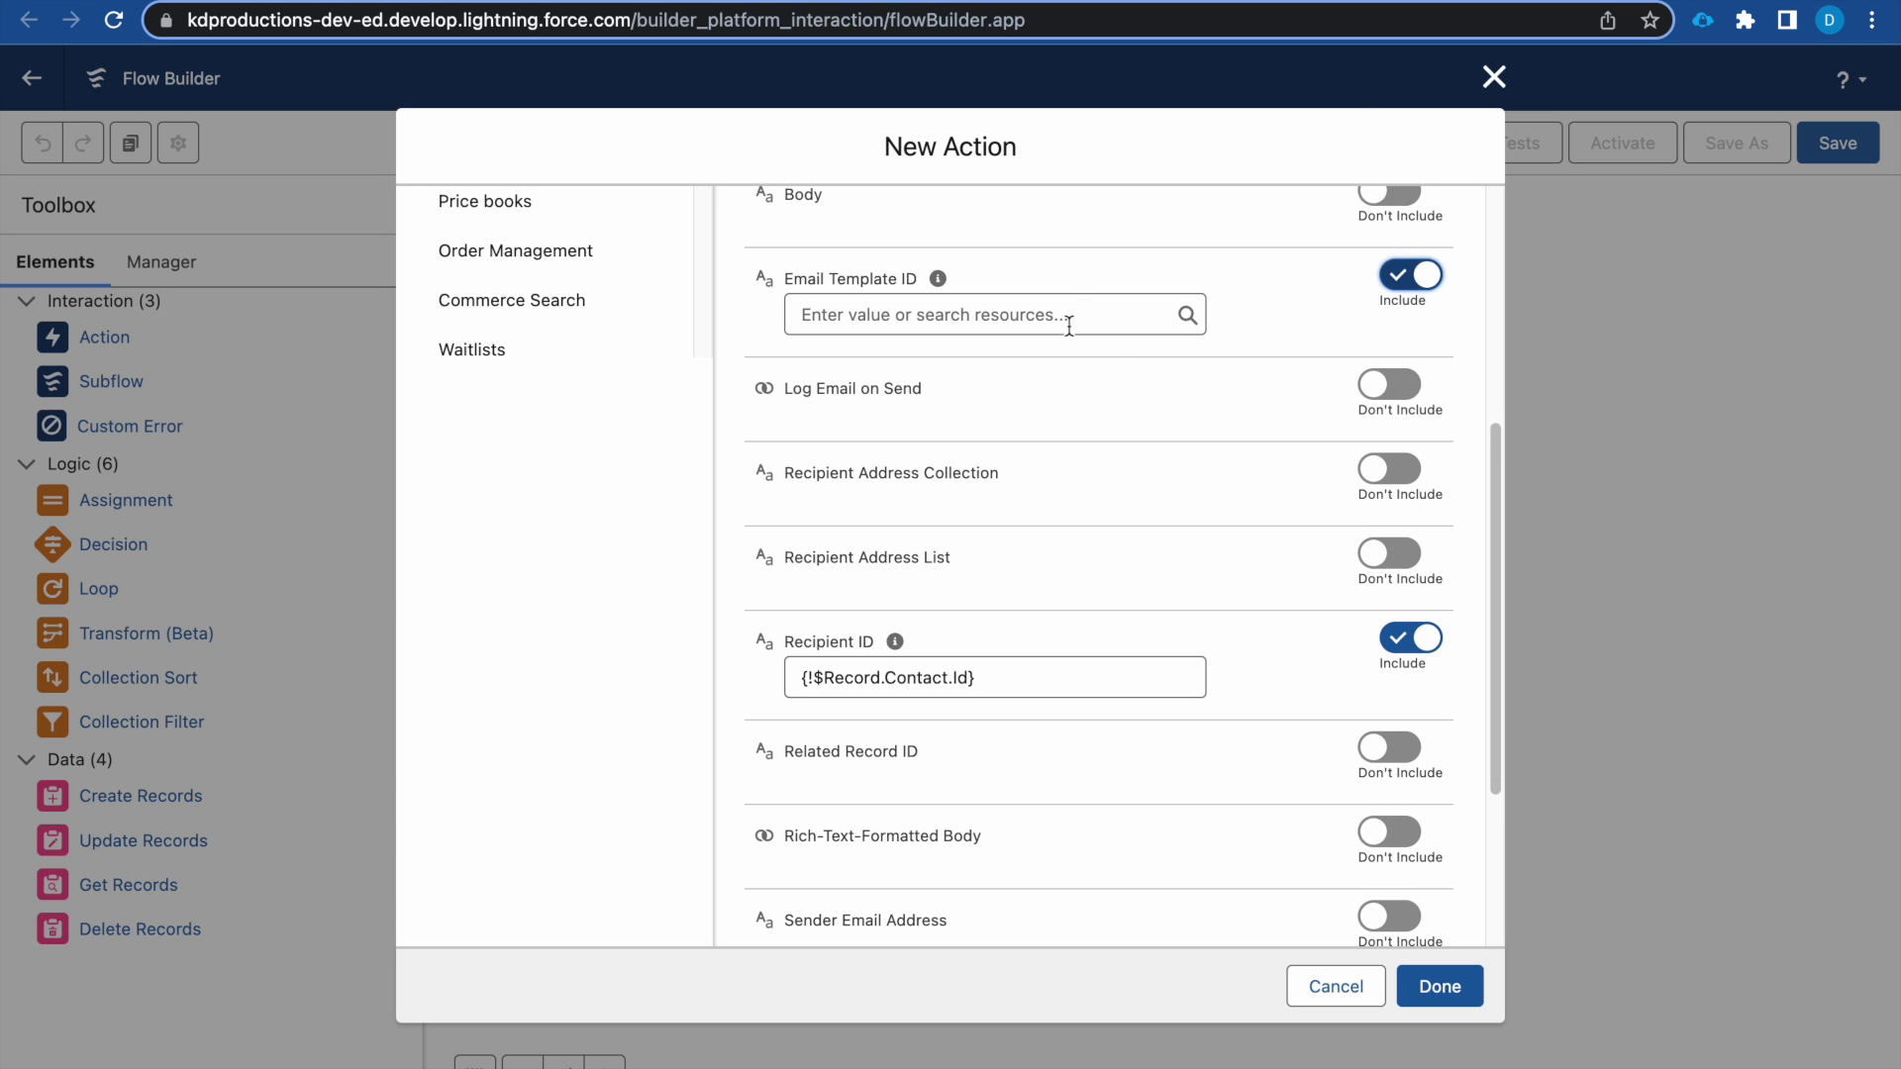
pyautogui.click(1069, 315)
pyautogui.click(1148, 248)
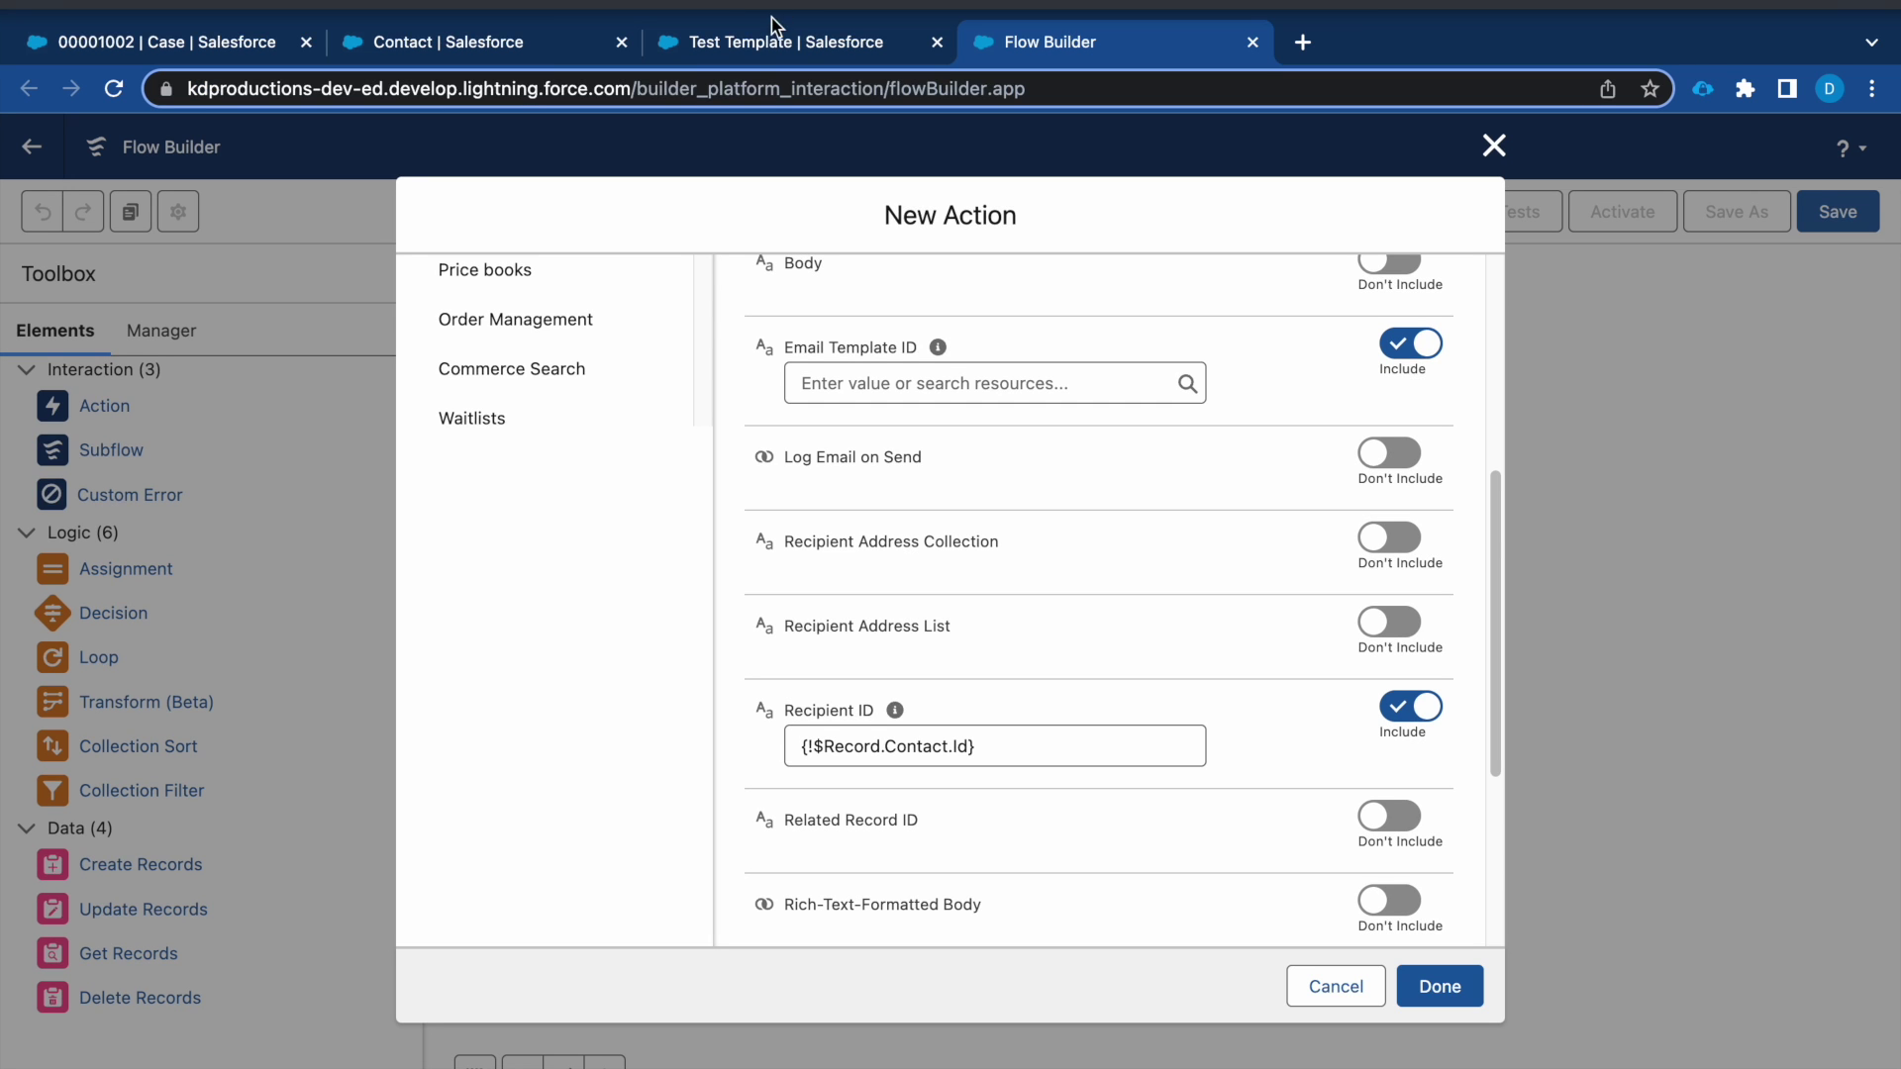
pyautogui.click(757, 44)
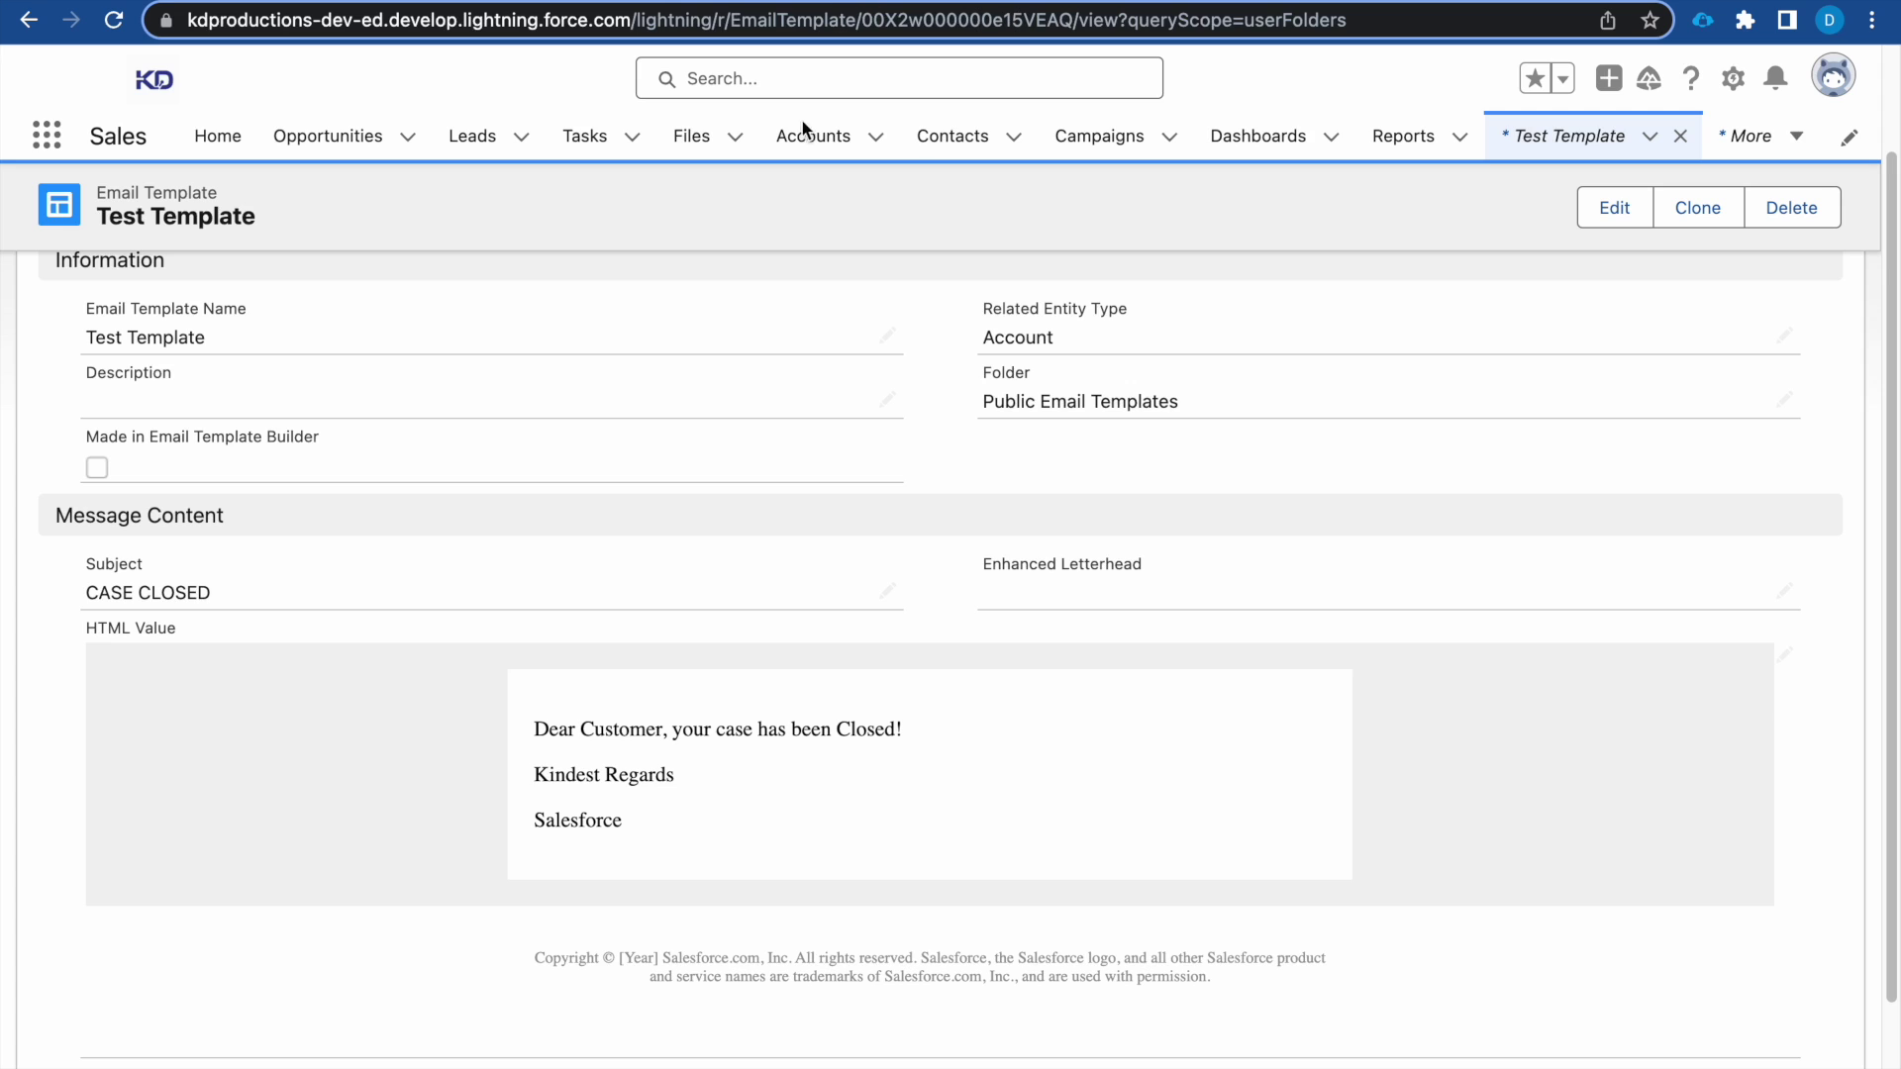
pyautogui.click(1029, 15)
pyautogui.doubleClick(1011, 18)
pyautogui.press('super+c')
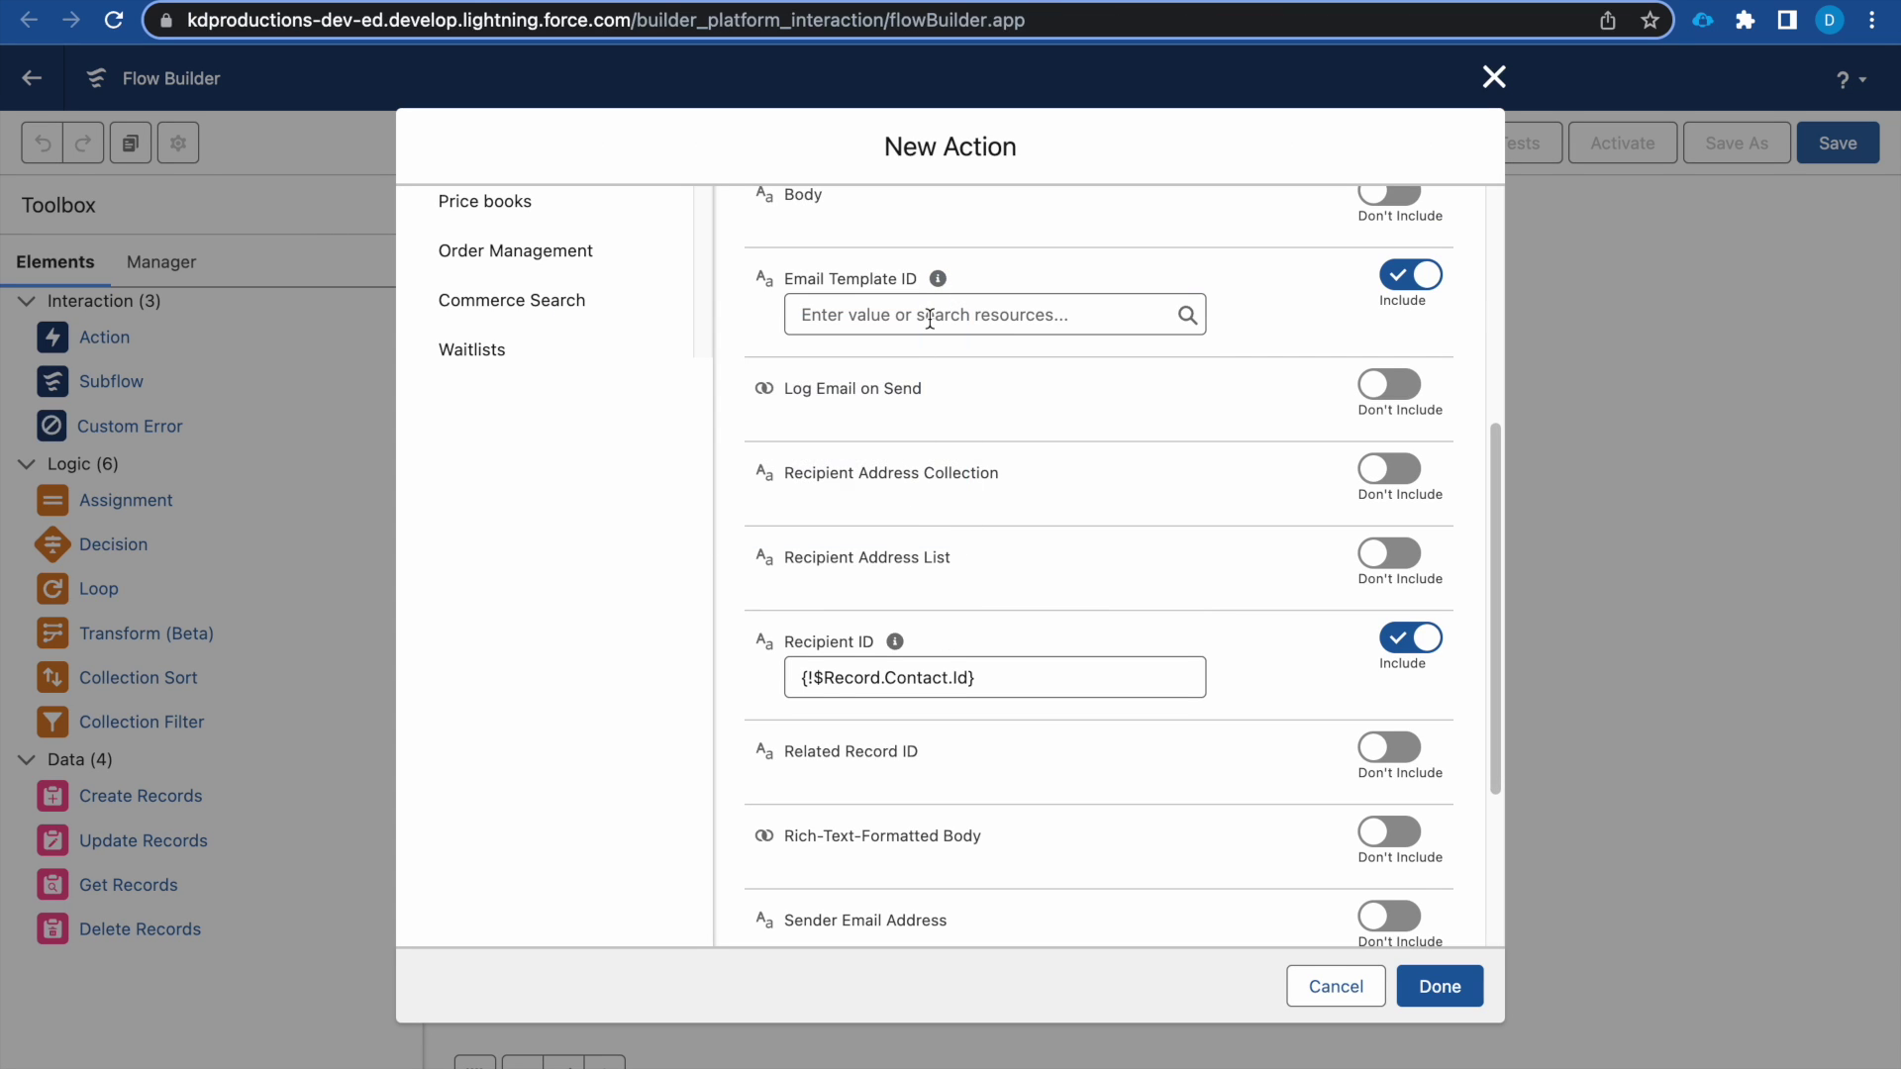
pyautogui.click(938, 315)
pyautogui.press('super+v')
pyautogui.click(1280, 310)
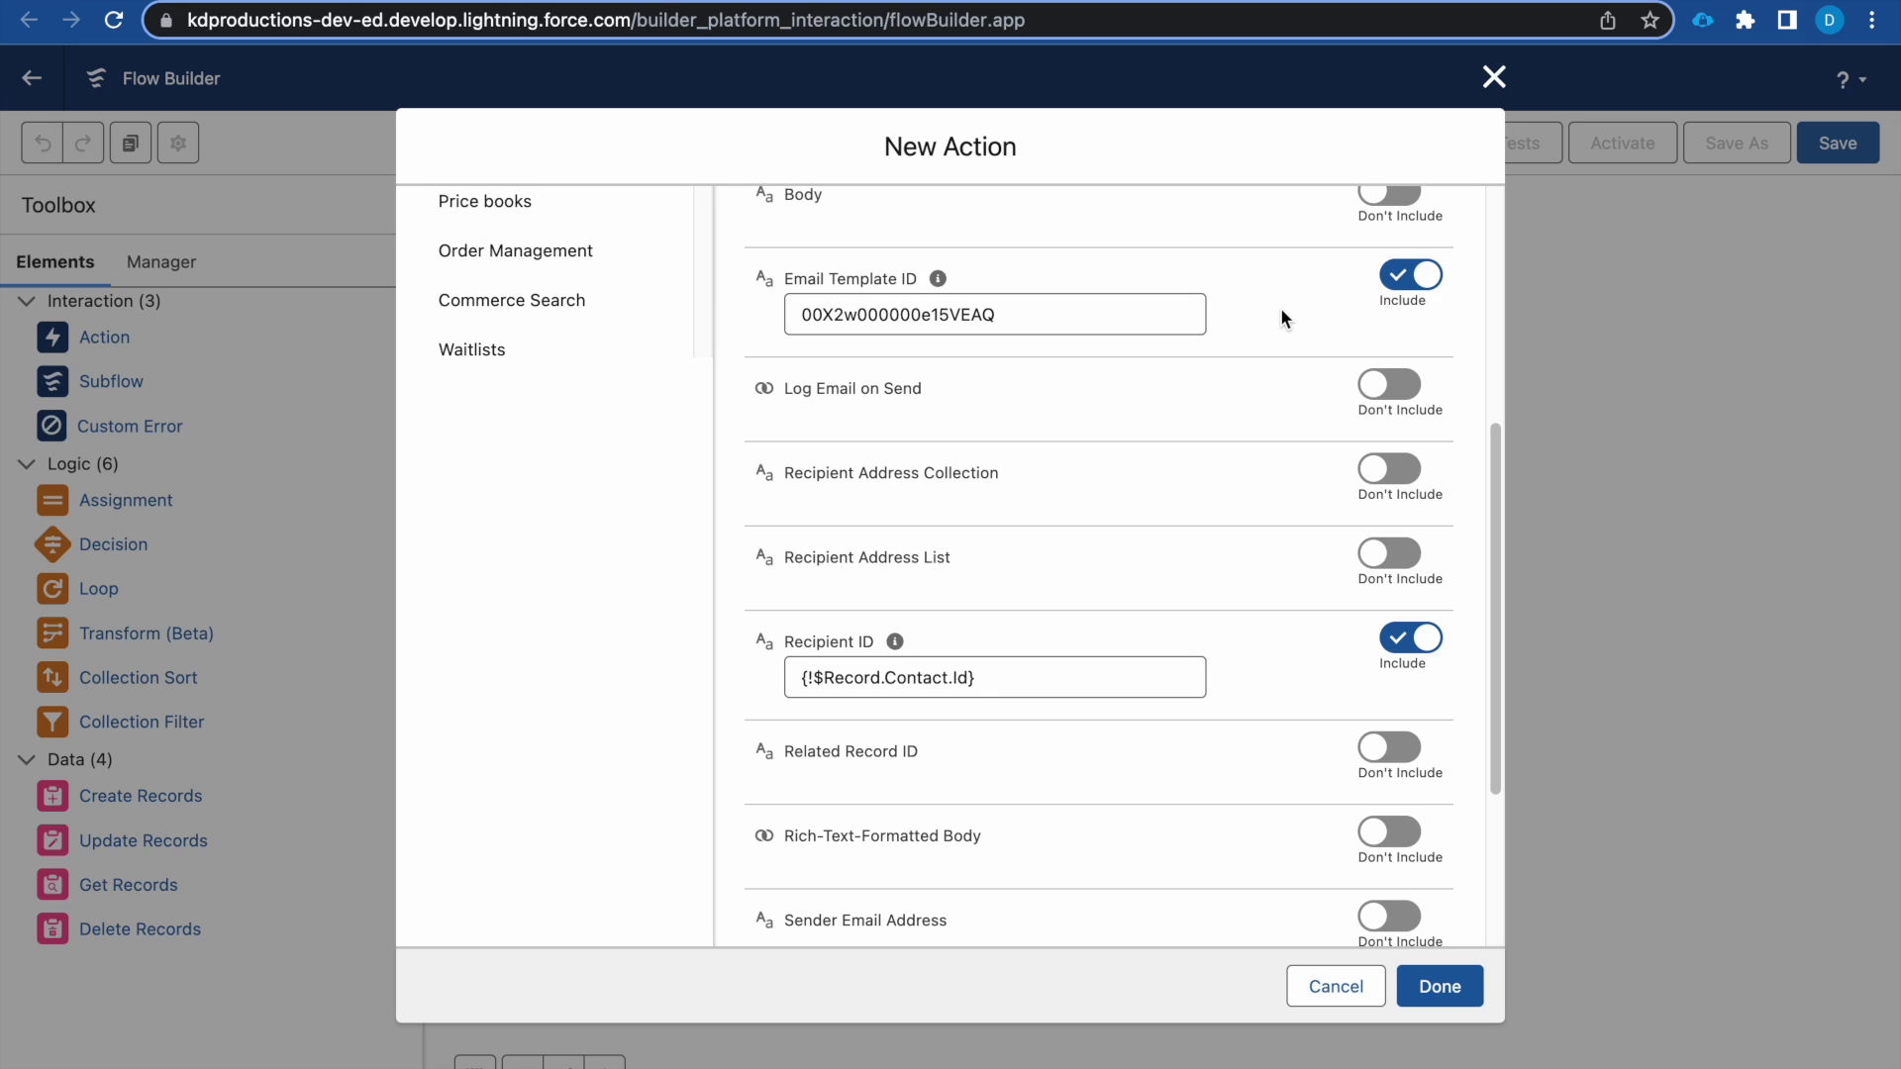
pyautogui.hotkey('ctrl', 'Tab')
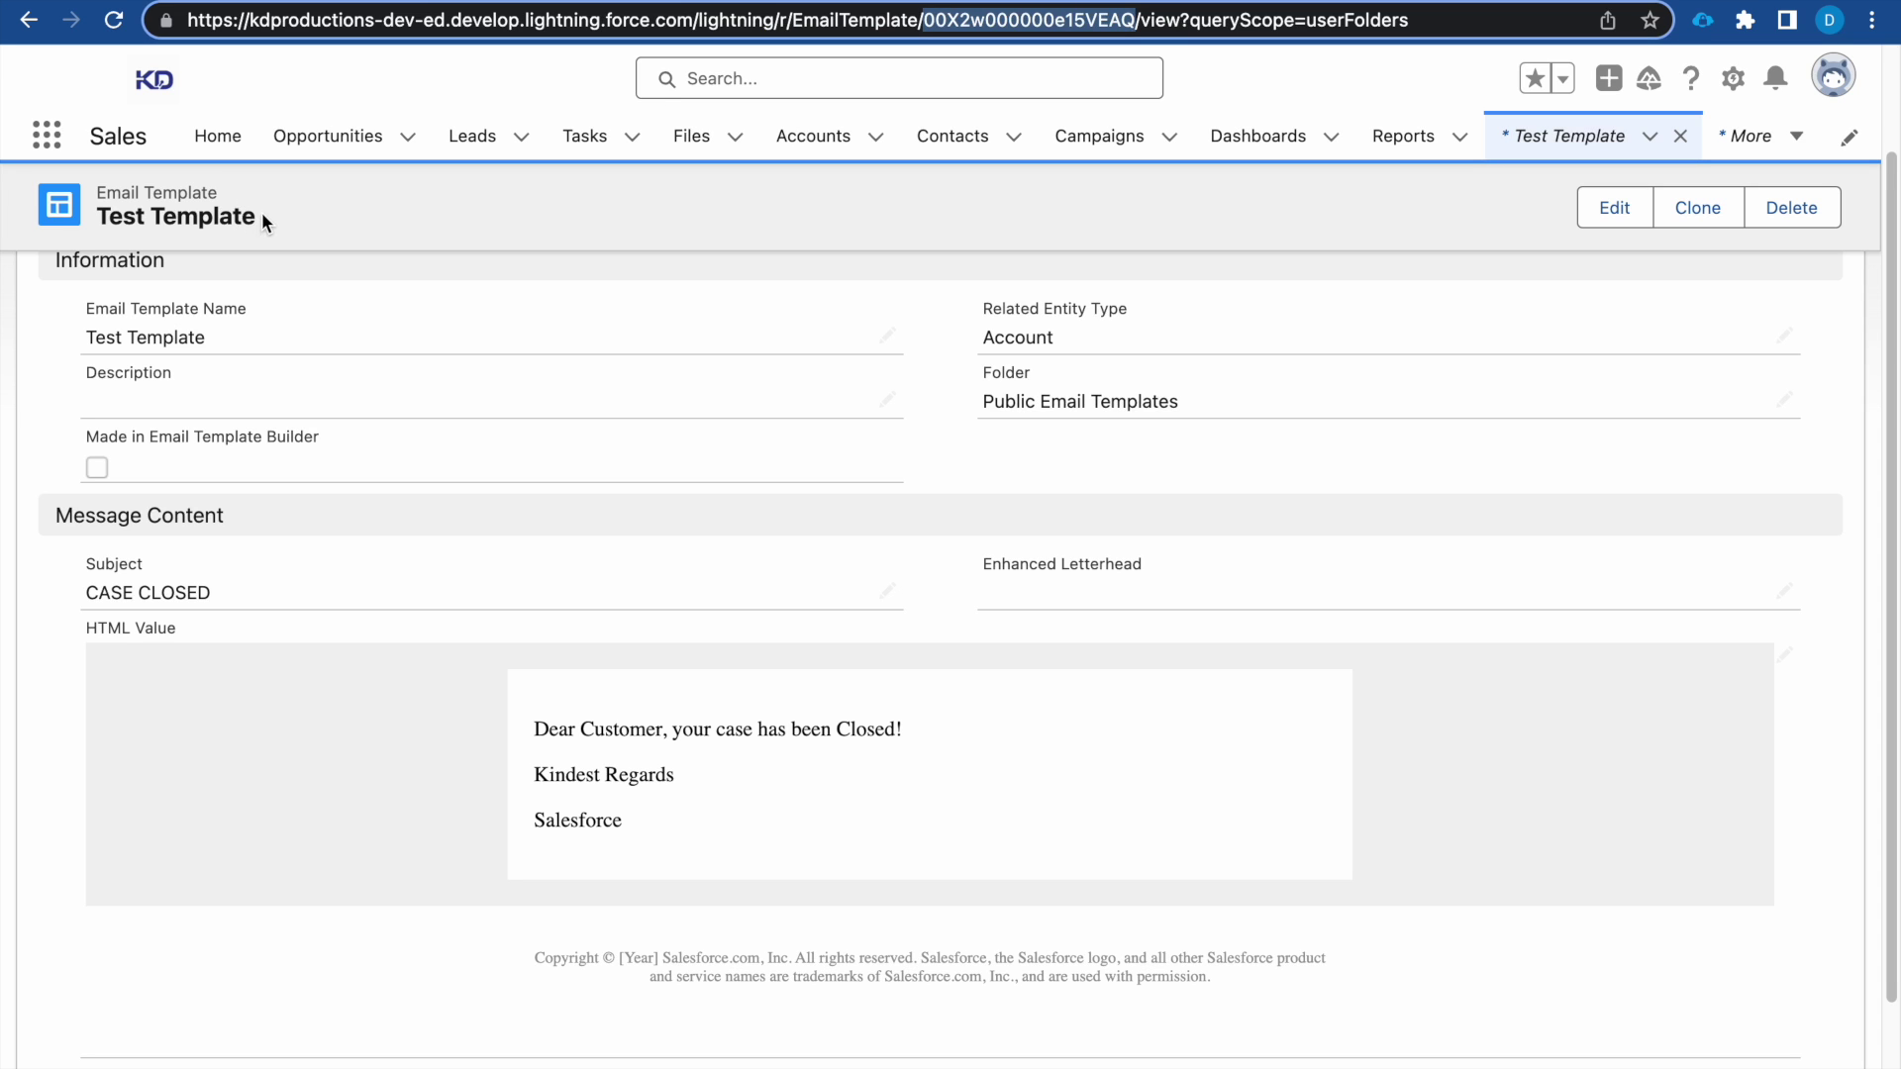
pyautogui.moveTo(263, 220); pyautogui.dragTo(96, 213)
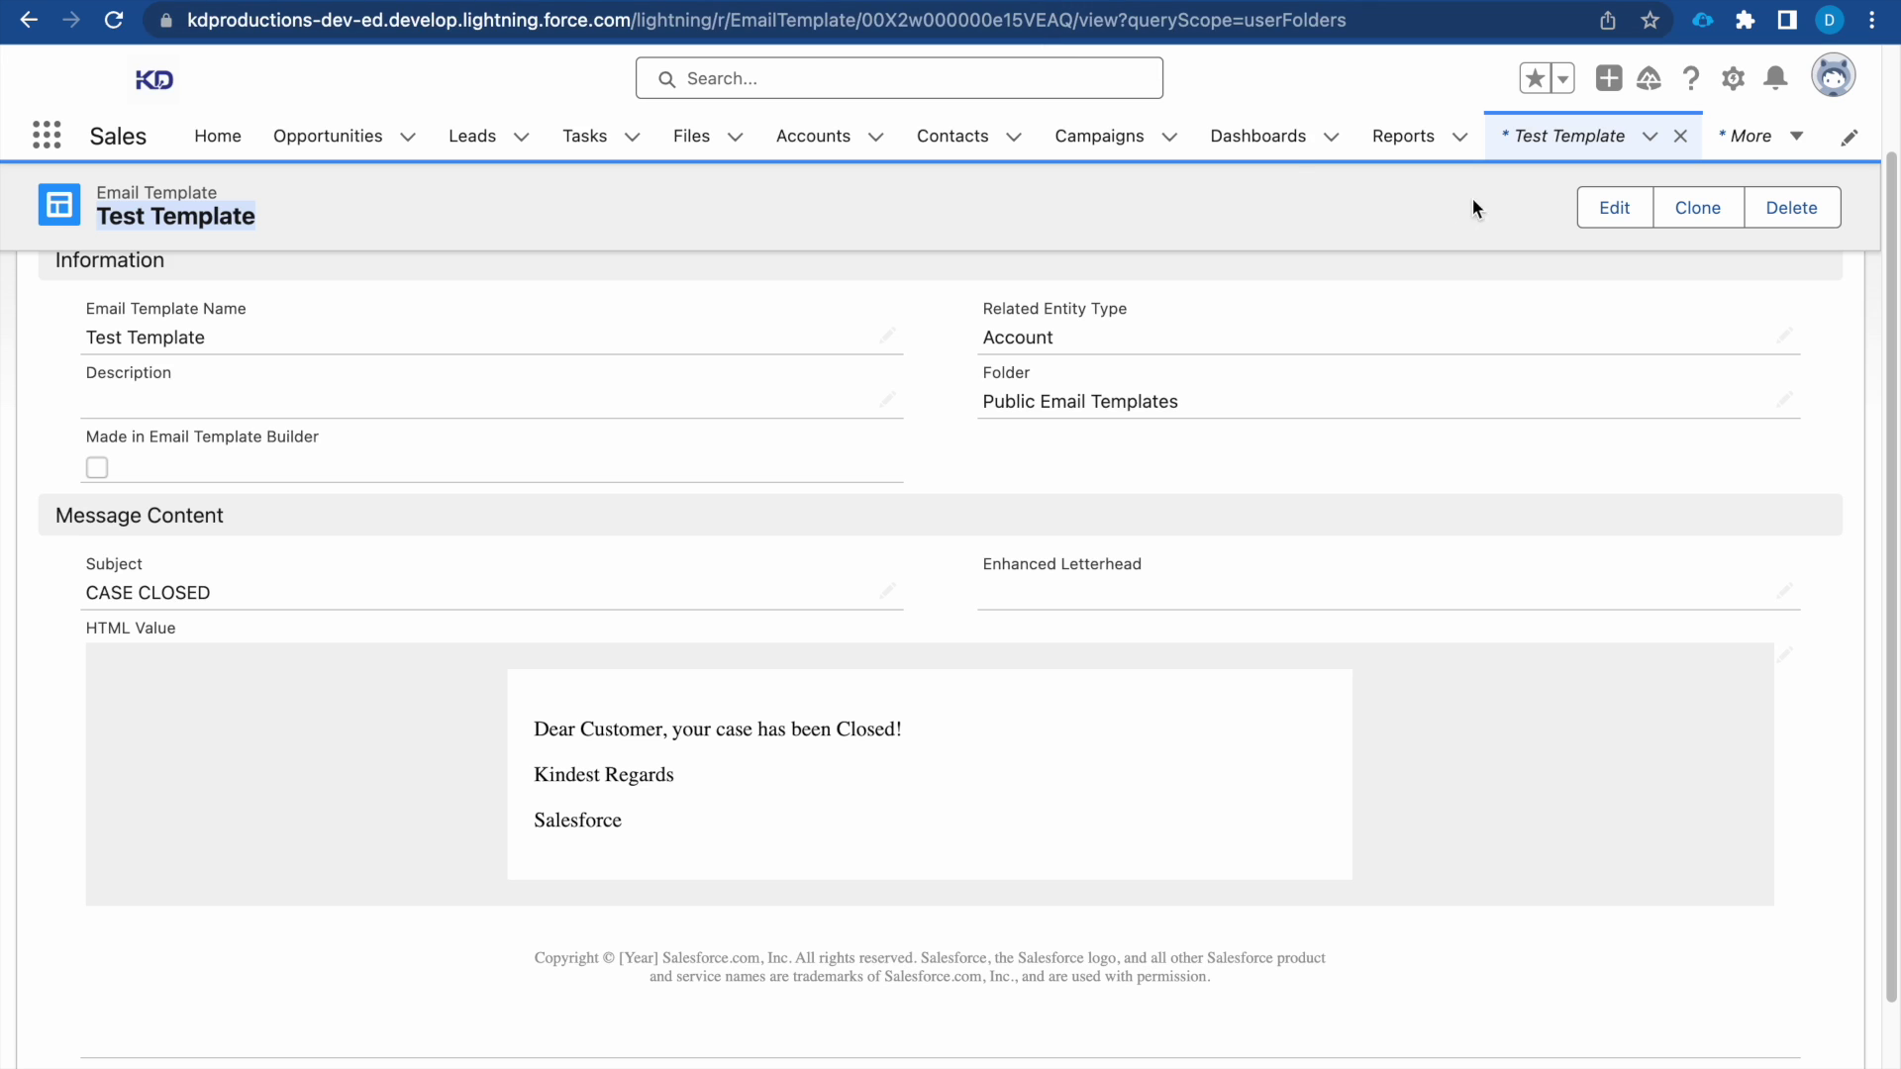
pyautogui.click(1610, 210)
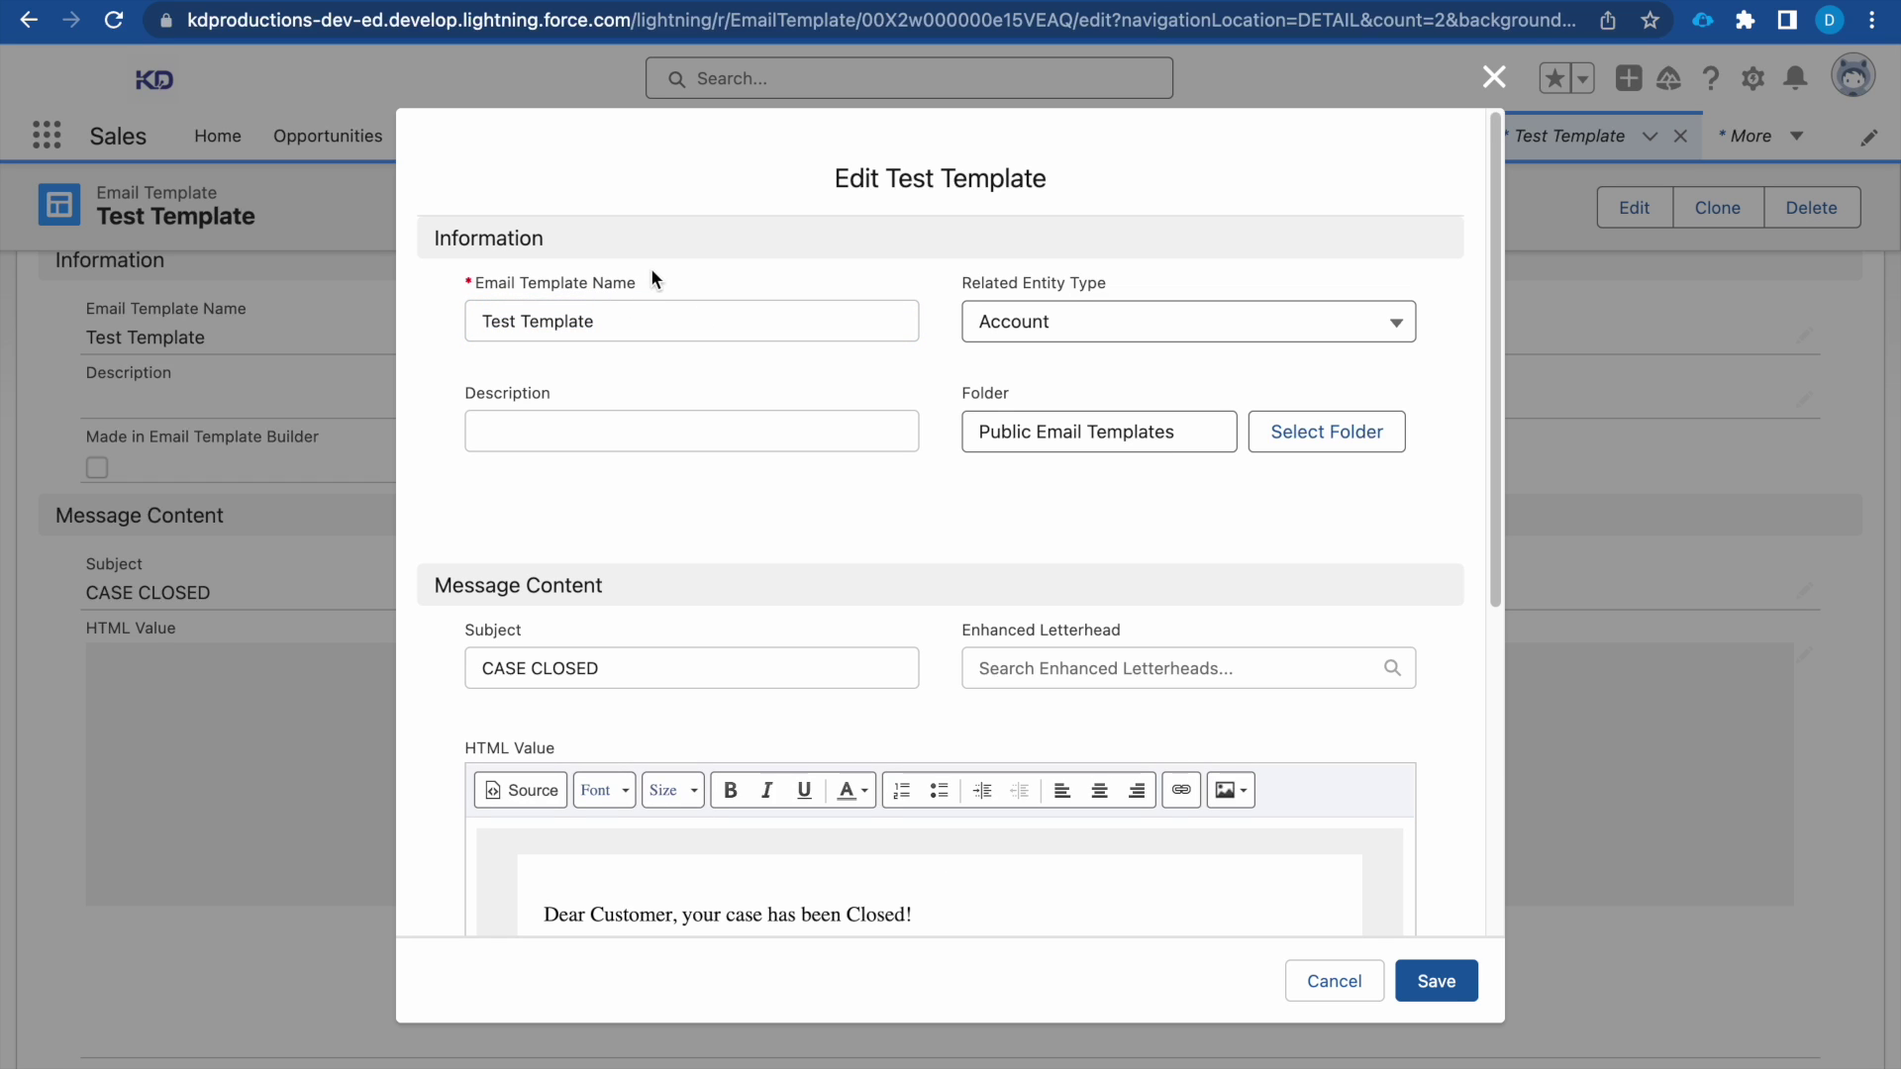
pyautogui.click(520, 321)
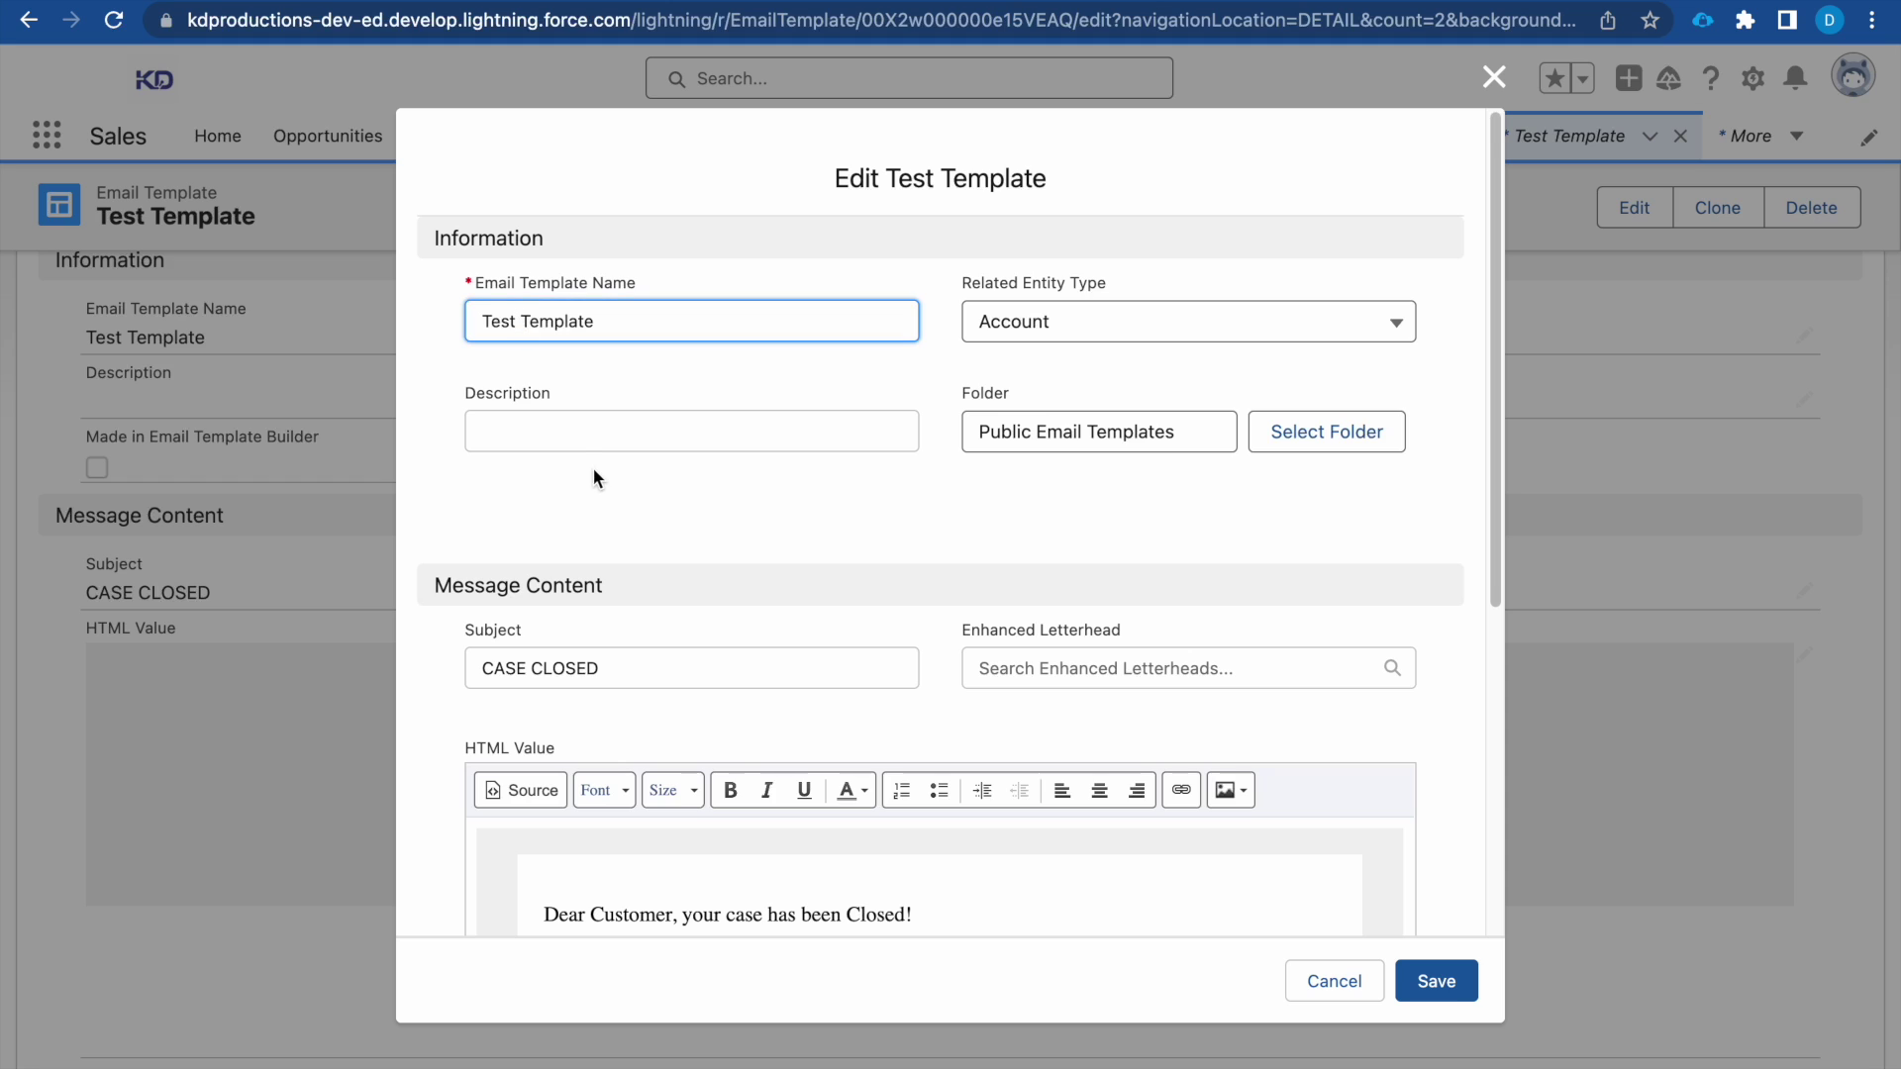
pyautogui.press('BackSpace')
pyautogui.write('_')
pyautogui.press('BackSpace')
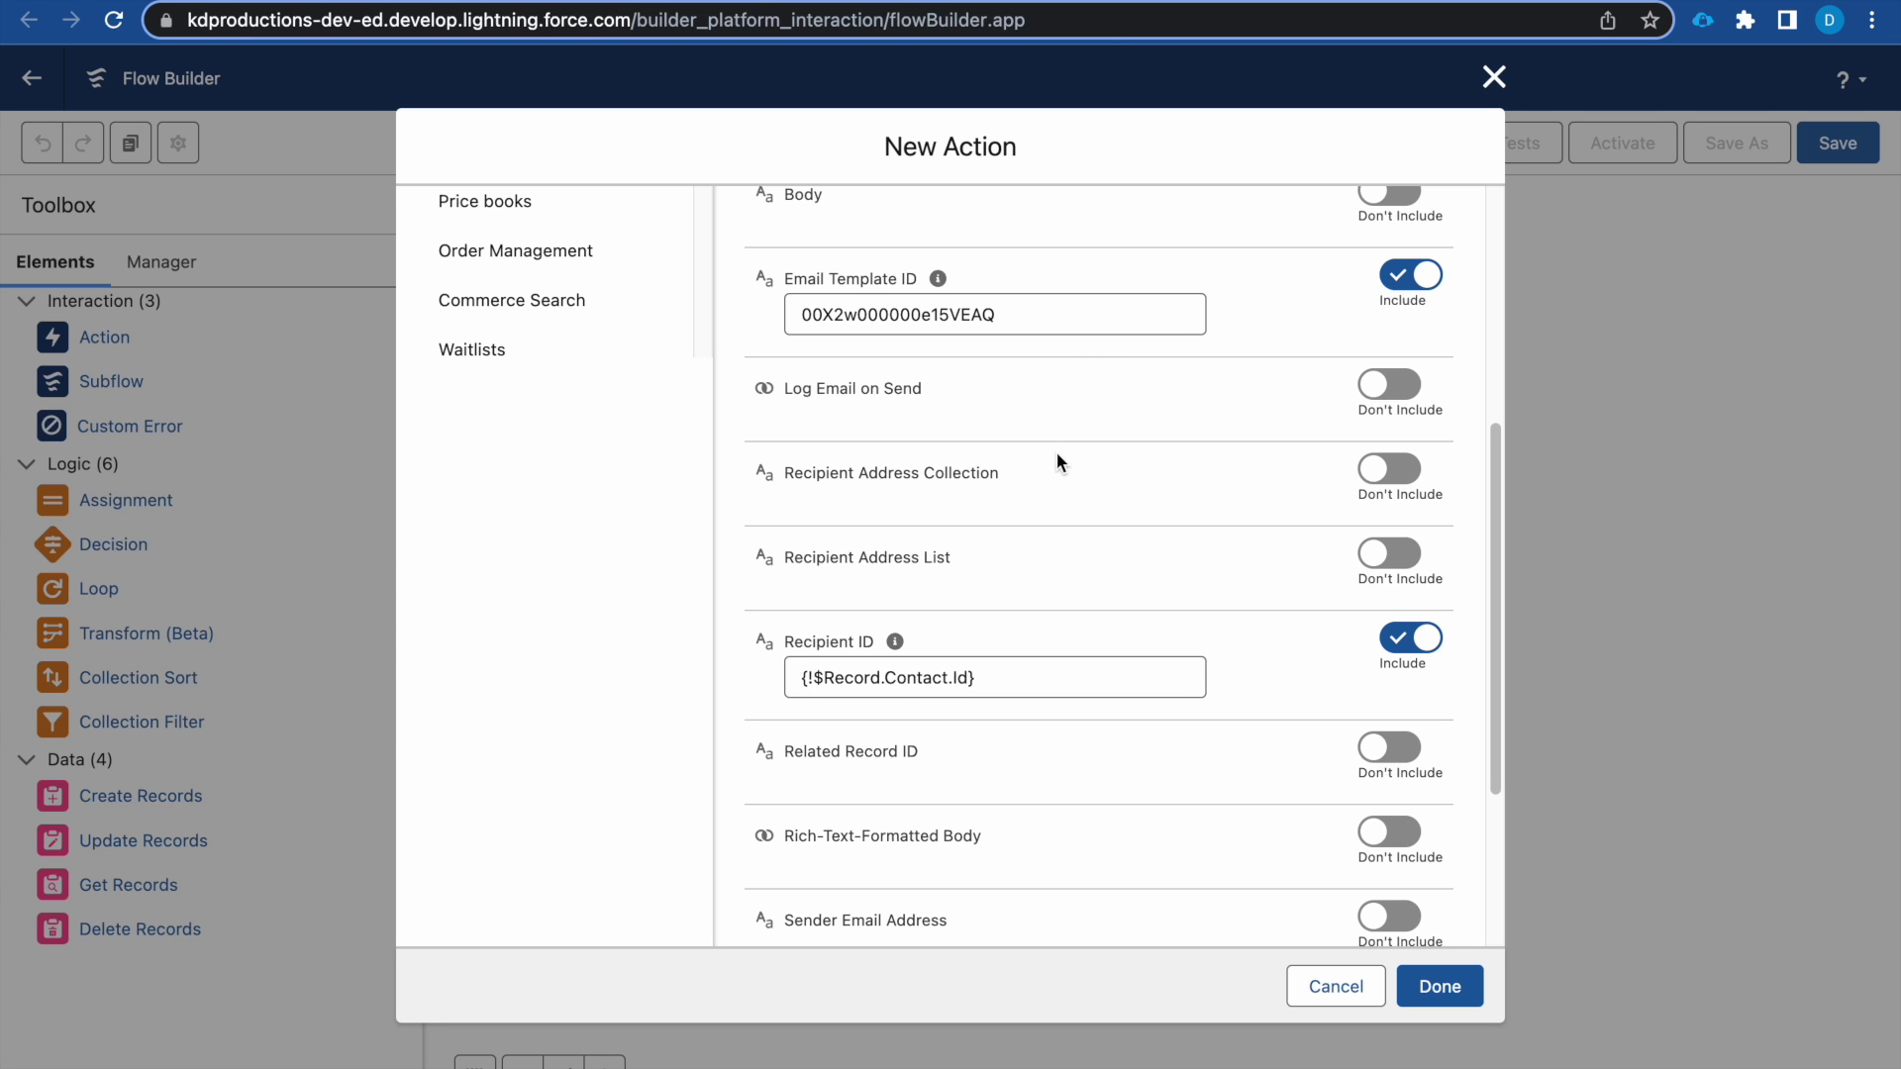
# - Finish the Send Case Email action and connect it to Start's Run Immediately path
pyautogui.doubleClick(945, 315)
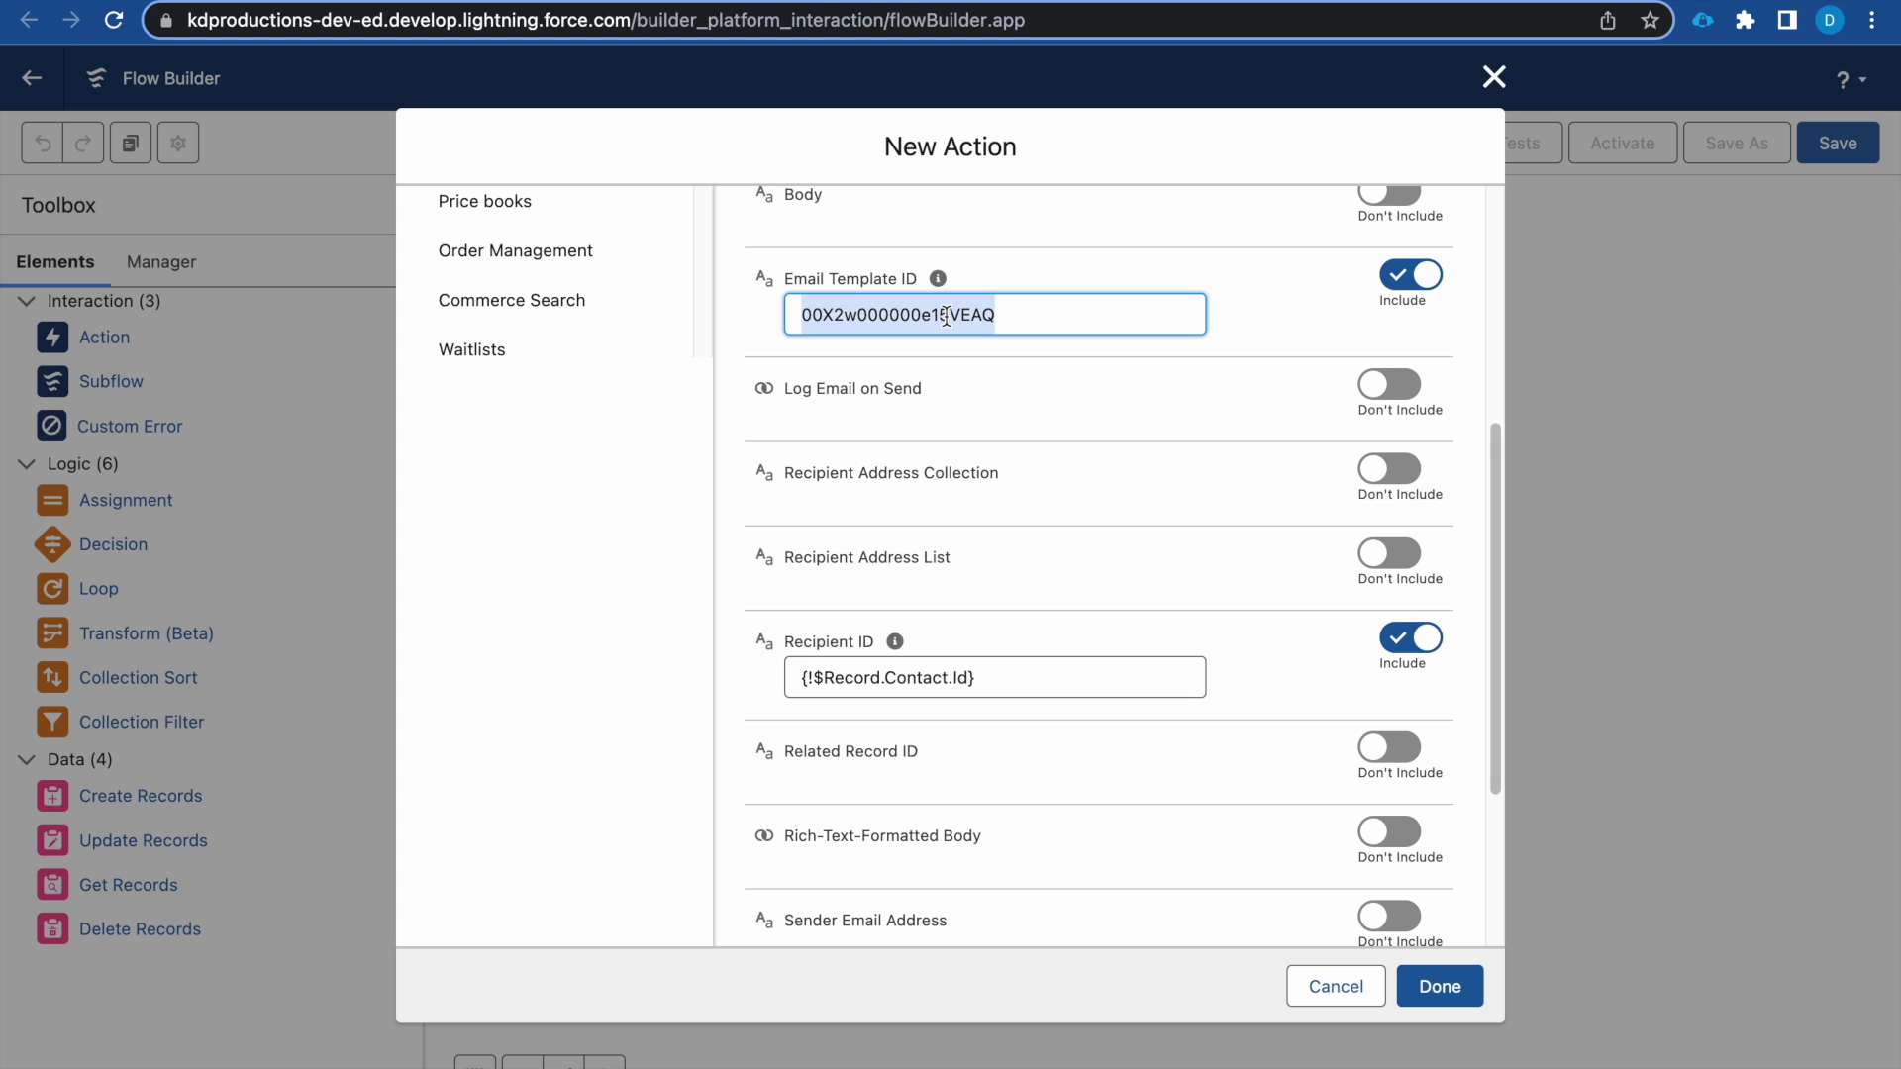
pyautogui.click(1444, 994)
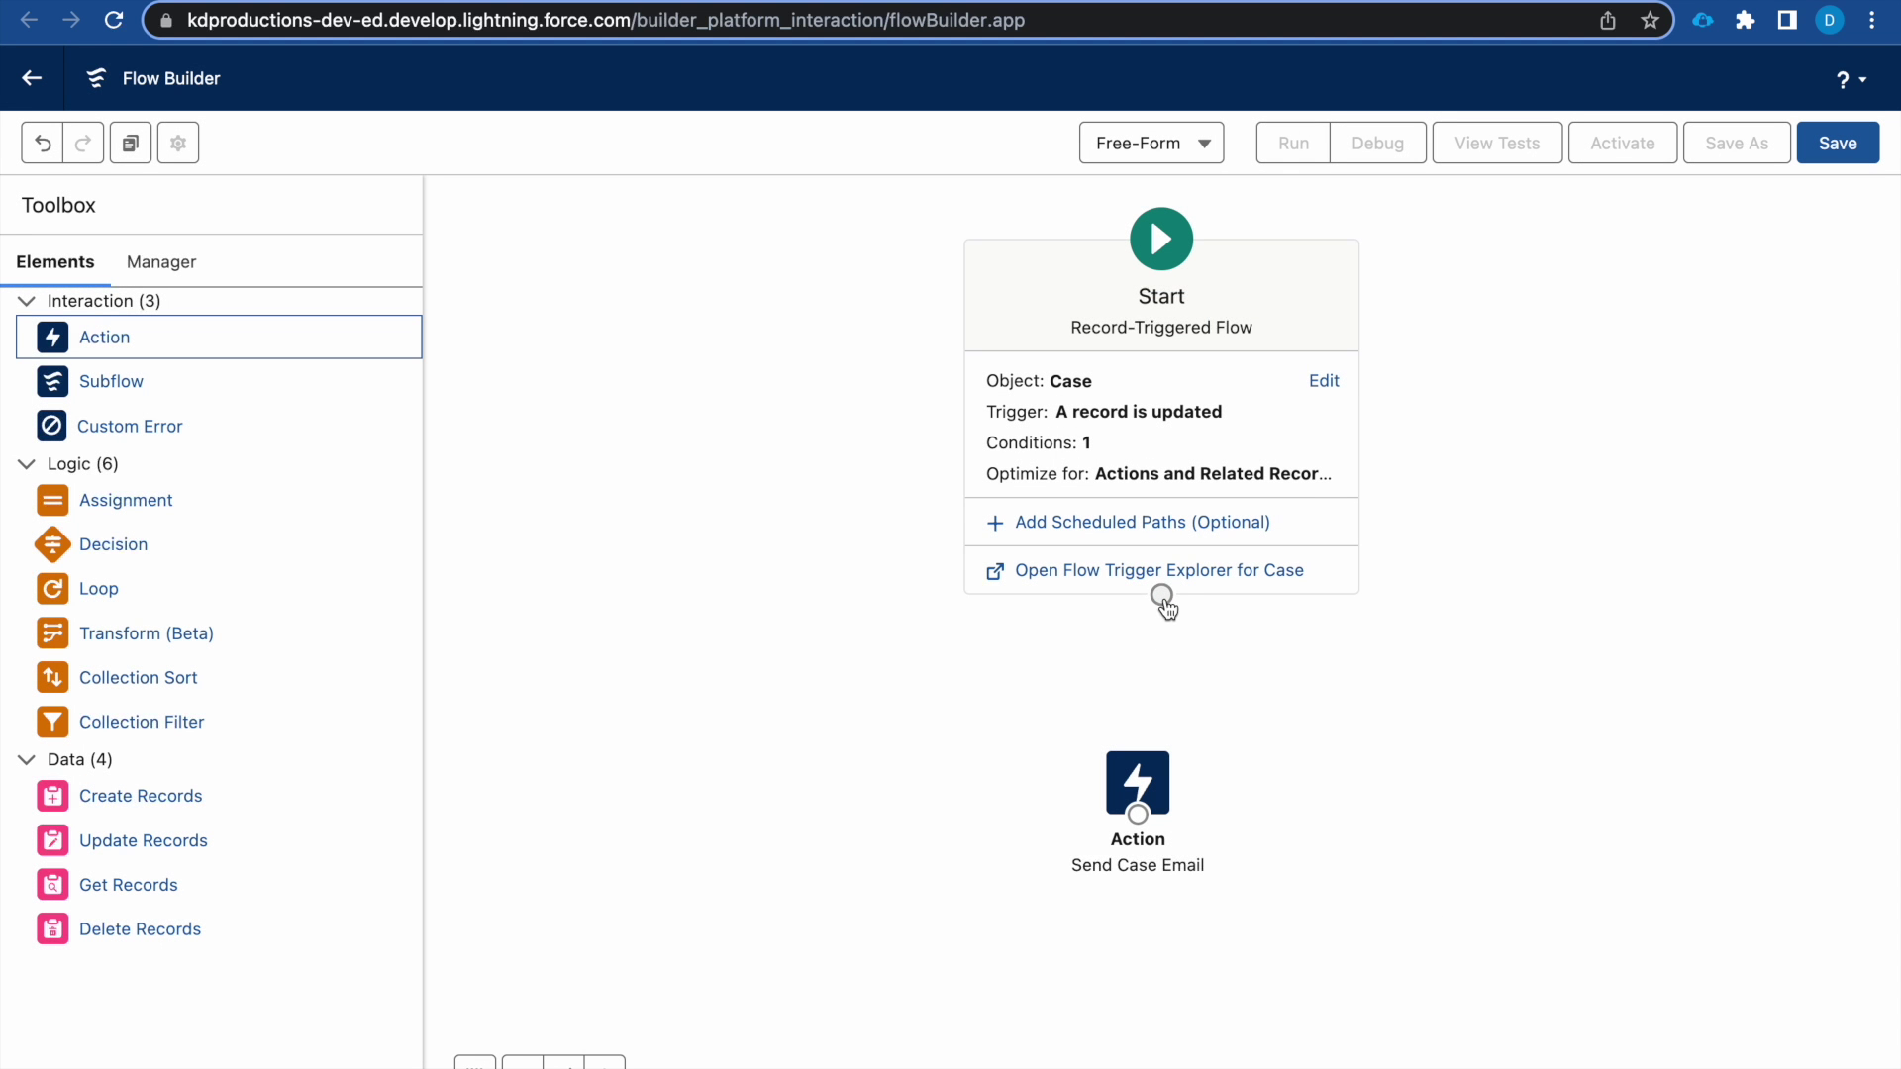
pyautogui.moveTo(1163, 603); pyautogui.dragTo(1413, 785)
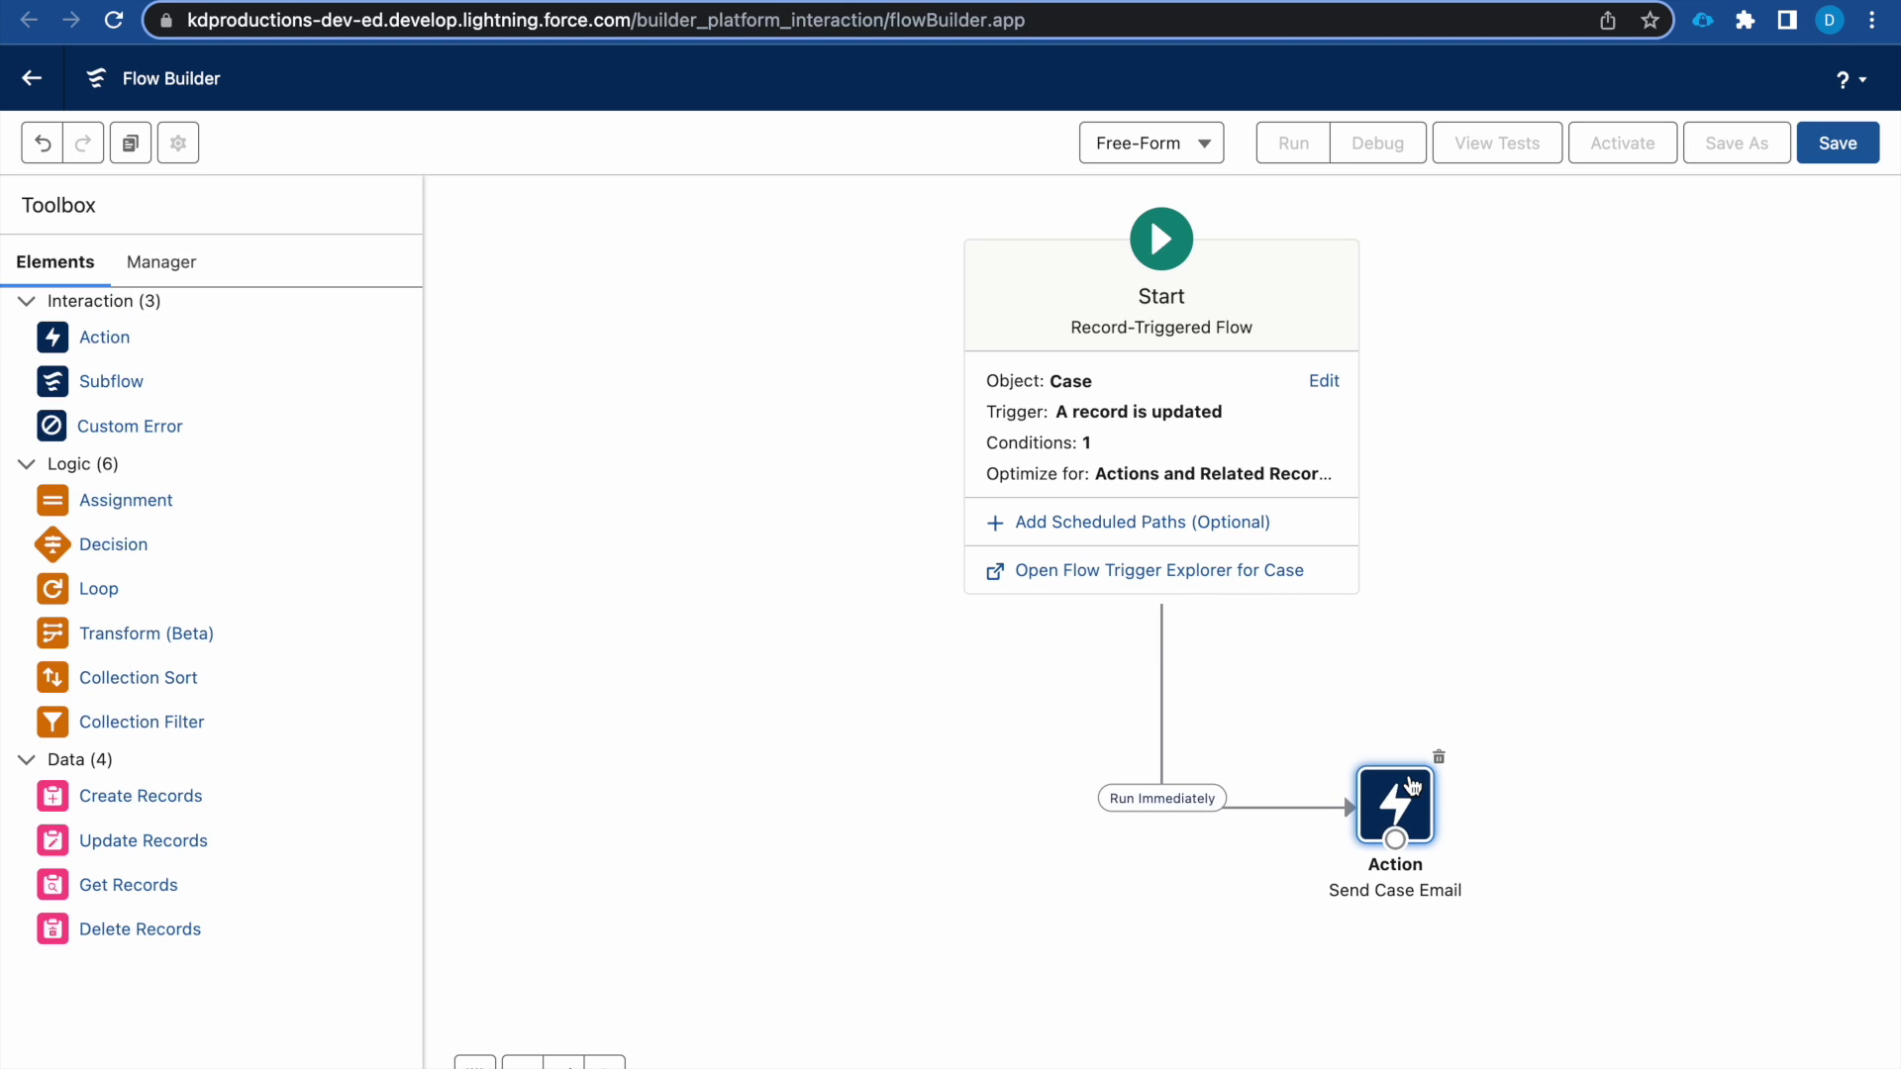
# - Save the flow with the label 'Case Close Email' and activate Version 1
pyautogui.click(1839, 148)
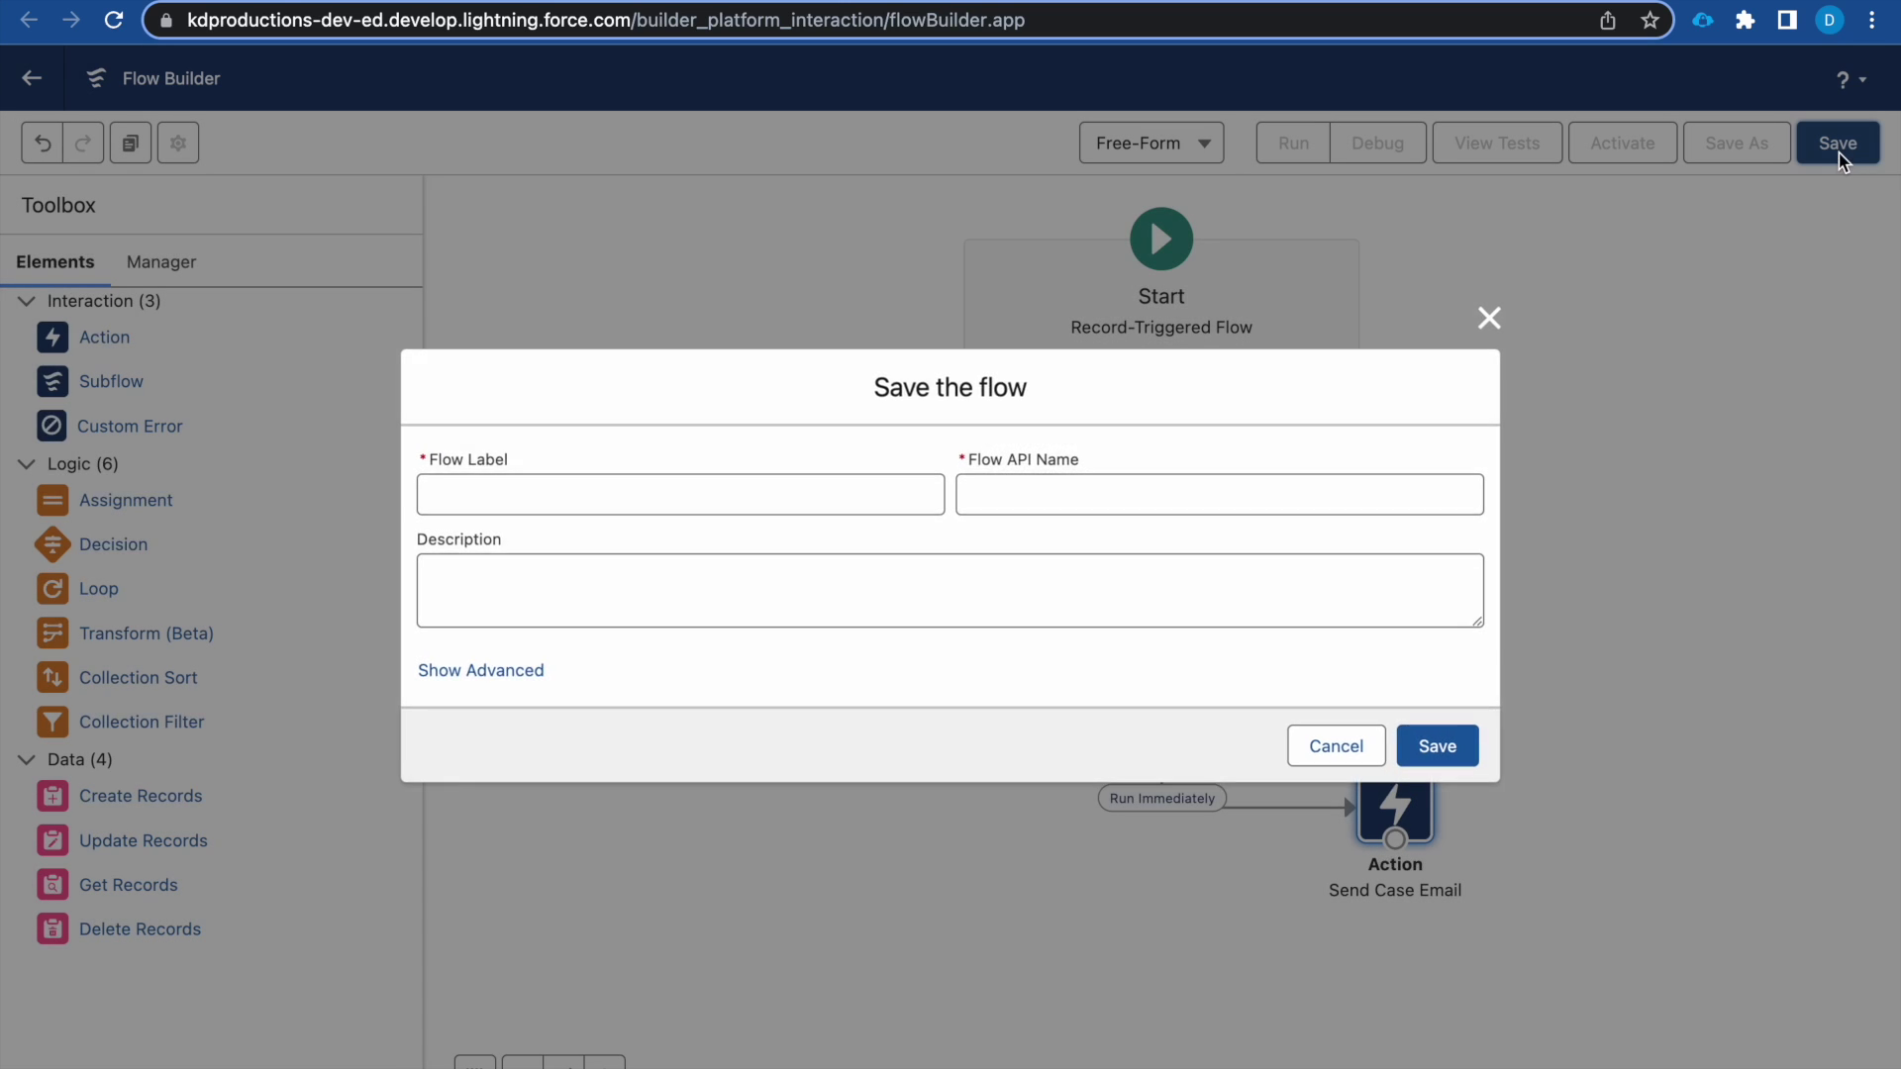
pyautogui.click(781, 498)
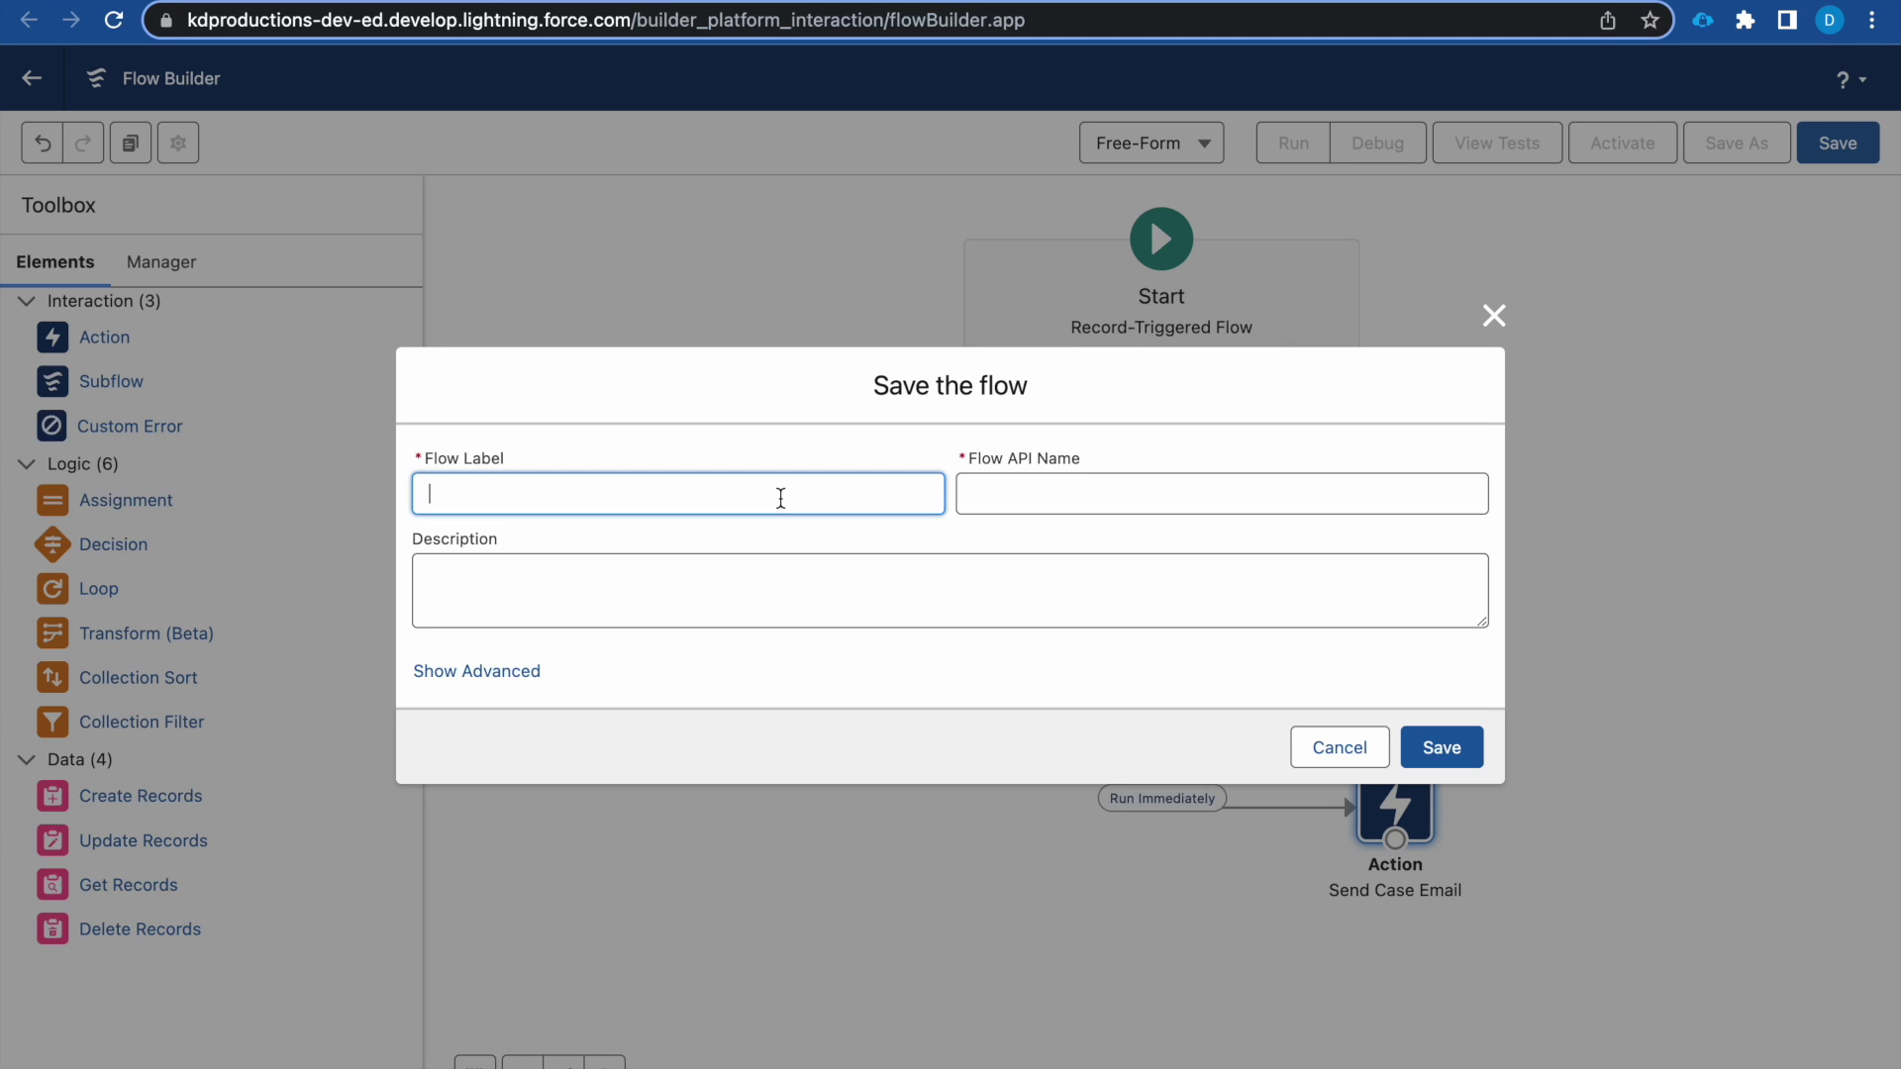
pyautogui.write('Case Close Email')
pyautogui.click(865, 615)
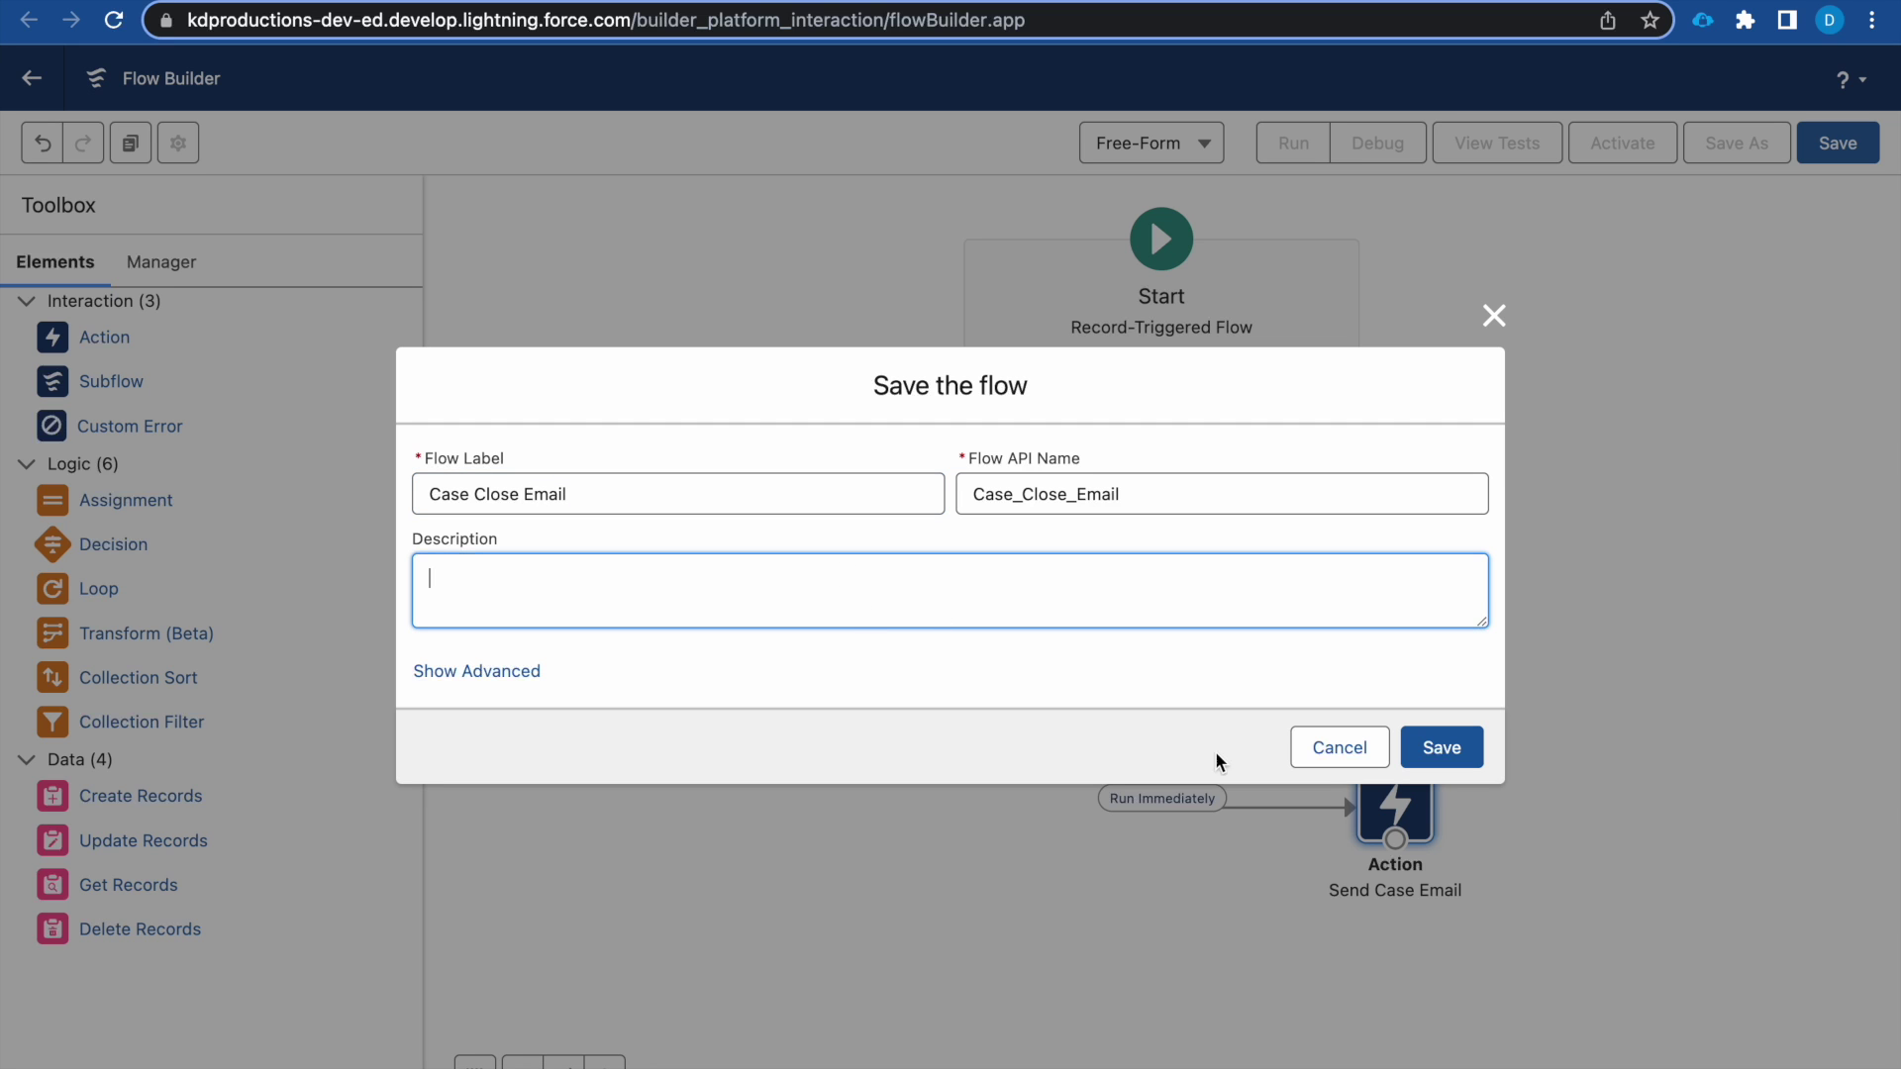
pyautogui.click(1435, 747)
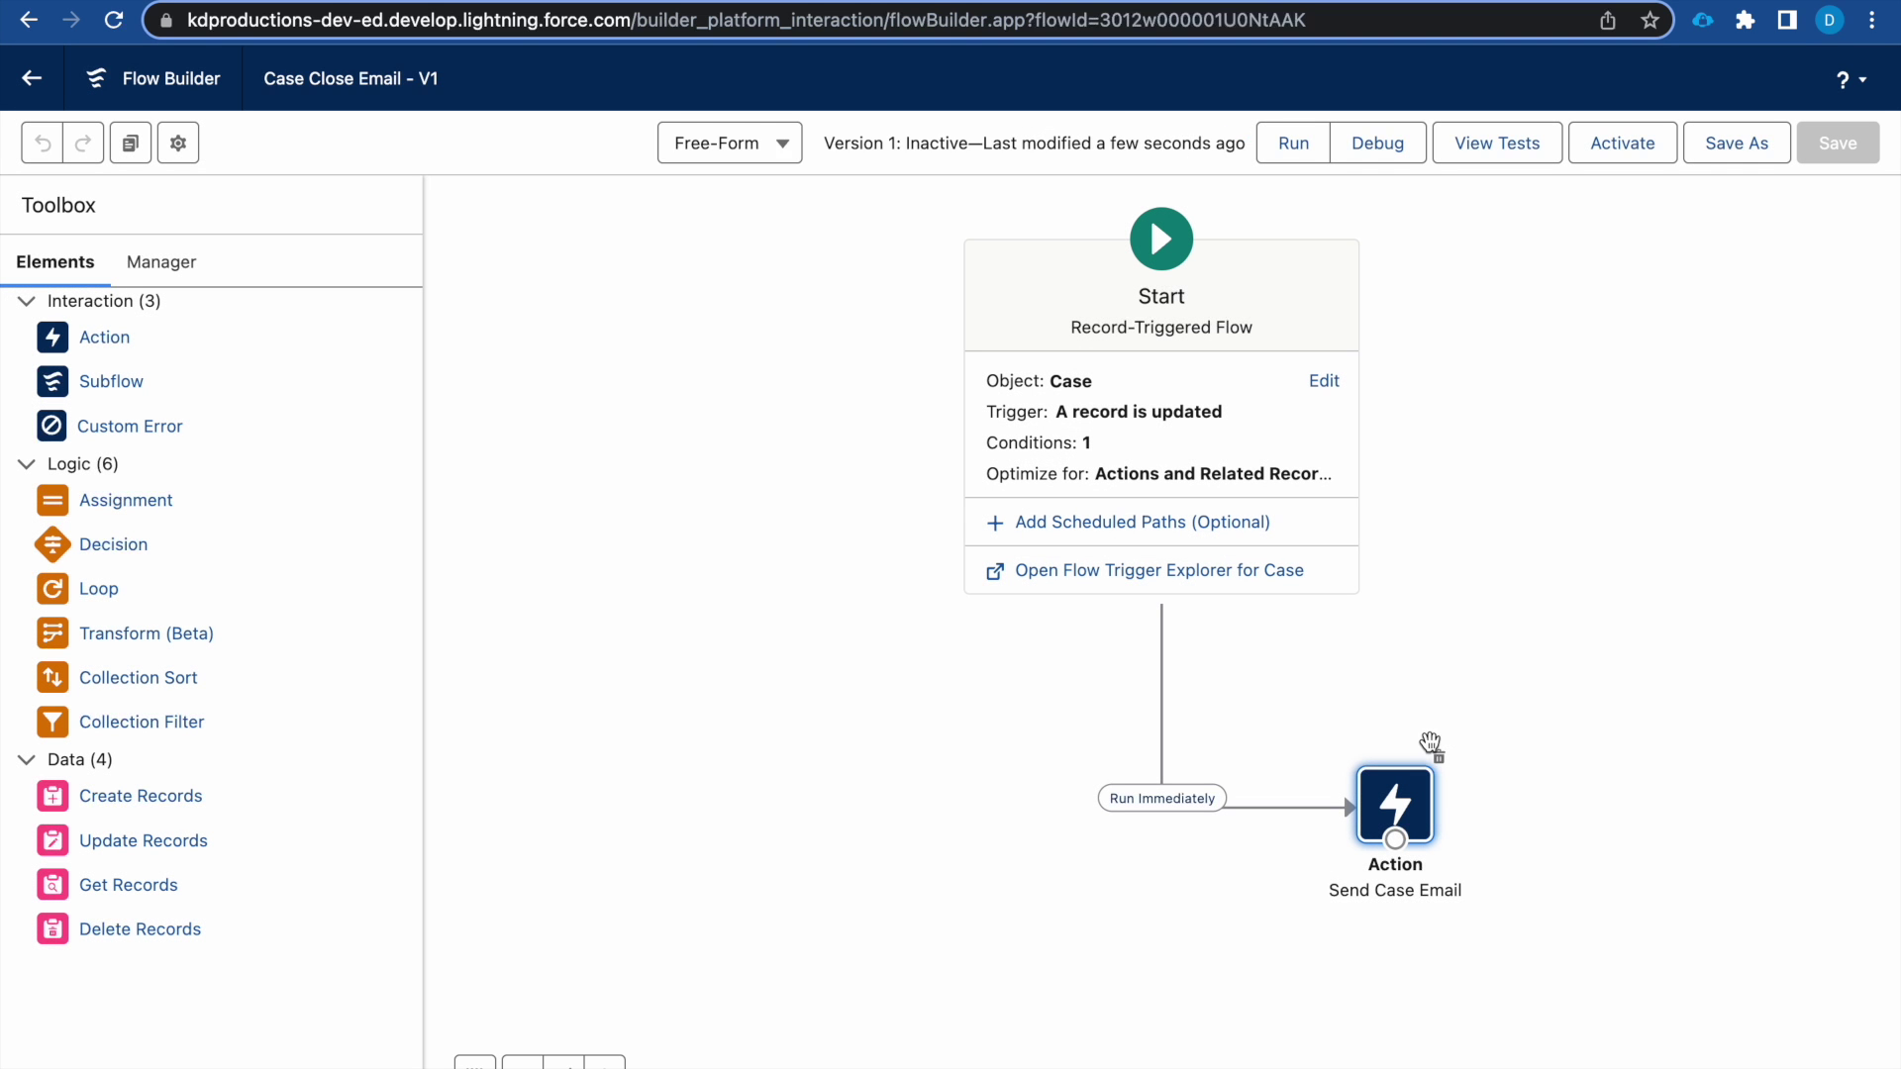
pyautogui.click(1625, 147)
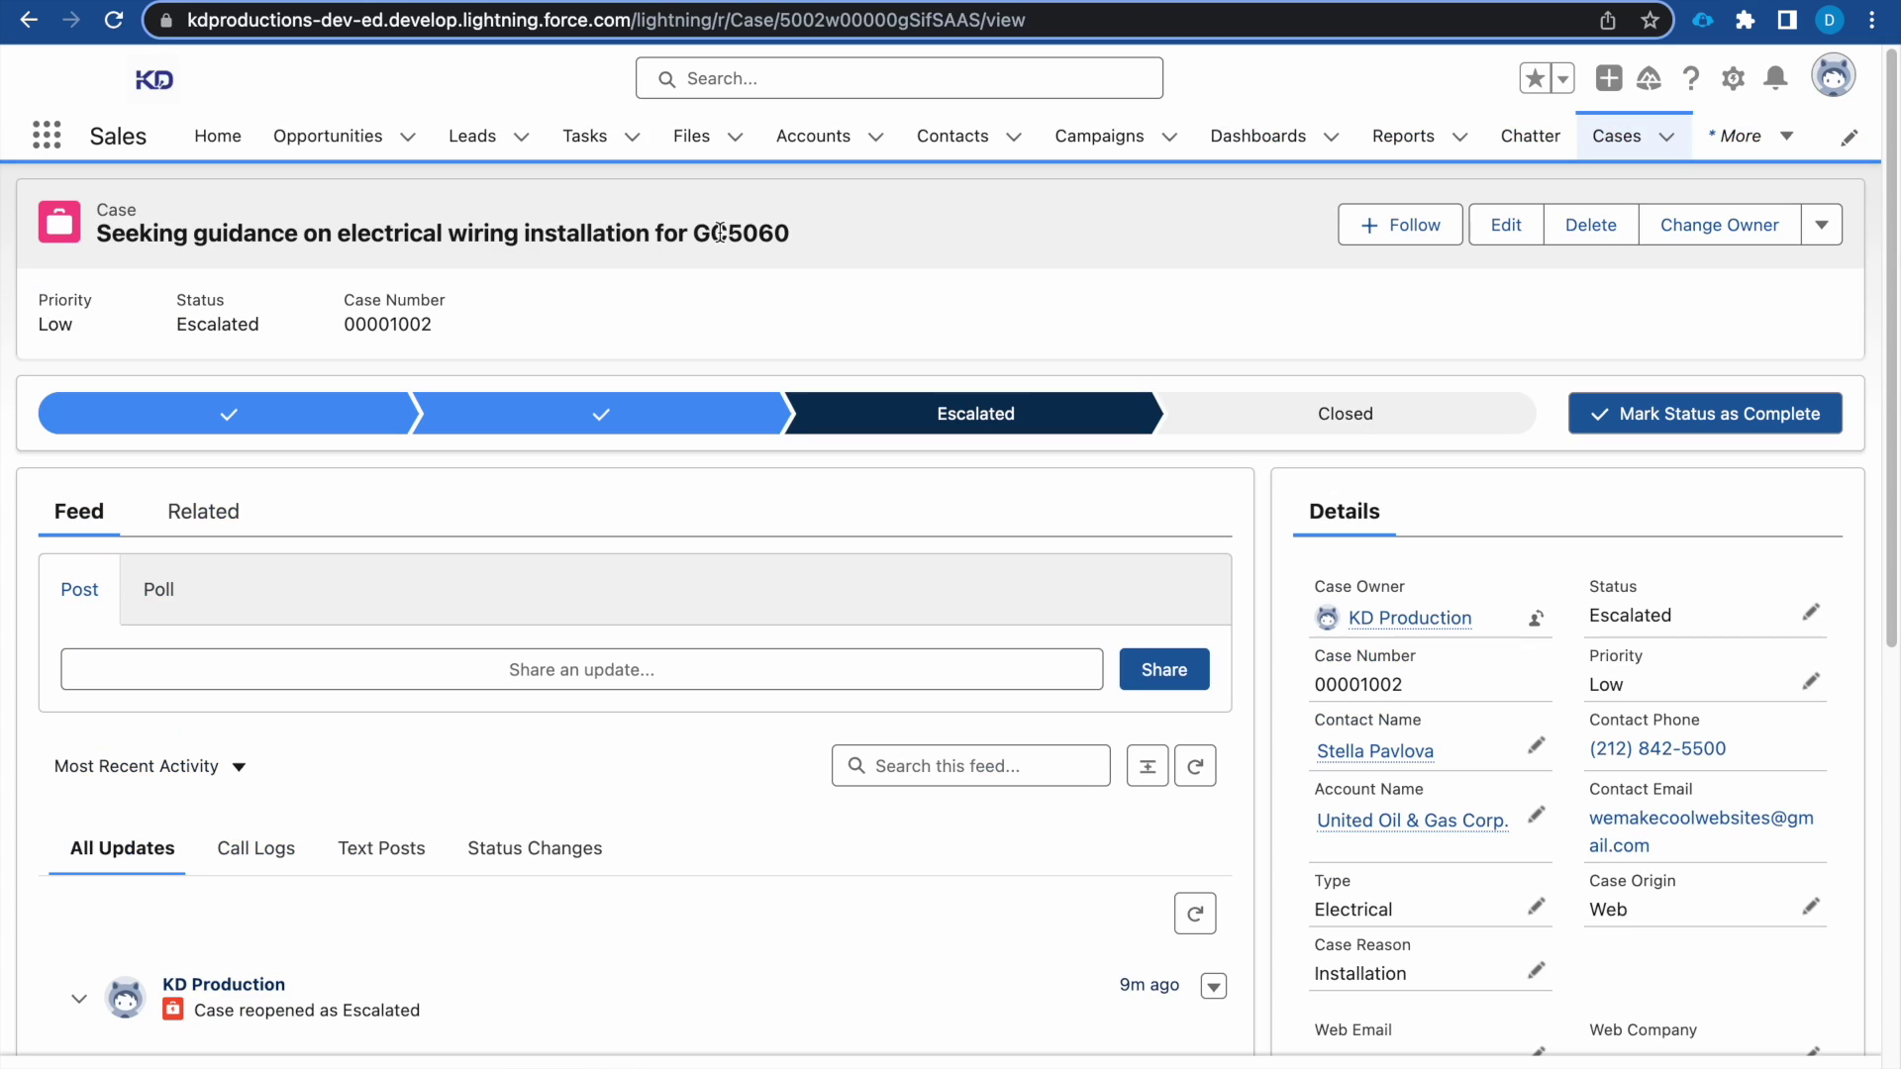
# - Mark the electrical wiring case as Closed and open the resulting CASE CLOSED email in Gmail
pyautogui.click(1385, 416)
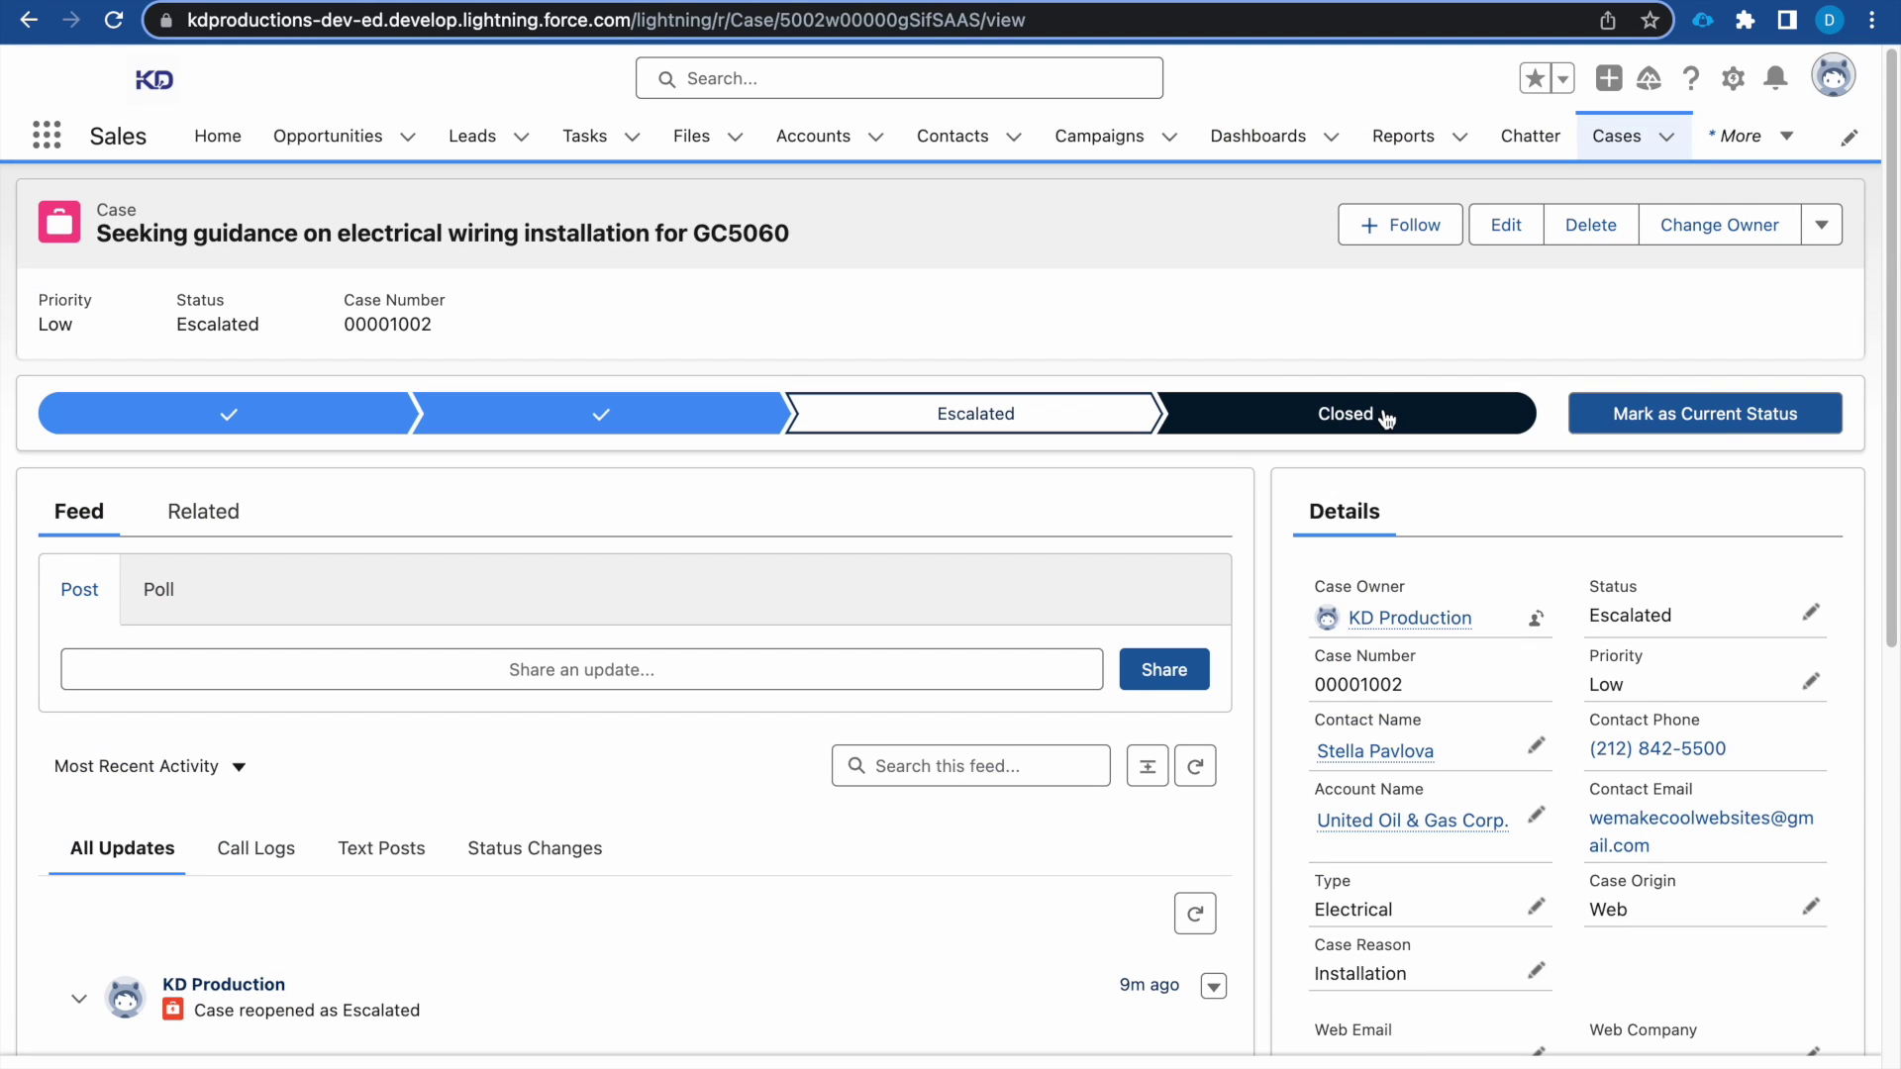
pyautogui.click(1663, 414)
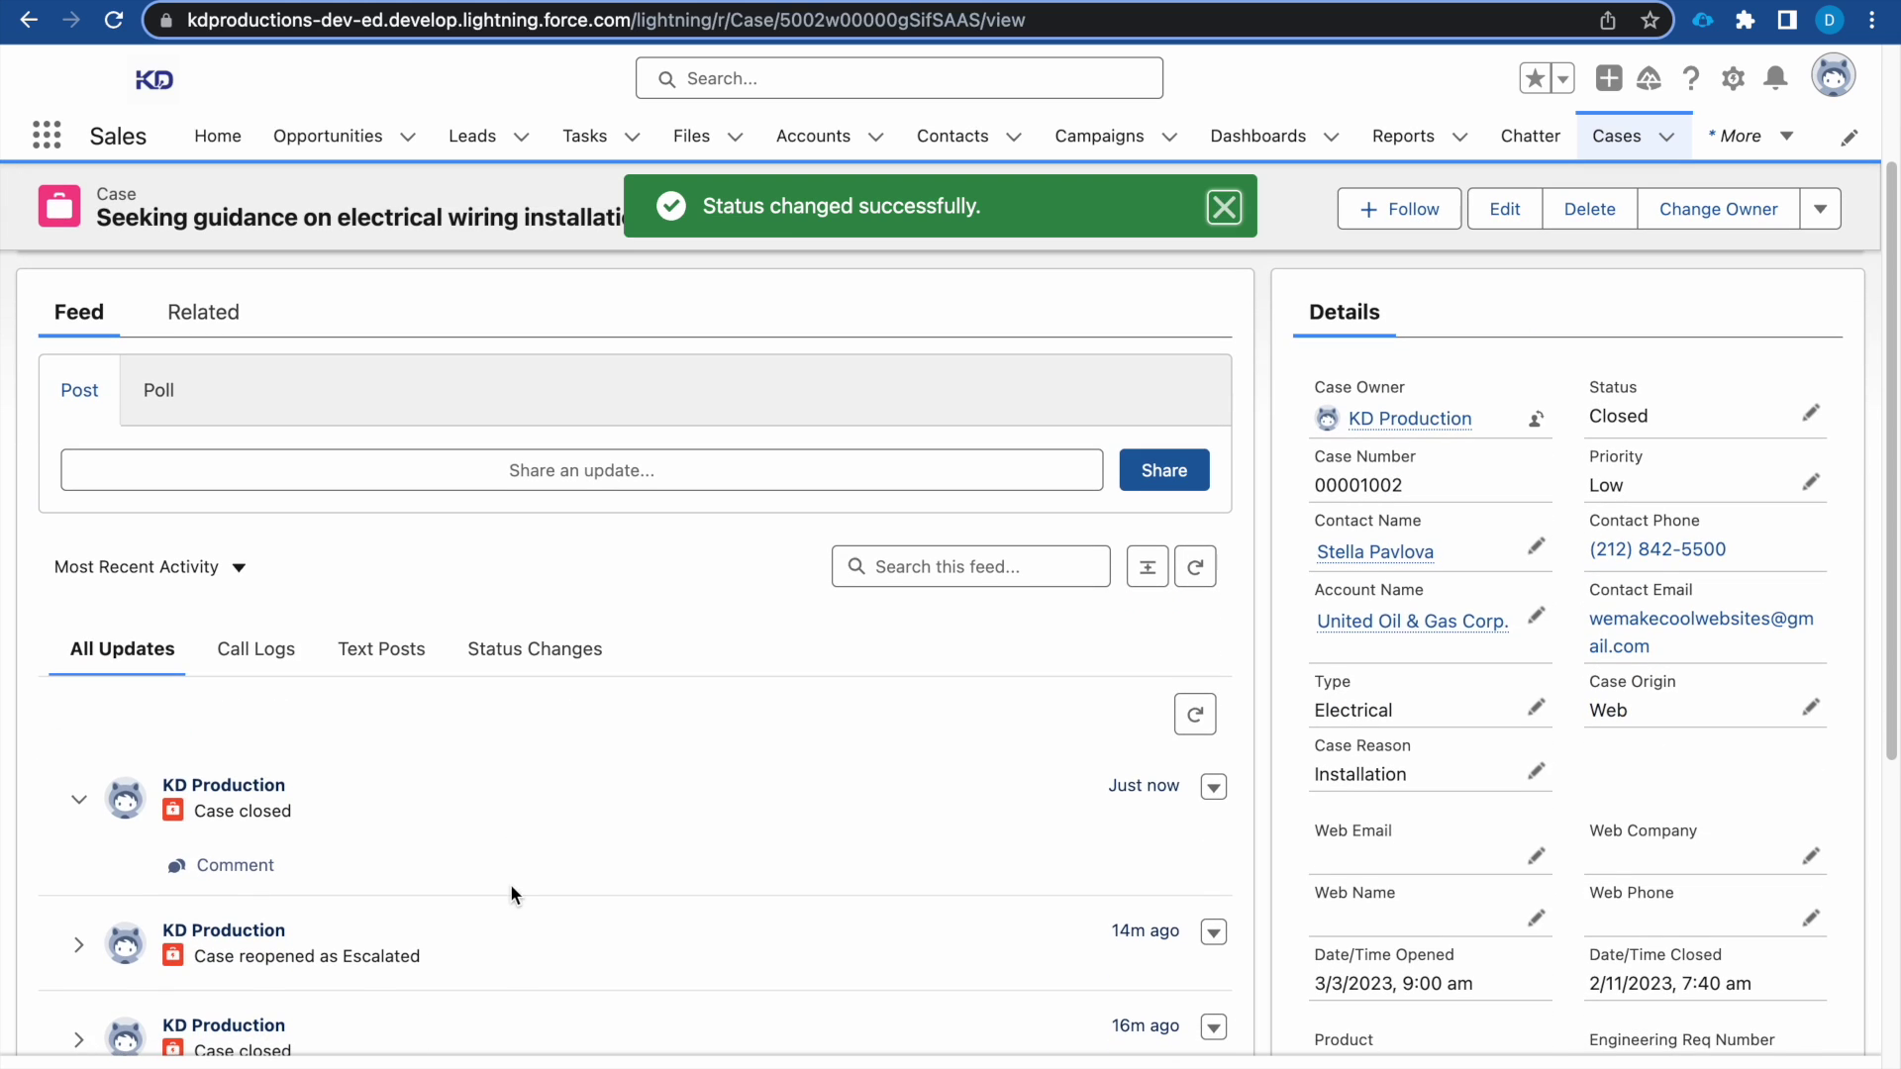
pyautogui.scroll(-1, 485, 846)
pyautogui.scroll(1, 486, 843)
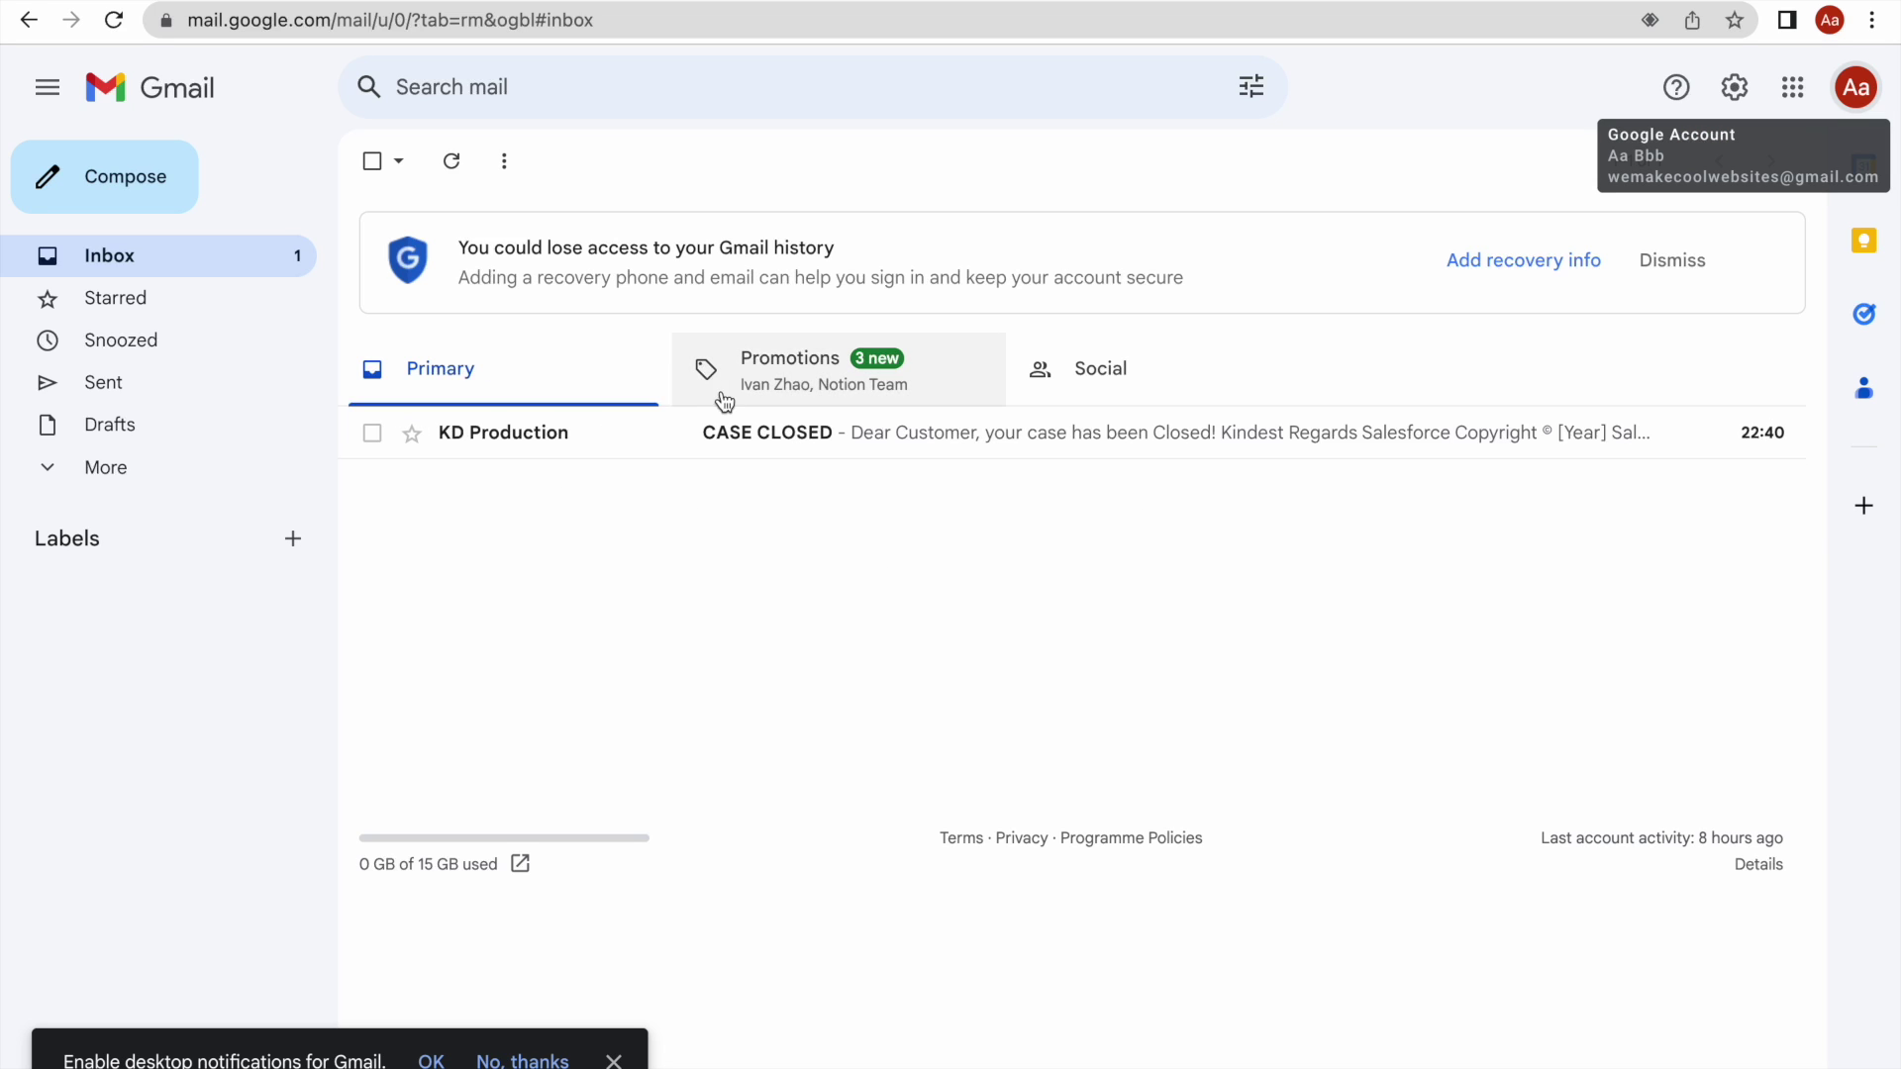
pyautogui.click(710, 441)
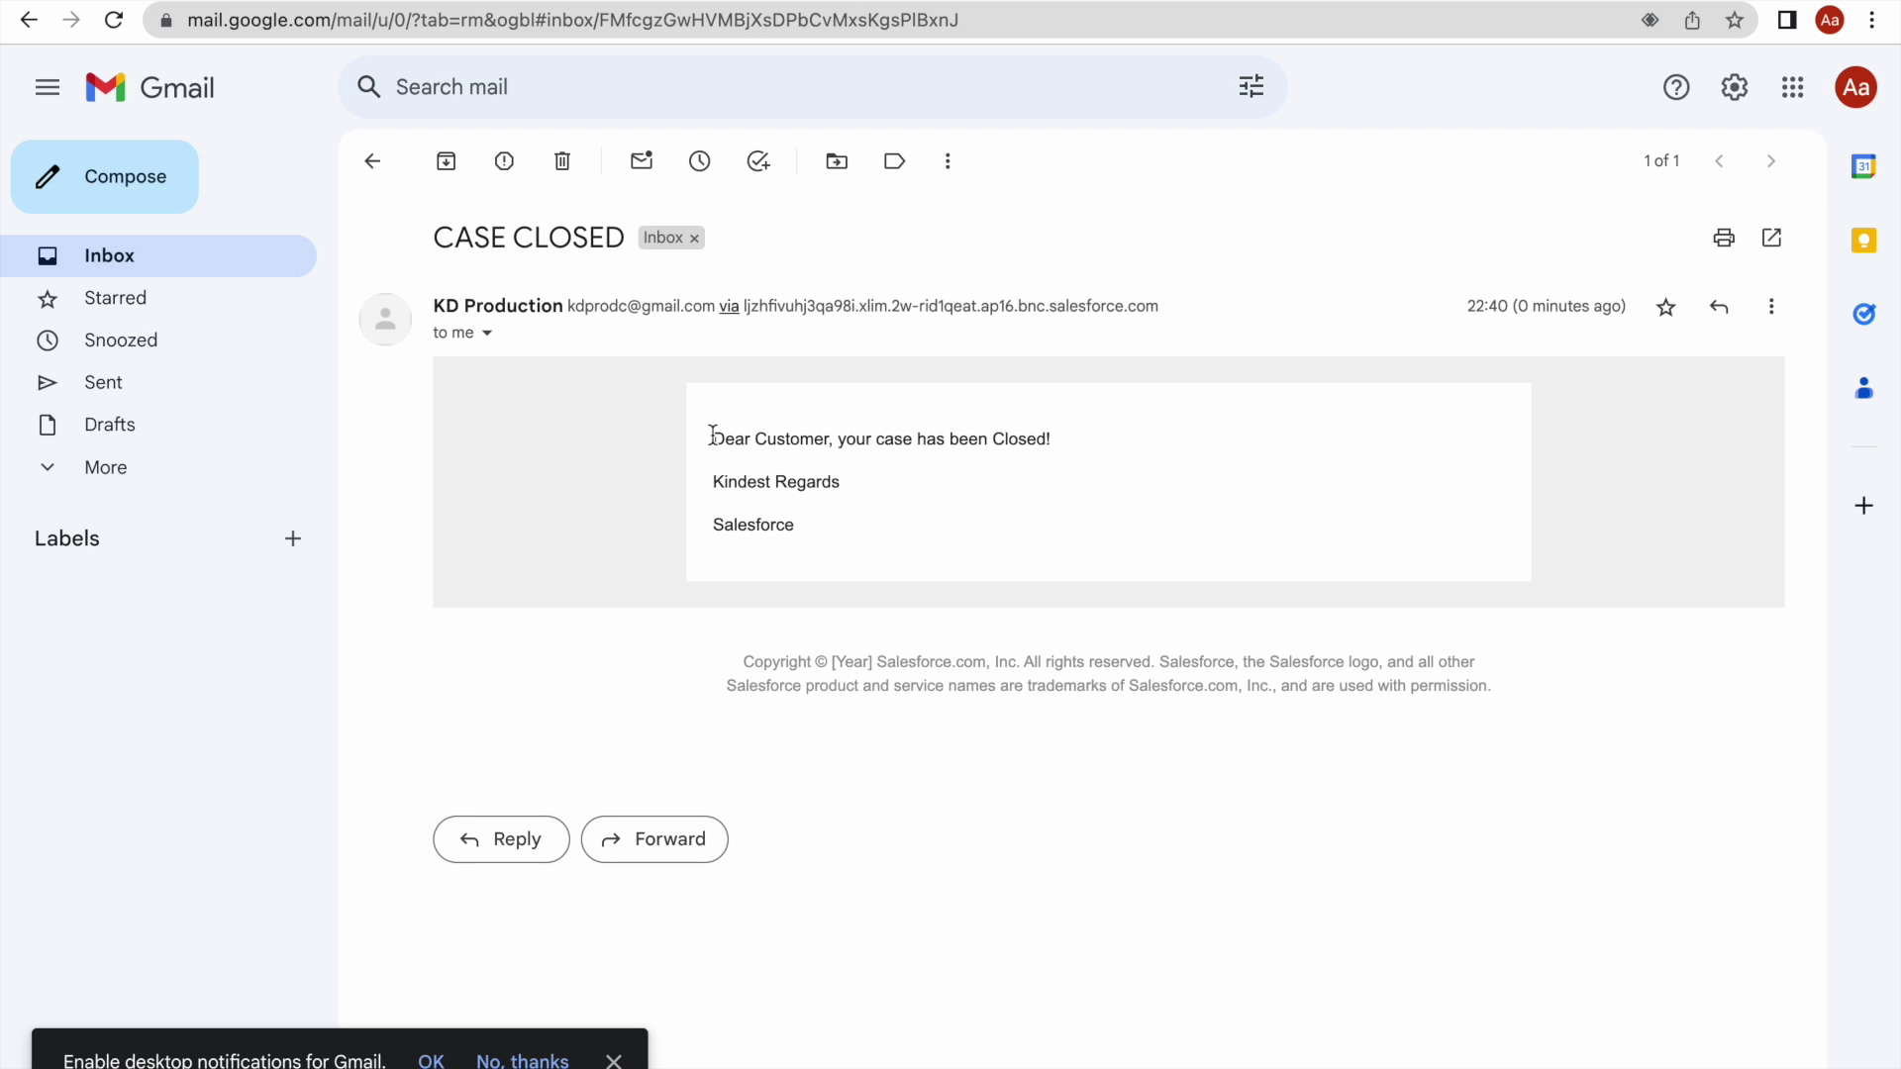
pyautogui.moveTo(710, 436); pyautogui.dragTo(828, 547)
pyautogui.press('super+grave')
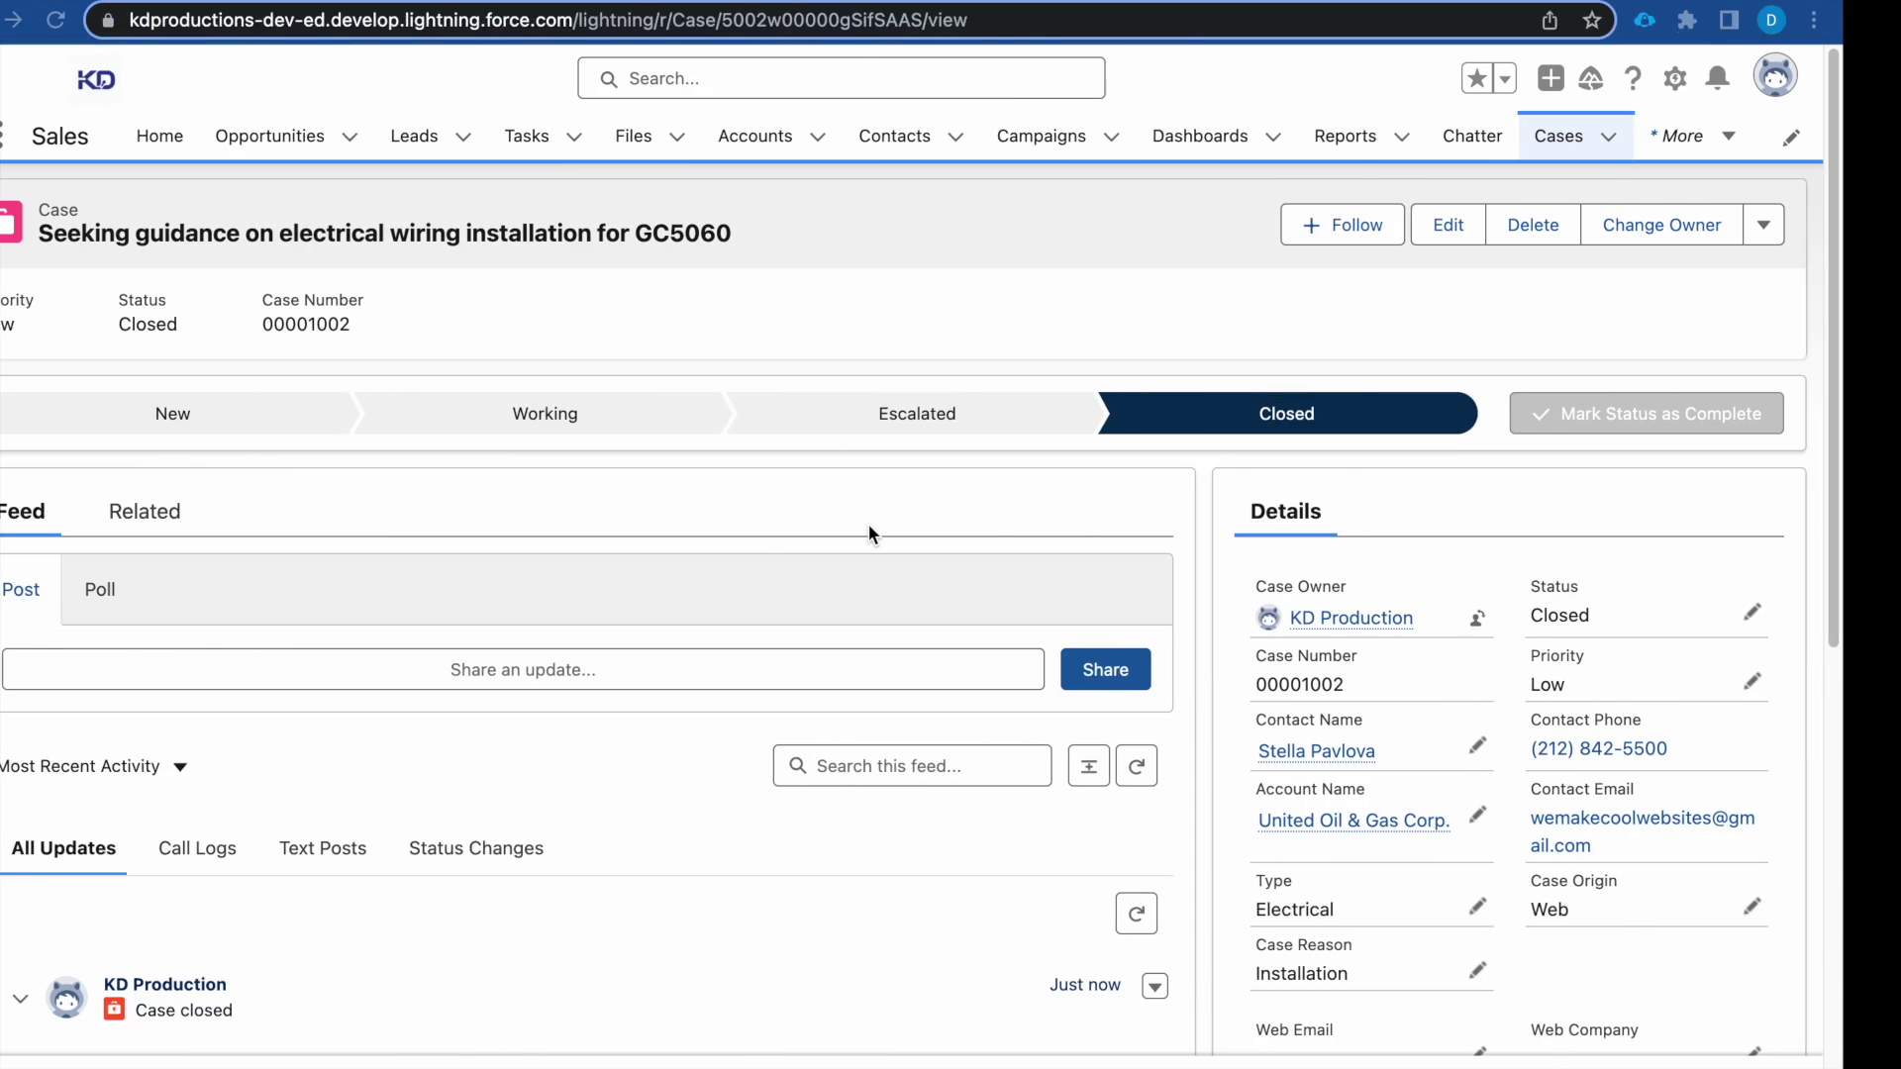